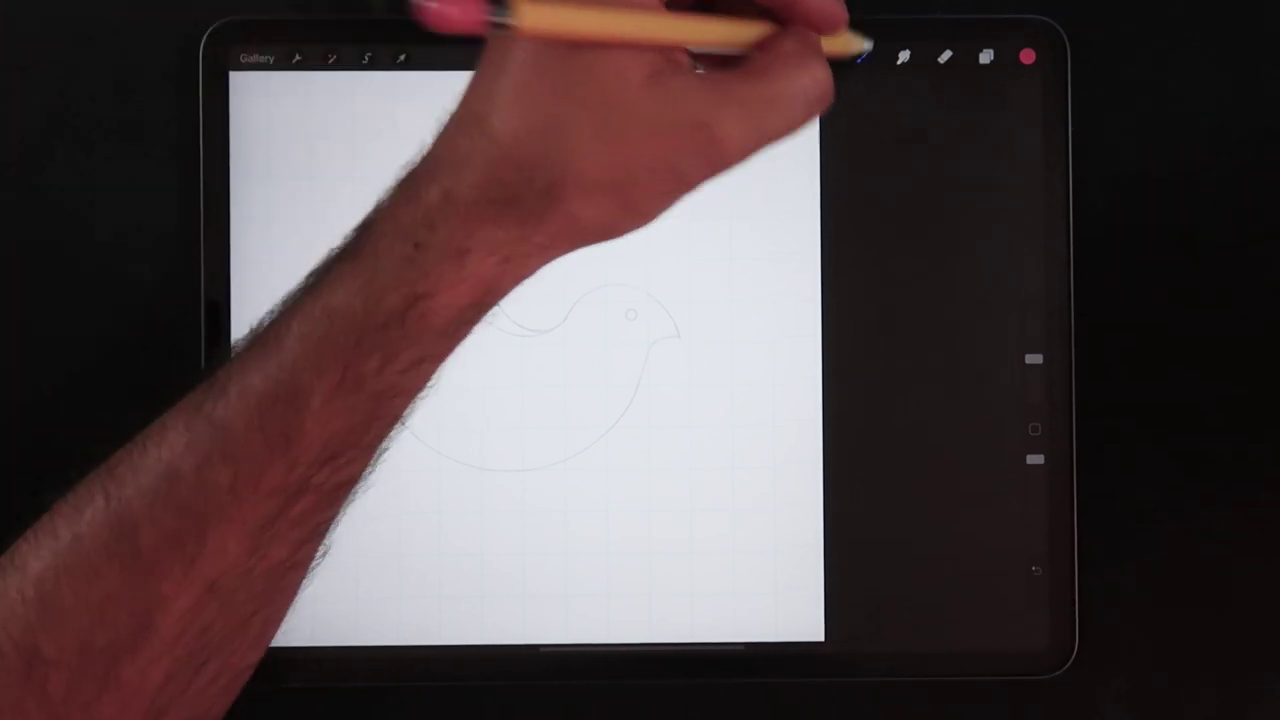
Switch to the Ink Bleed brush and draw a looped pink test zigzag over the bird.
{"action": "left_click", "coordinate": [862, 58]}
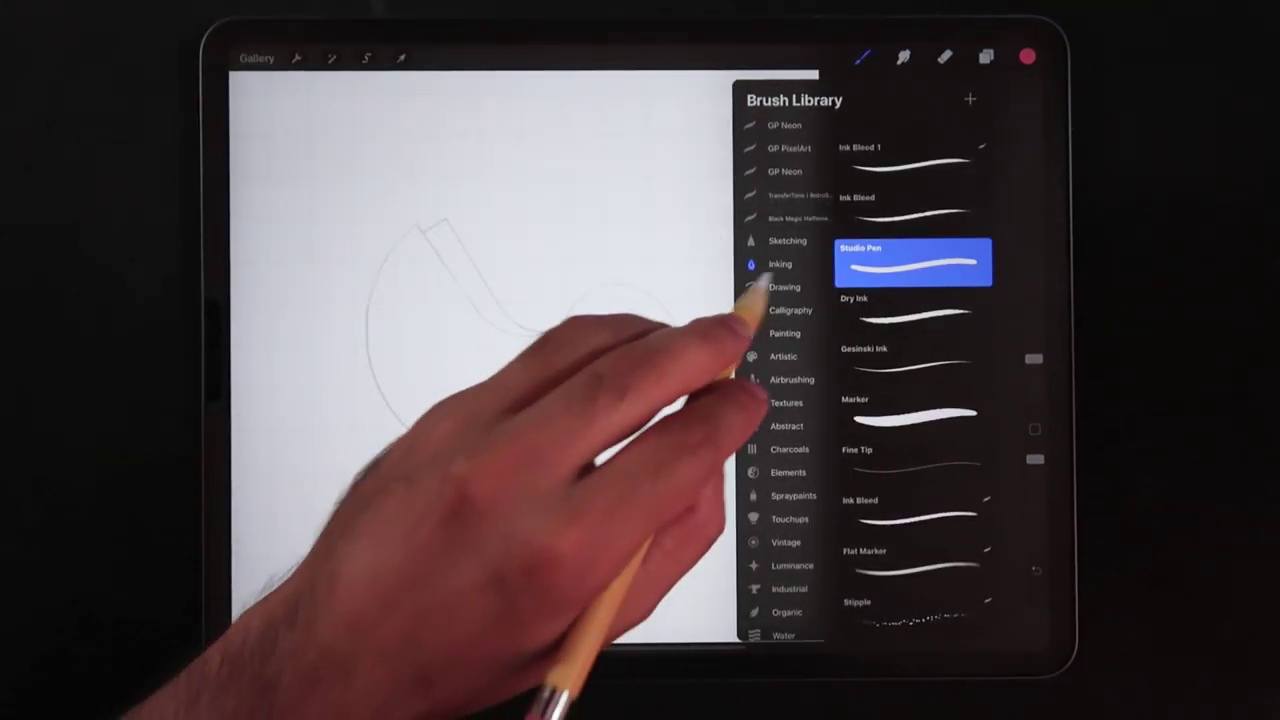
{"action": "left_click", "coordinate": [900, 512]}
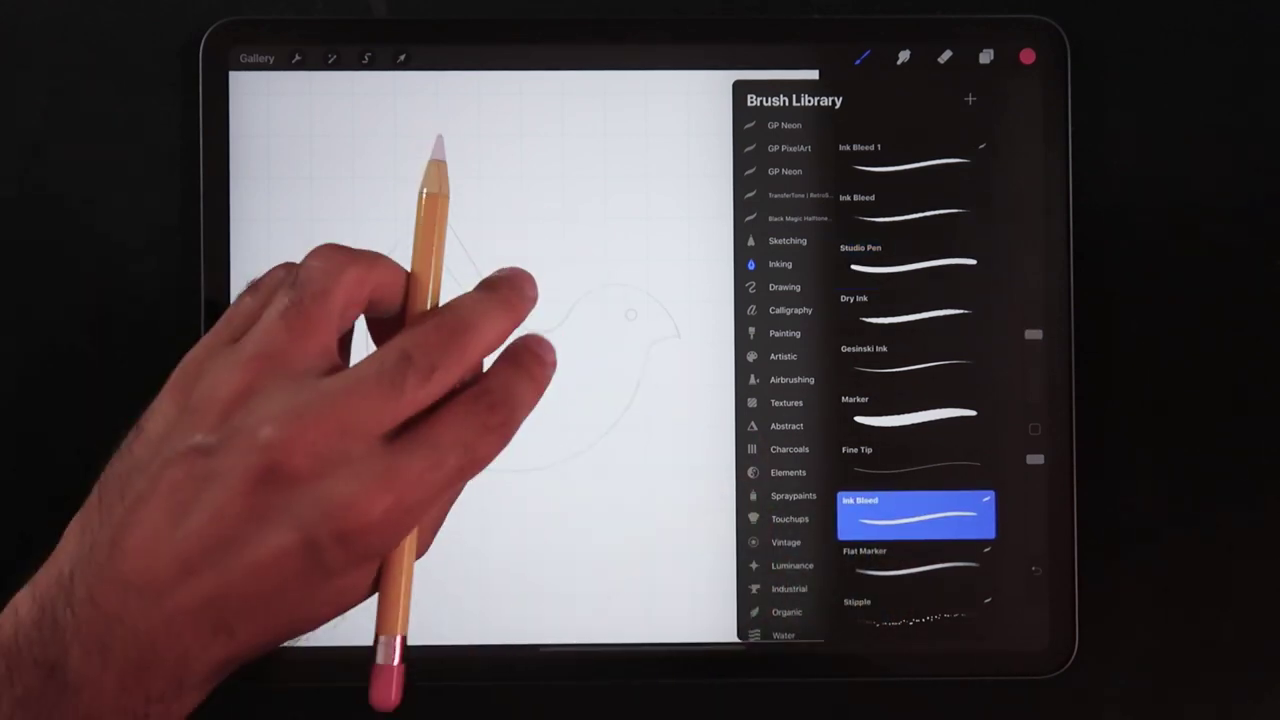
{"action": "mouse_move", "coordinate": [715, 400]}
{"action": "left_mouse_down"}
{"action": "mouse_move", "coordinate": [740, 490]}
{"action": "mouse_move", "coordinate": [620, 330]}
{"action": "mouse_move", "coordinate": [400, 350]}
{"action": "mouse_move", "coordinate": [285, 290]}
{"action": "left_mouse_up"}
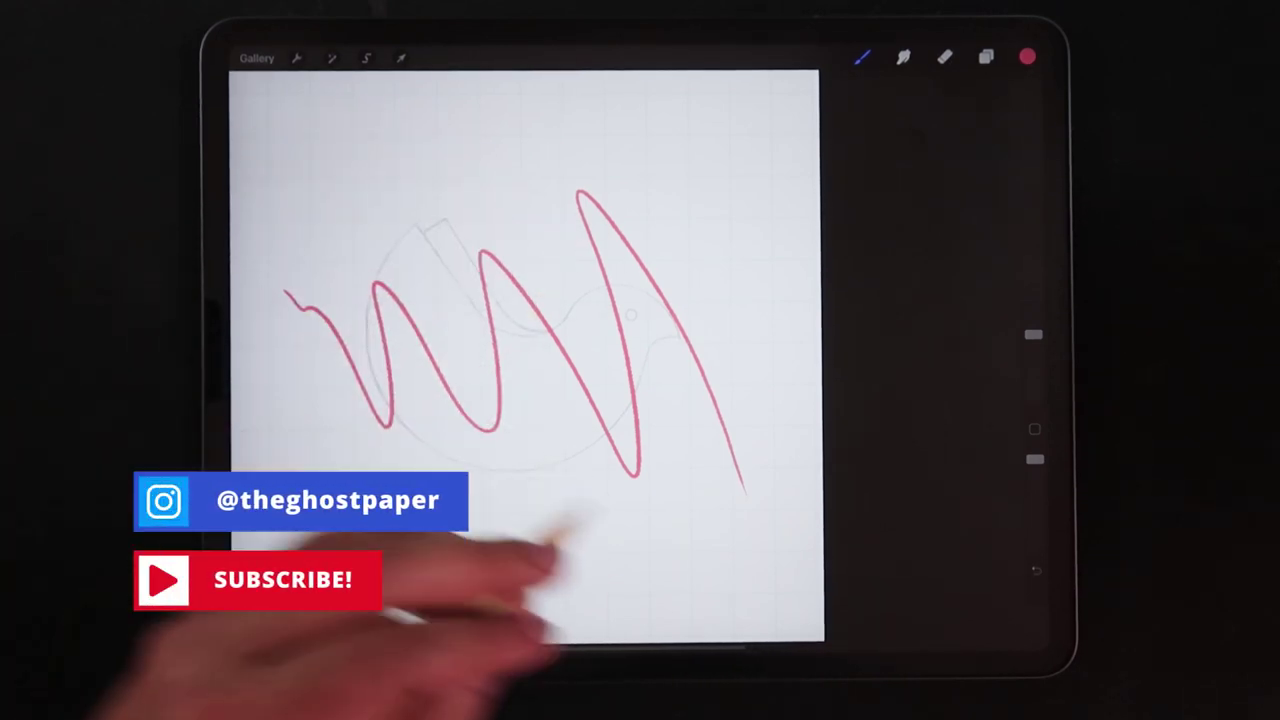
{"action": "left_click_drag", "start_coordinate": [740, 470], "coordinate": [745, 480]}
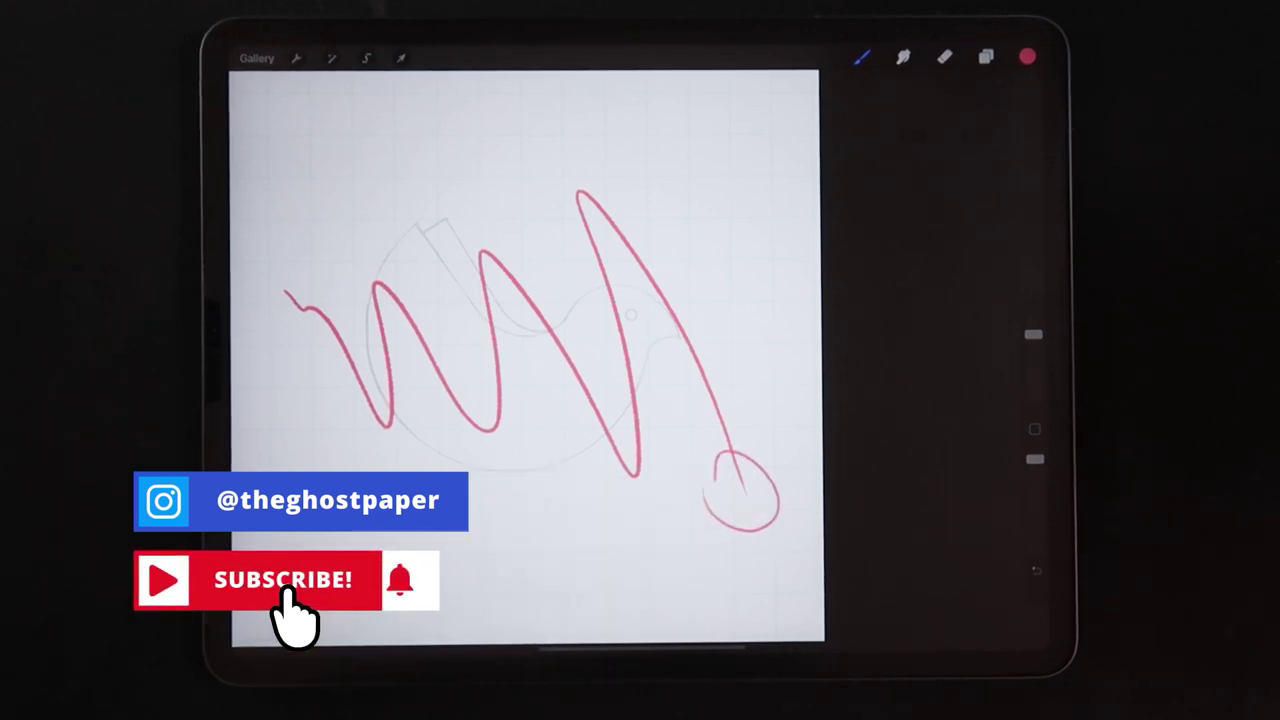
{"action": "left_click_drag", "start_coordinate": [300, 305], "coordinate": [305, 315]}
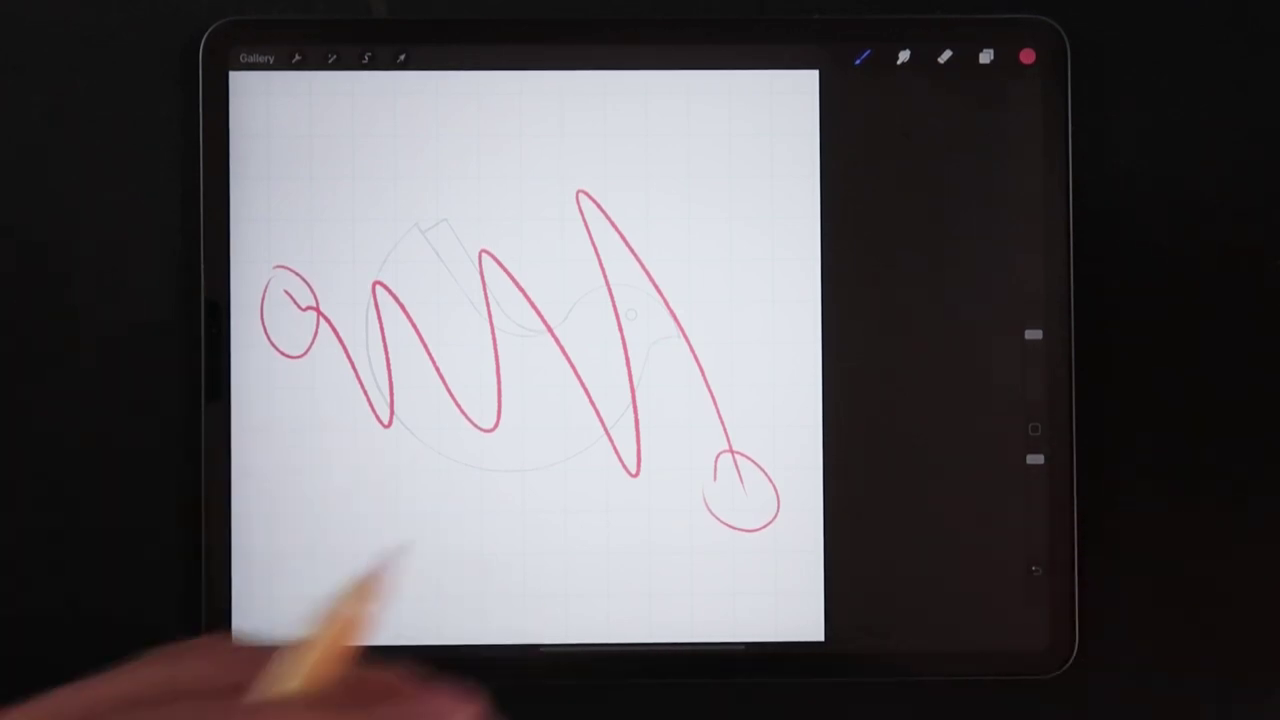
{"action": "scroll", "coordinate": [450, 350], "scroll_direction": "up", "scroll_amount": 8}
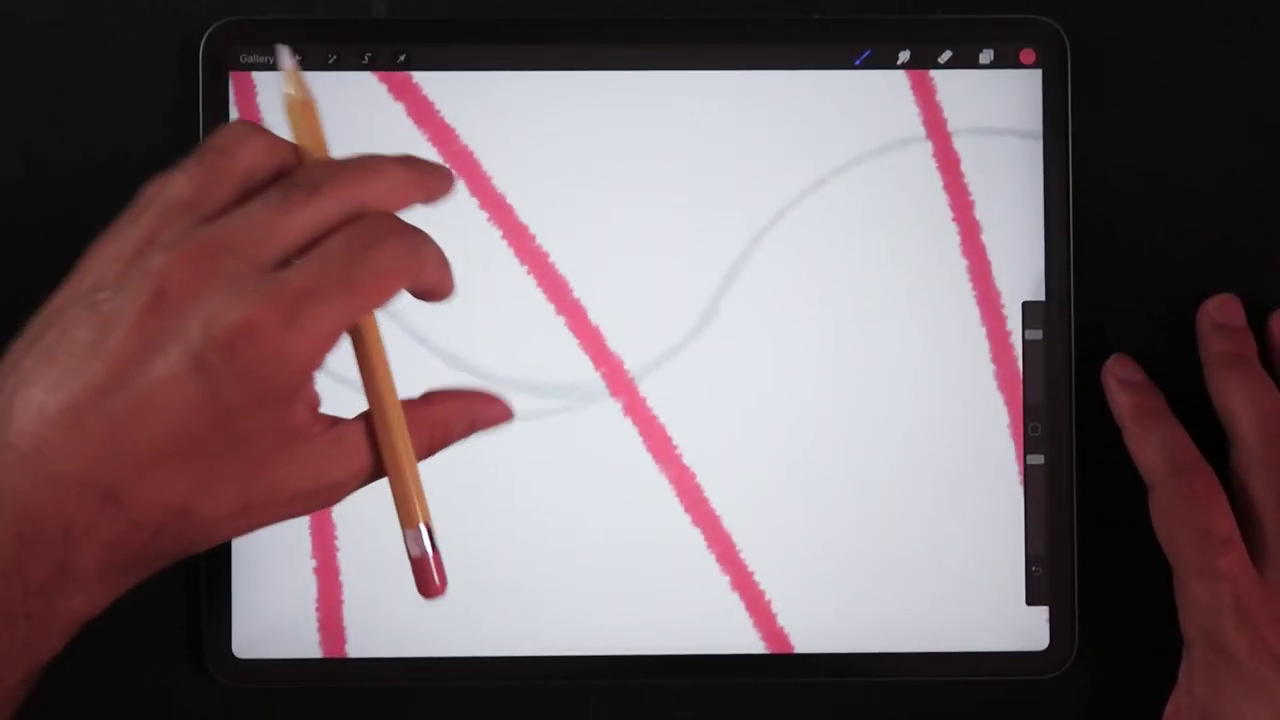
{"action": "scroll", "coordinate": [500, 350], "scroll_direction": "up", "scroll_amount": 5}
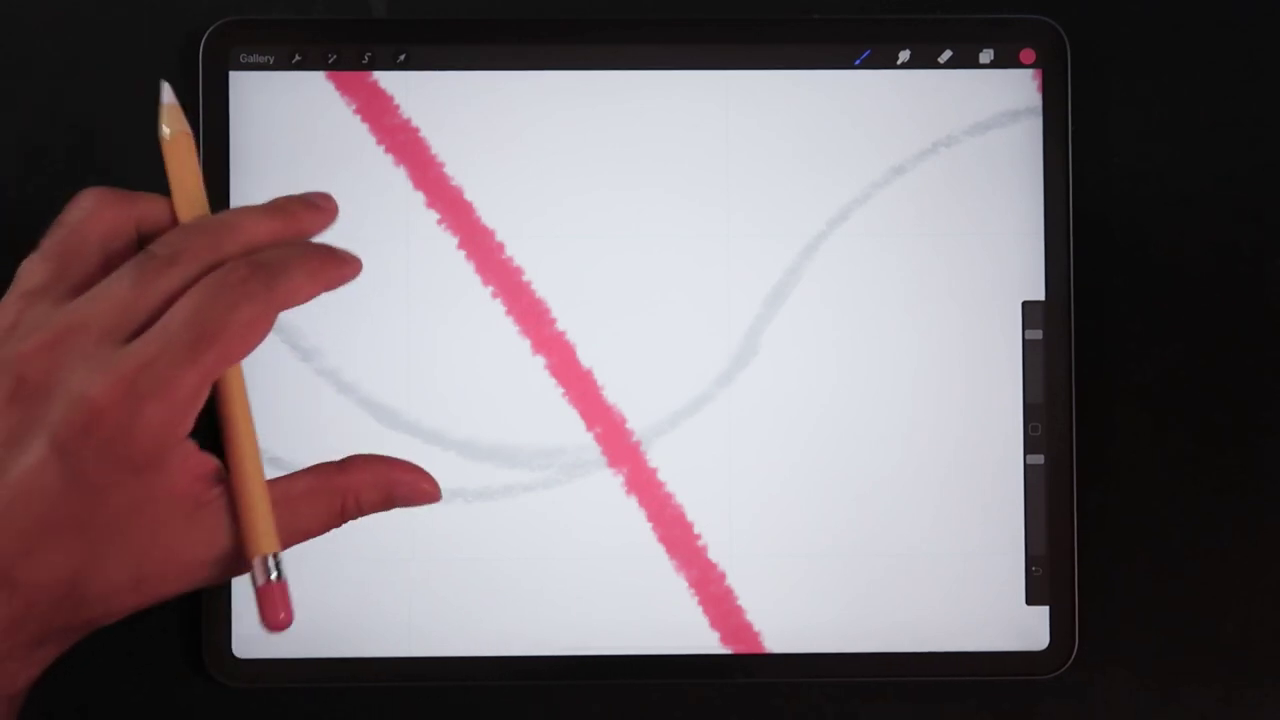
{"action": "scroll", "coordinate": [450, 350], "scroll_direction": "down", "scroll_amount": 8}
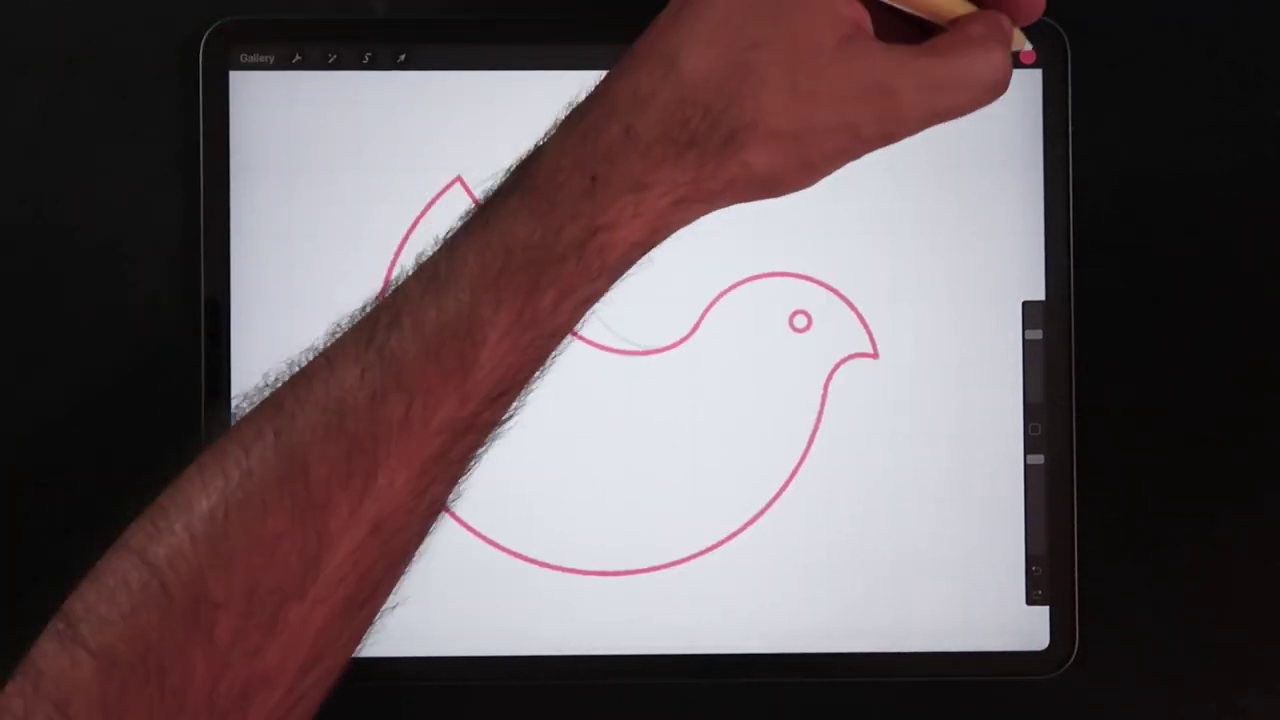
ColorDrop pink inside the bird and fine-tune the fill threshold.
{"action": "left_click_drag", "start_coordinate": [1028, 57], "coordinate": [575, 475]}
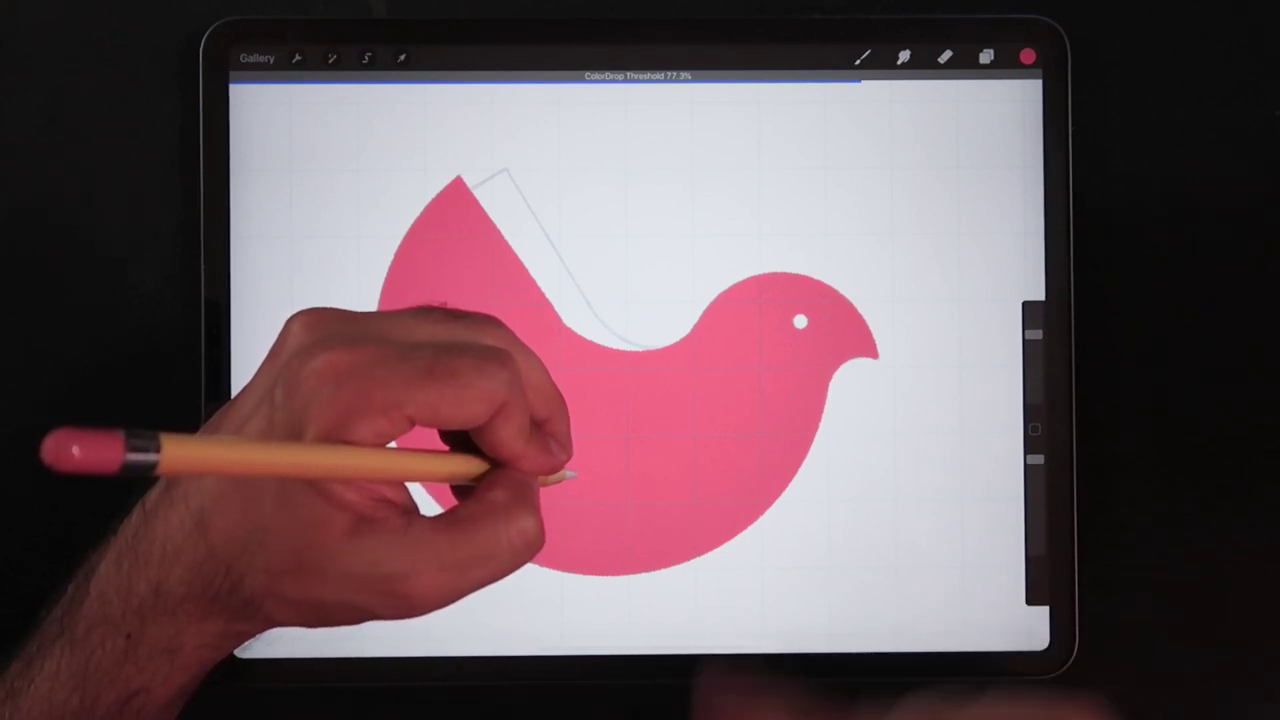
{"action": "left_click_drag", "start_coordinate": [565, 475], "coordinate": [440, 470]}
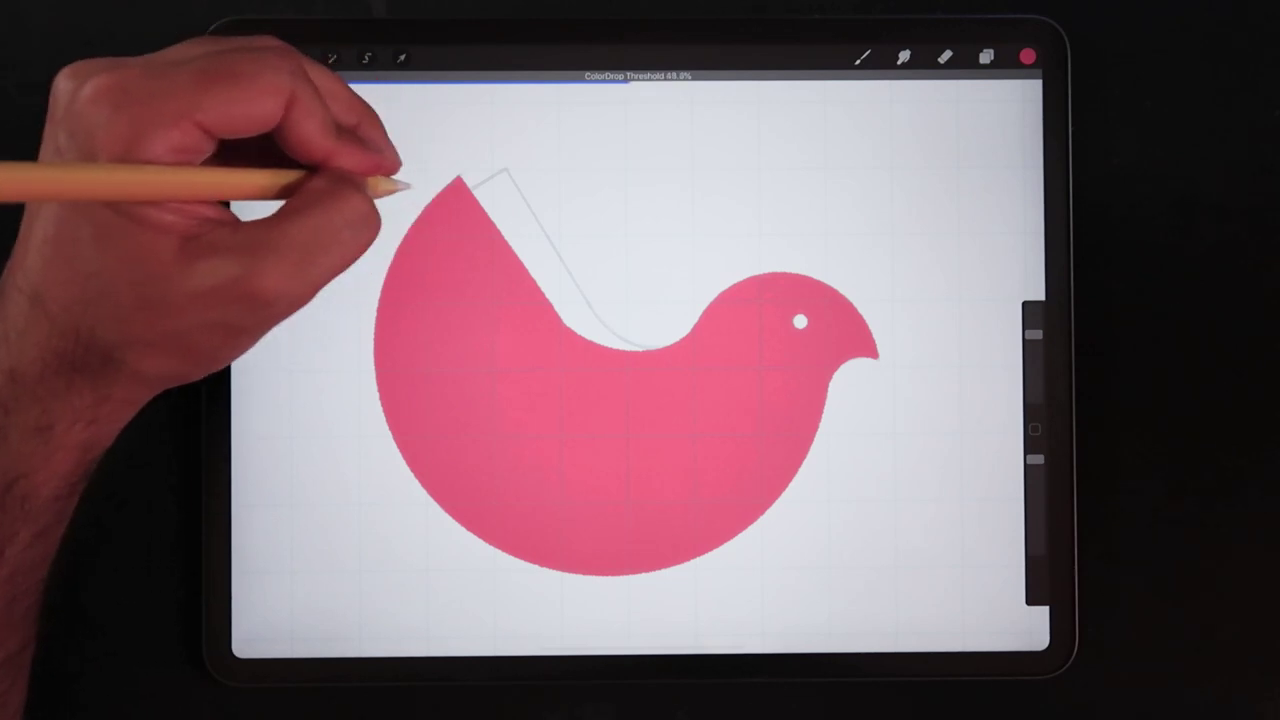
{"action": "left_click_drag", "start_coordinate": [405, 180], "coordinate": [432, 165]}
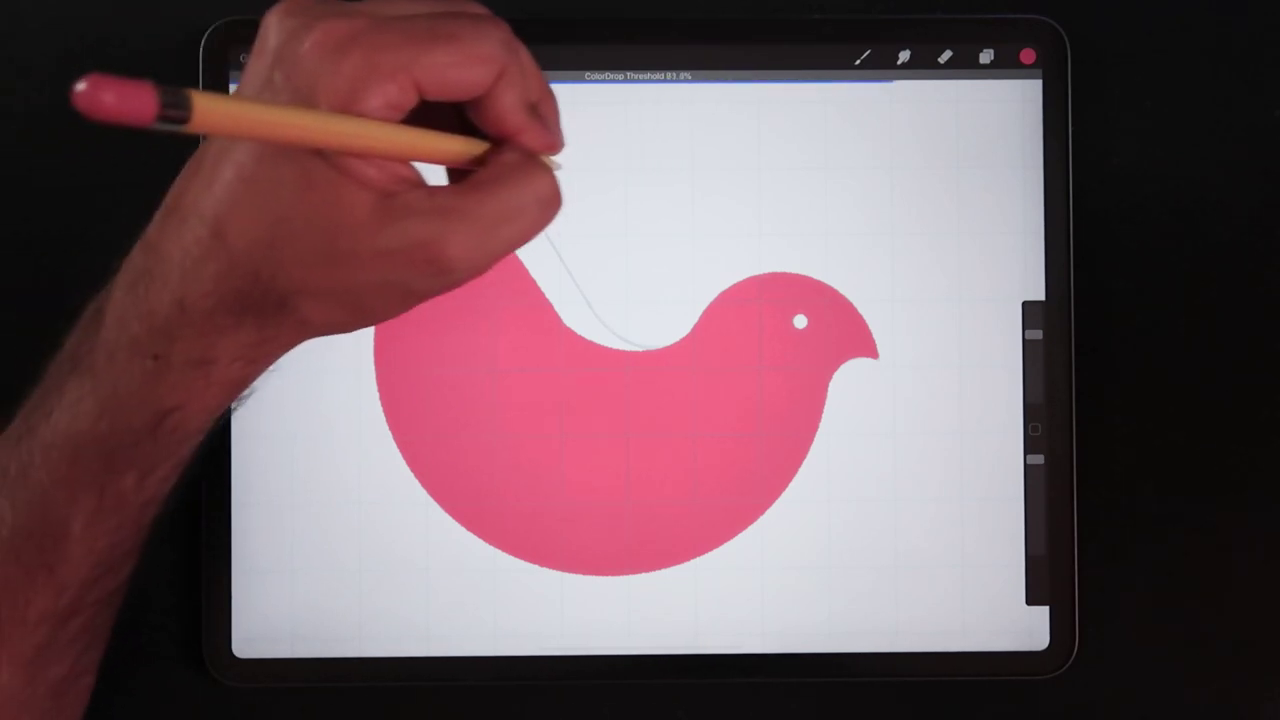
{"action": "mouse_move", "coordinate": [432, 165]}
{"action": "left_mouse_down"}
{"action": "mouse_move", "coordinate": [420, 178]}
{"action": "mouse_move", "coordinate": [450, 185]}
{"action": "left_mouse_up"}
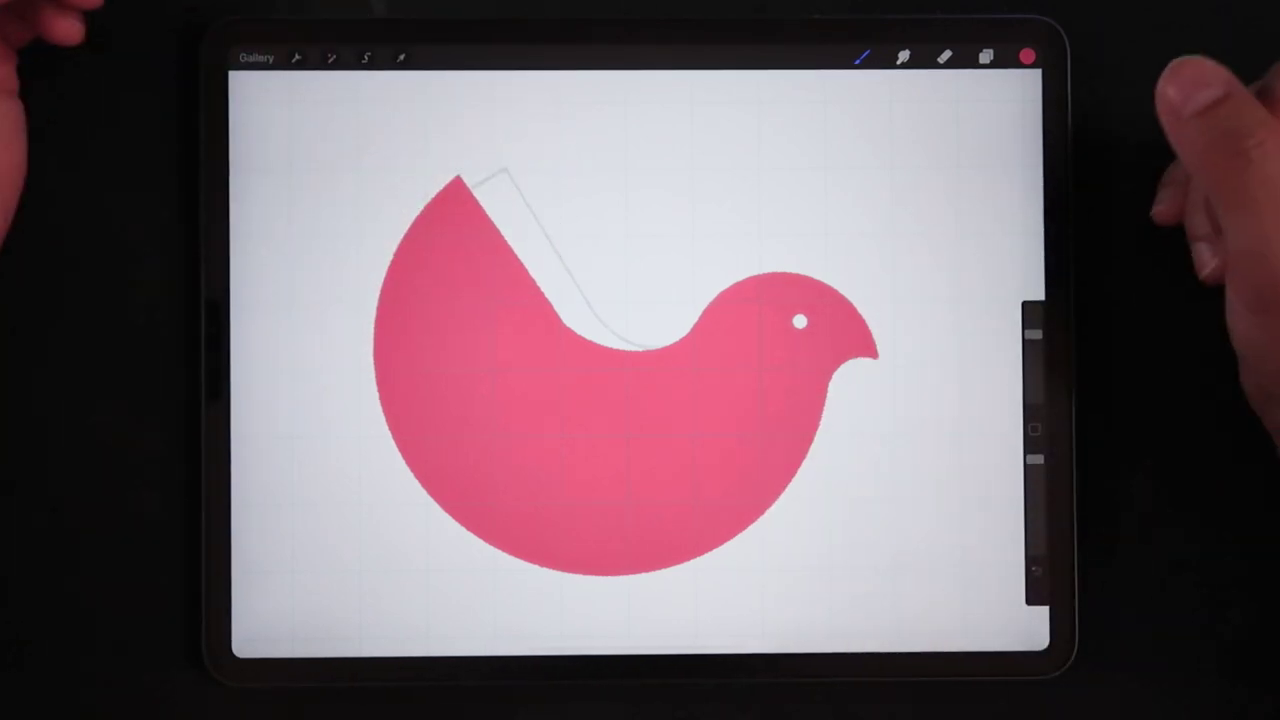
Undo the fill and redrop pink, setting the threshold so only the bird fills.
{"action": "key", "text": "ctrl+z"}
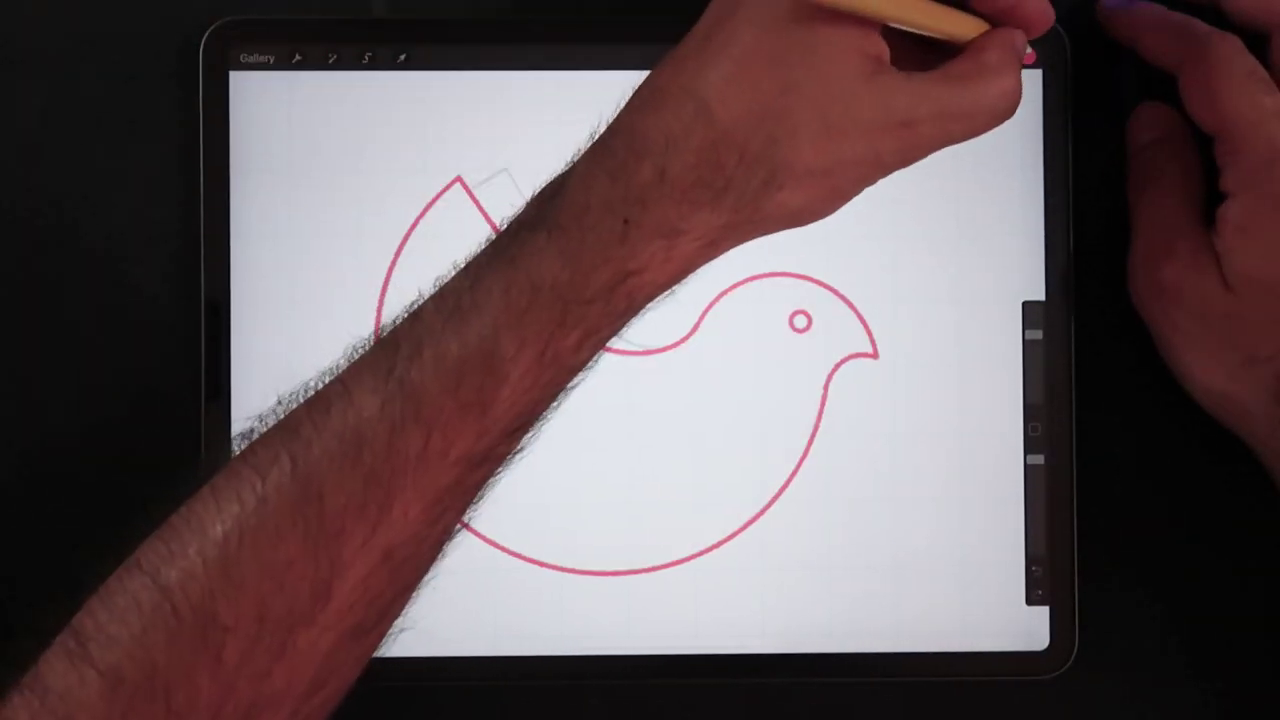
{"action": "mouse_move", "coordinate": [1028, 57]}
{"action": "left_mouse_down"}
{"action": "mouse_move", "coordinate": [505, 408]}
{"action": "mouse_move", "coordinate": [760, 170]}
{"action": "left_mouse_up"}
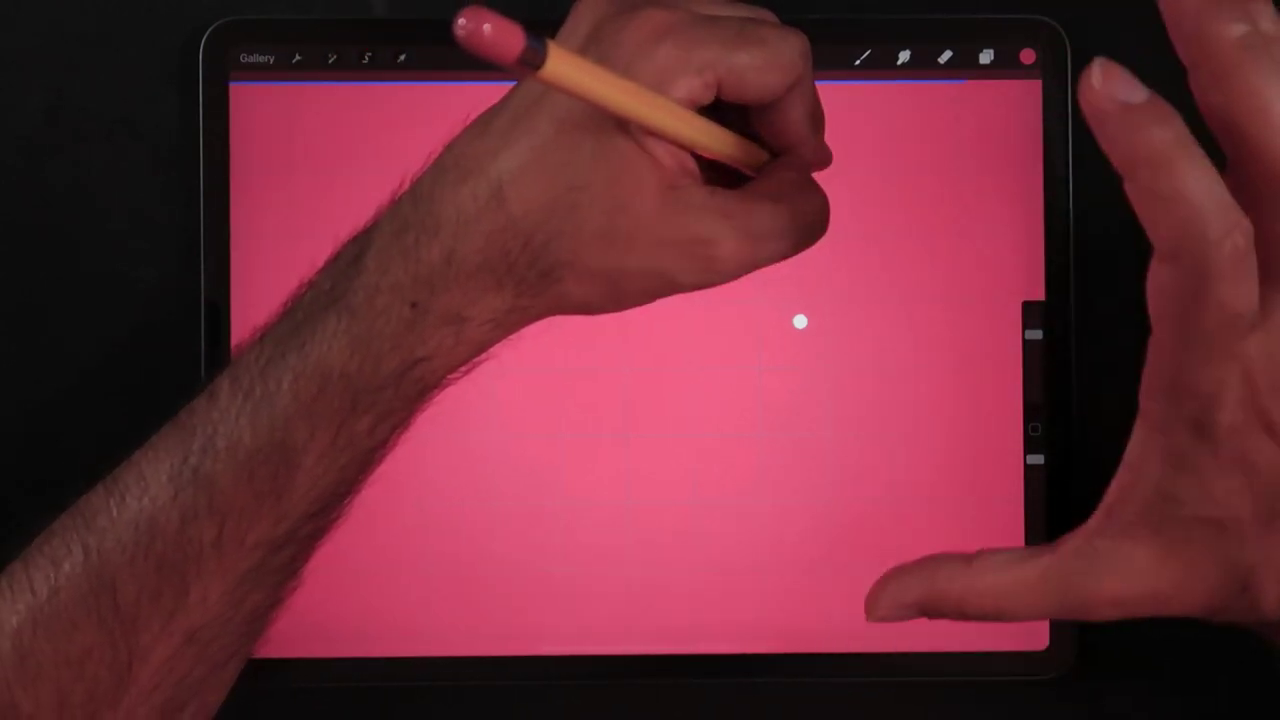
{"action": "left_click_drag", "start_coordinate": [760, 170], "coordinate": [700, 190]}
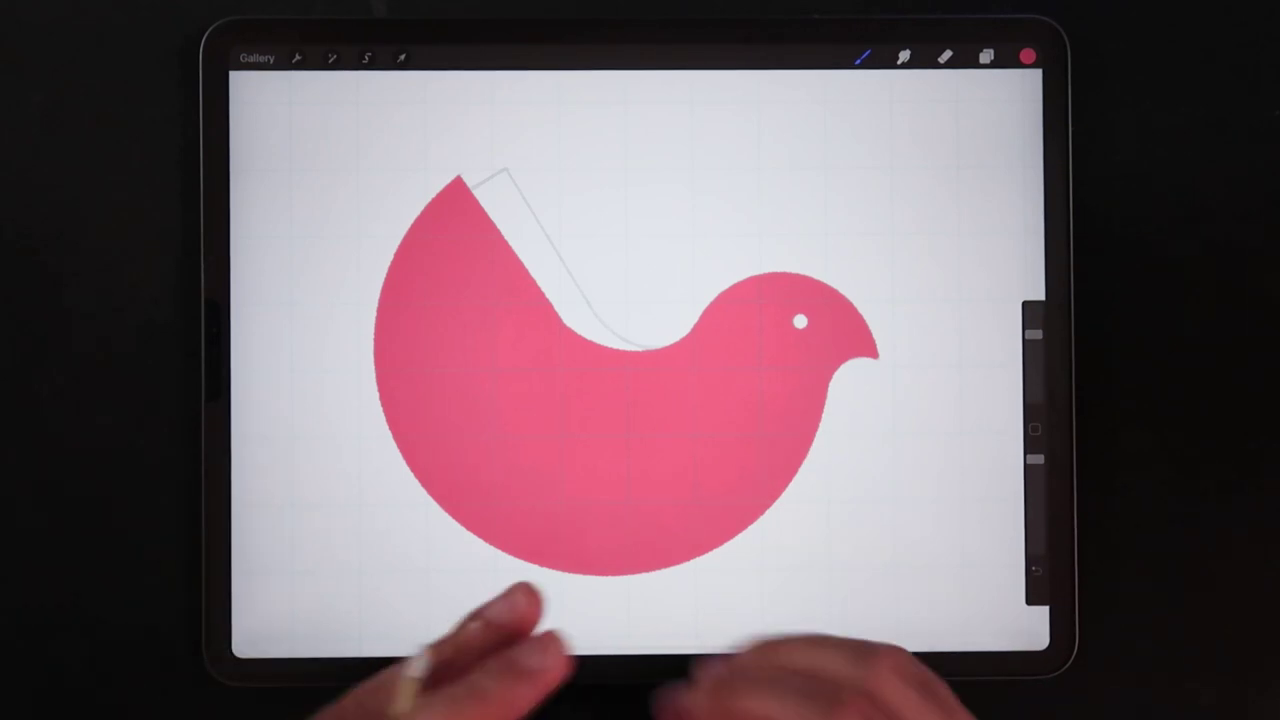
{"action": "scroll", "coordinate": [560, 420], "scroll_direction": "up", "scroll_amount": 8}
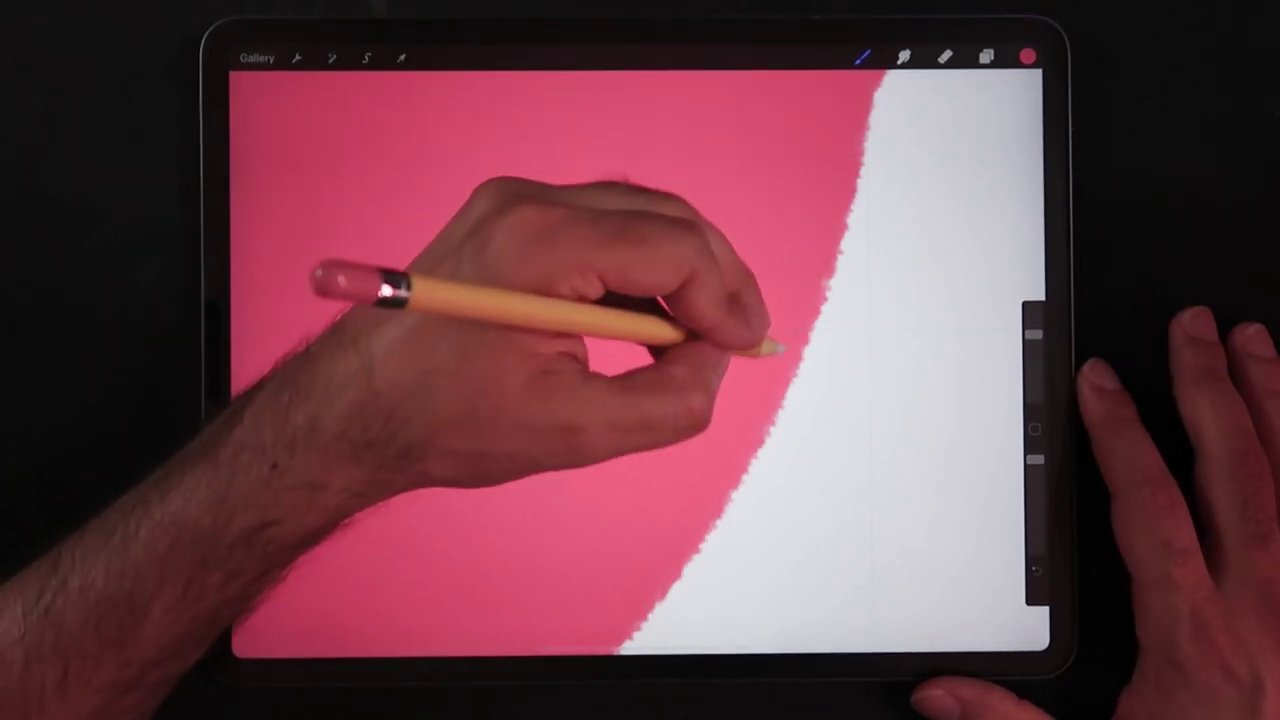
{"action": "scroll", "coordinate": [450, 300], "scroll_direction": "down", "scroll_amount": 8}
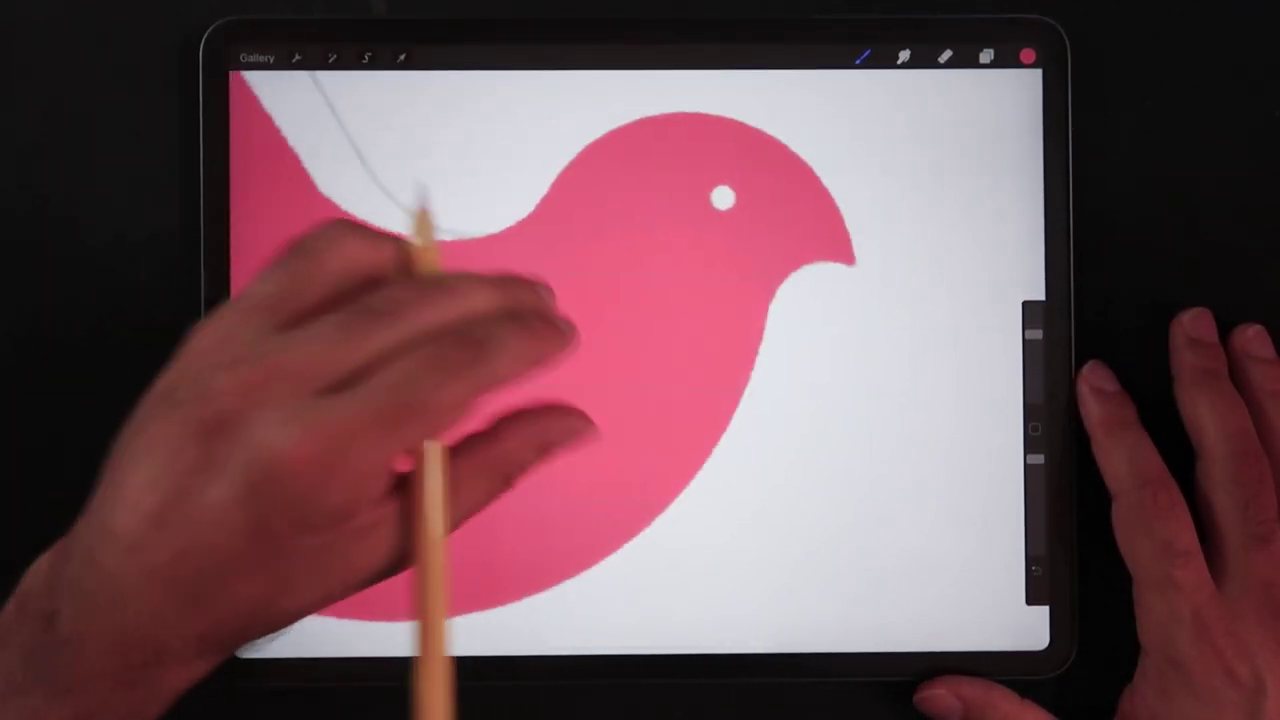
{"action": "scroll", "coordinate": [450, 300], "scroll_direction": "down", "scroll_amount": 3}
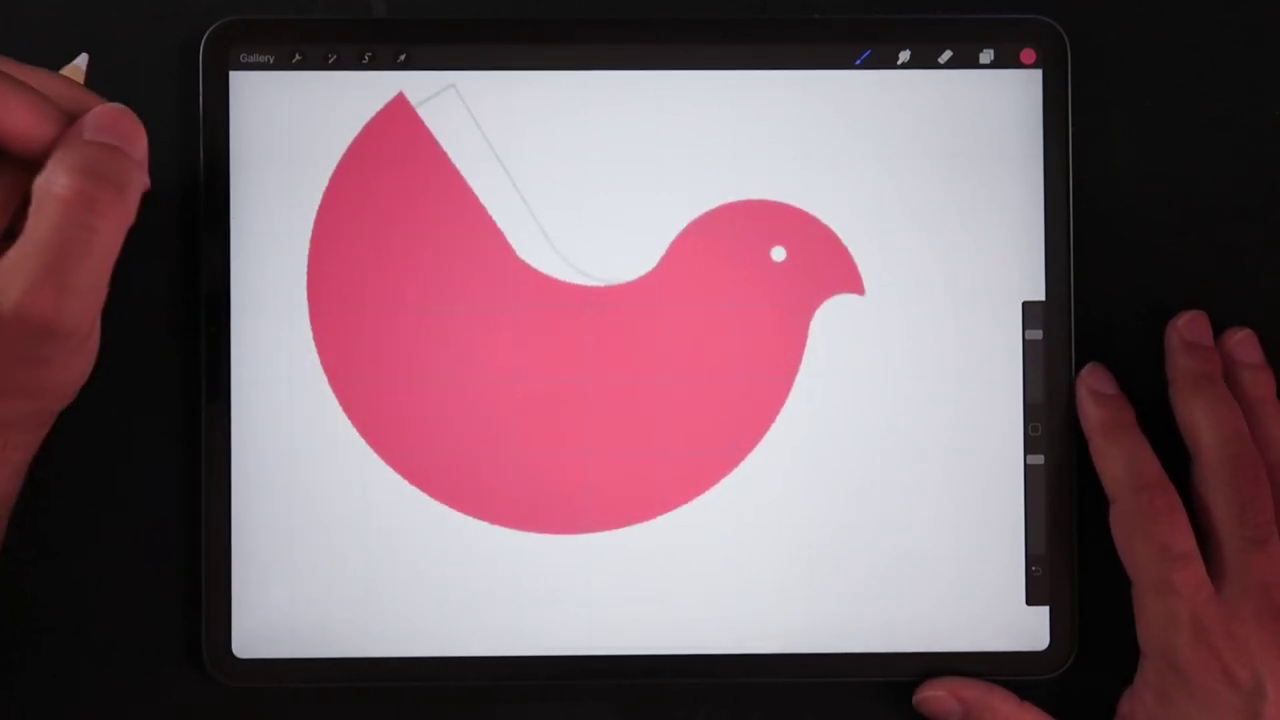
{"action": "scroll", "coordinate": [450, 300], "scroll_direction": "down", "scroll_amount": 2}
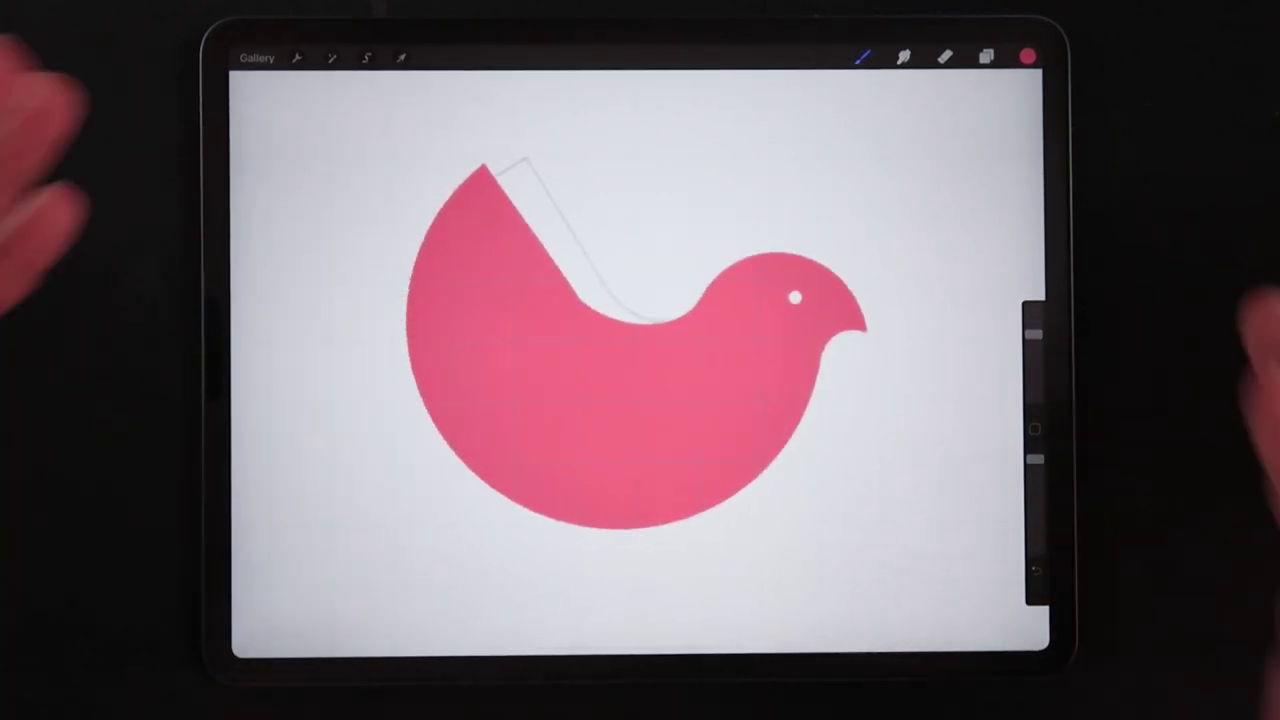
{"action": "scroll", "coordinate": [500, 250], "scroll_direction": "up", "scroll_amount": 10}
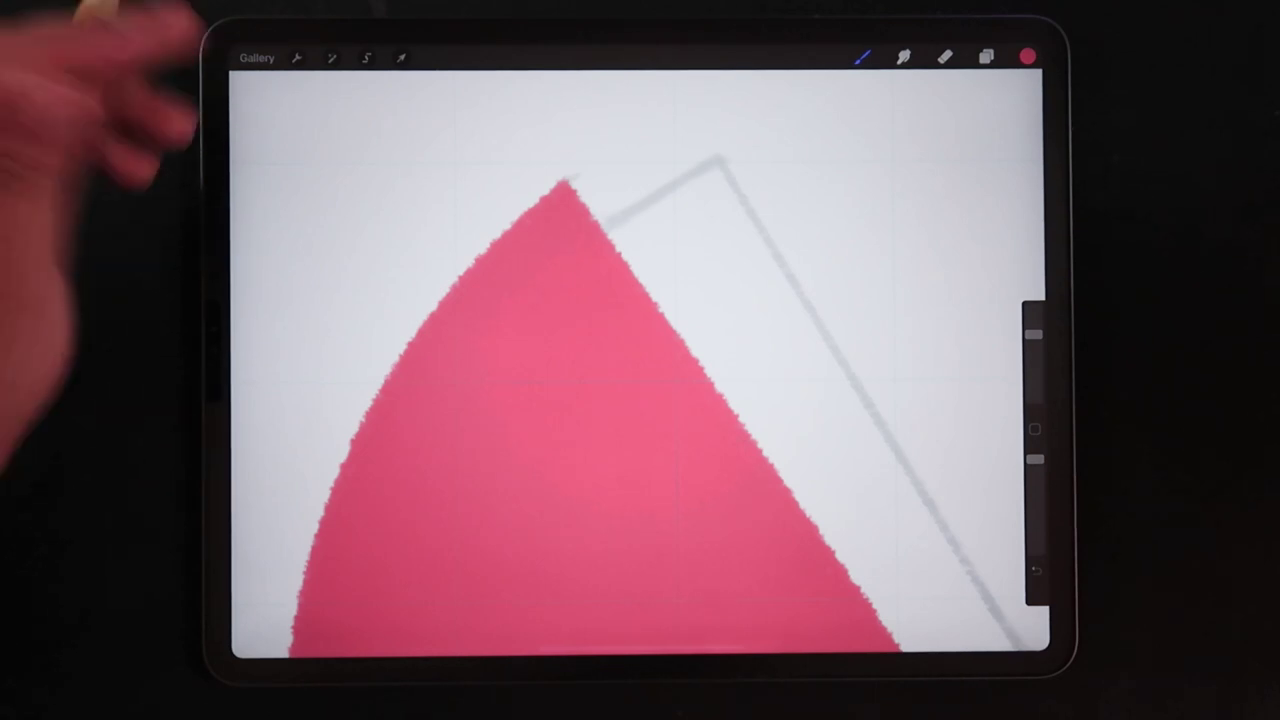
{"action": "scroll", "coordinate": [450, 300], "scroll_direction": "down", "scroll_amount": 10}
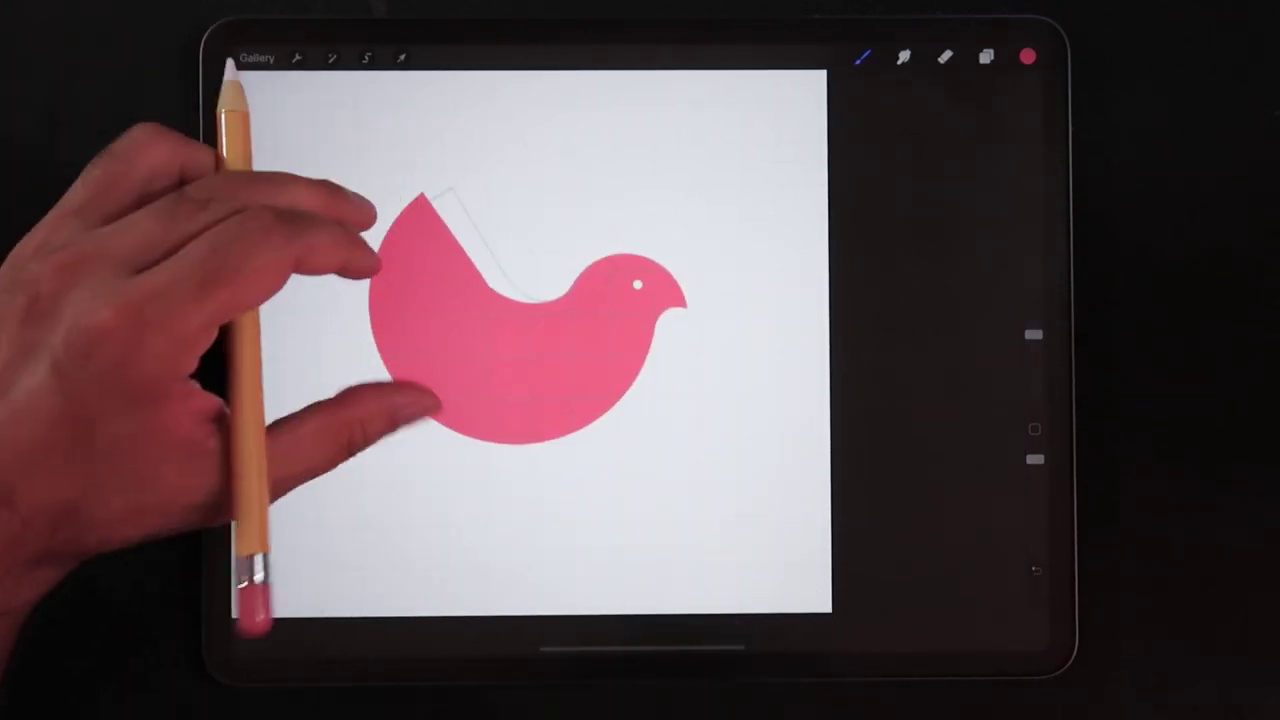
{"action": "scroll", "coordinate": [450, 330], "scroll_direction": "up", "scroll_amount": 3}
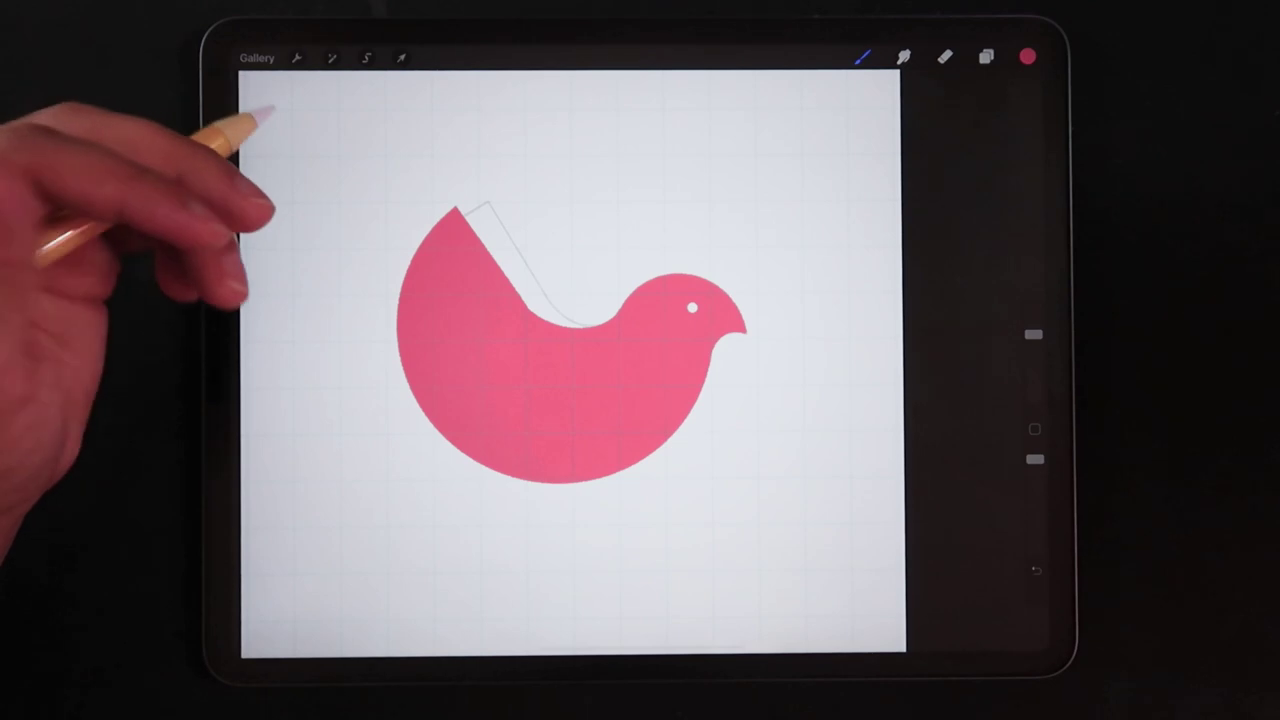
{"action": "scroll", "coordinate": [420, 300], "scroll_direction": "up", "scroll_amount": 5}
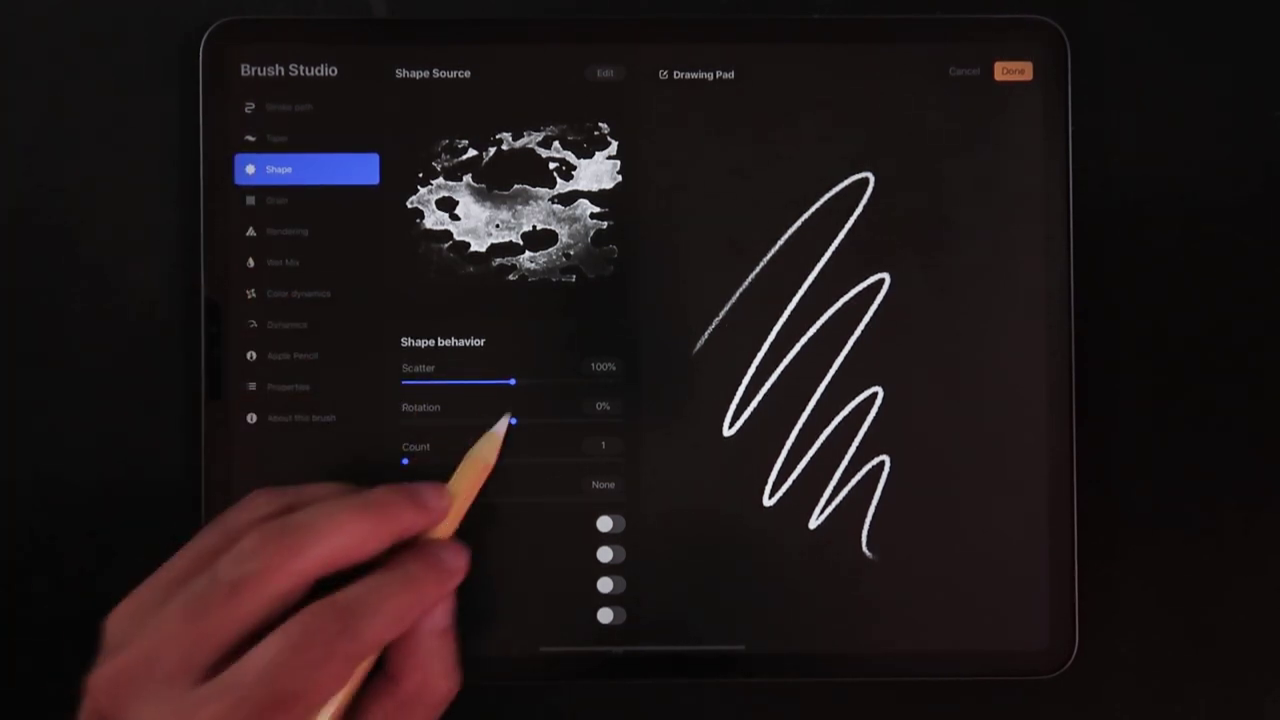
Adjust the brush's shape scatter from None through 1% and 26% to 81%.
{"action": "left_click_drag", "start_coordinate": [510, 383], "coordinate": [405, 383]}
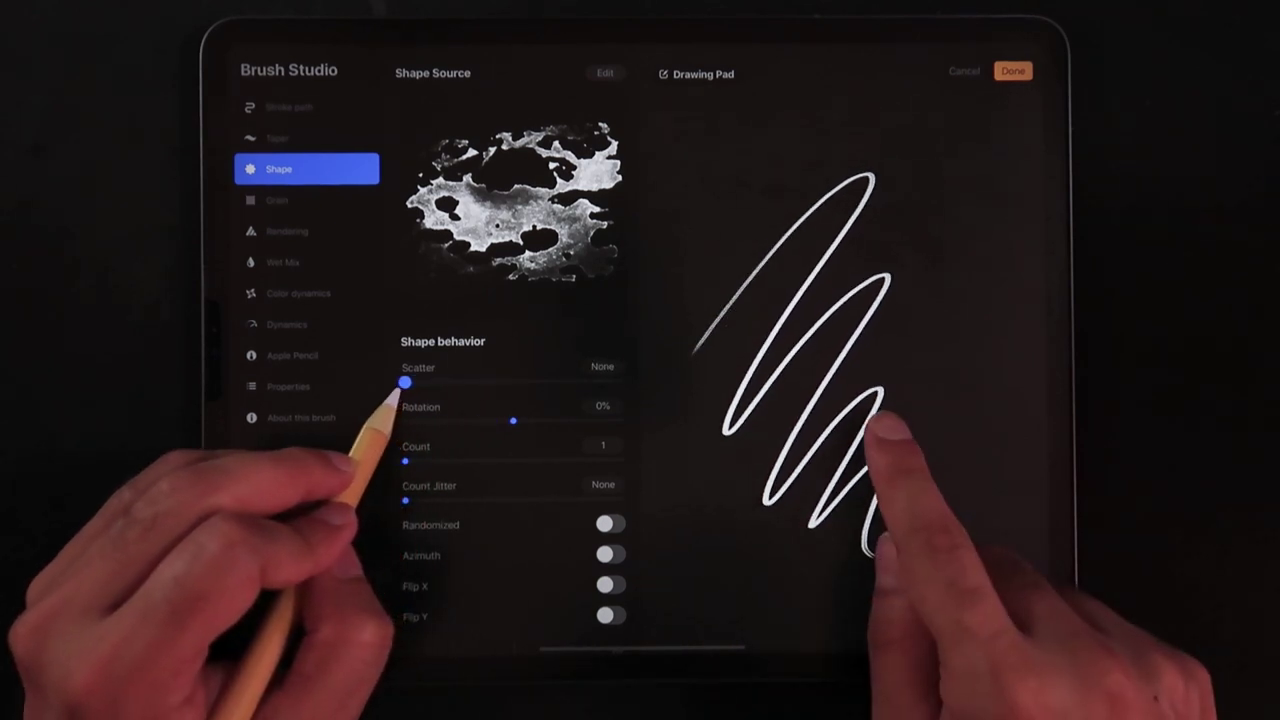
{"action": "left_click_drag", "start_coordinate": [404, 383], "coordinate": [407, 383]}
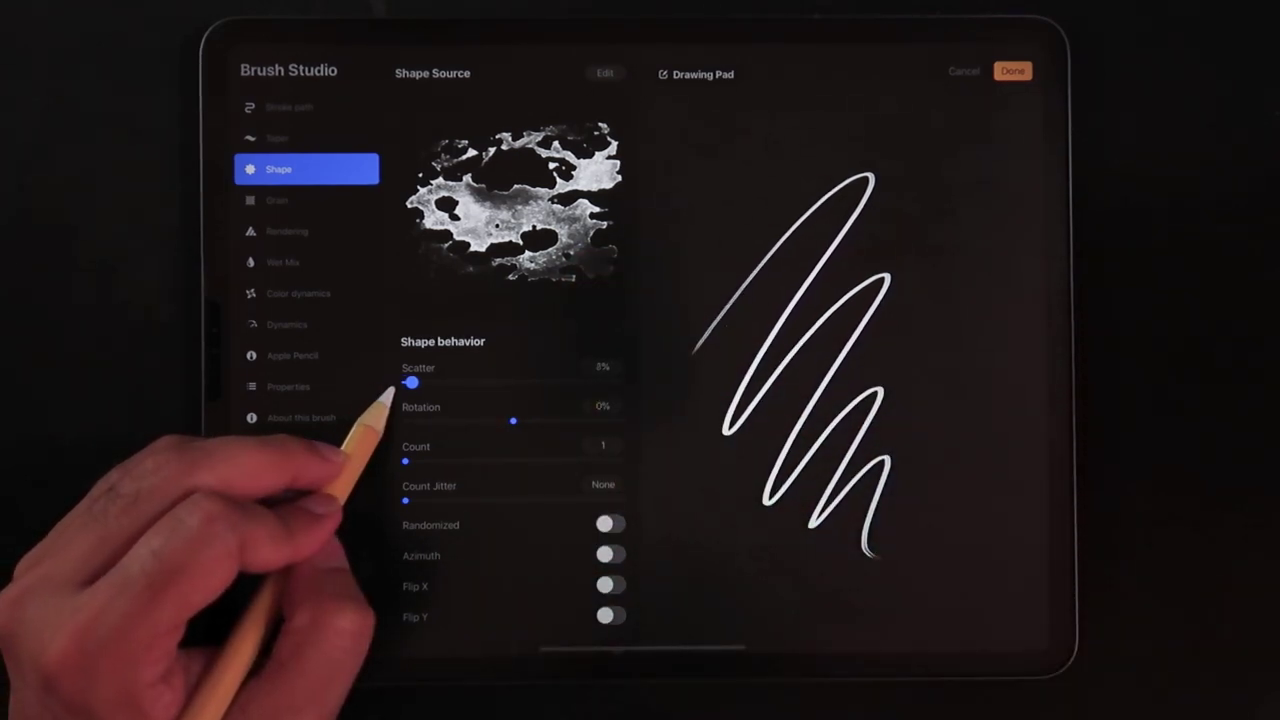
{"action": "left_click_drag", "start_coordinate": [405, 383], "coordinate": [432, 383]}
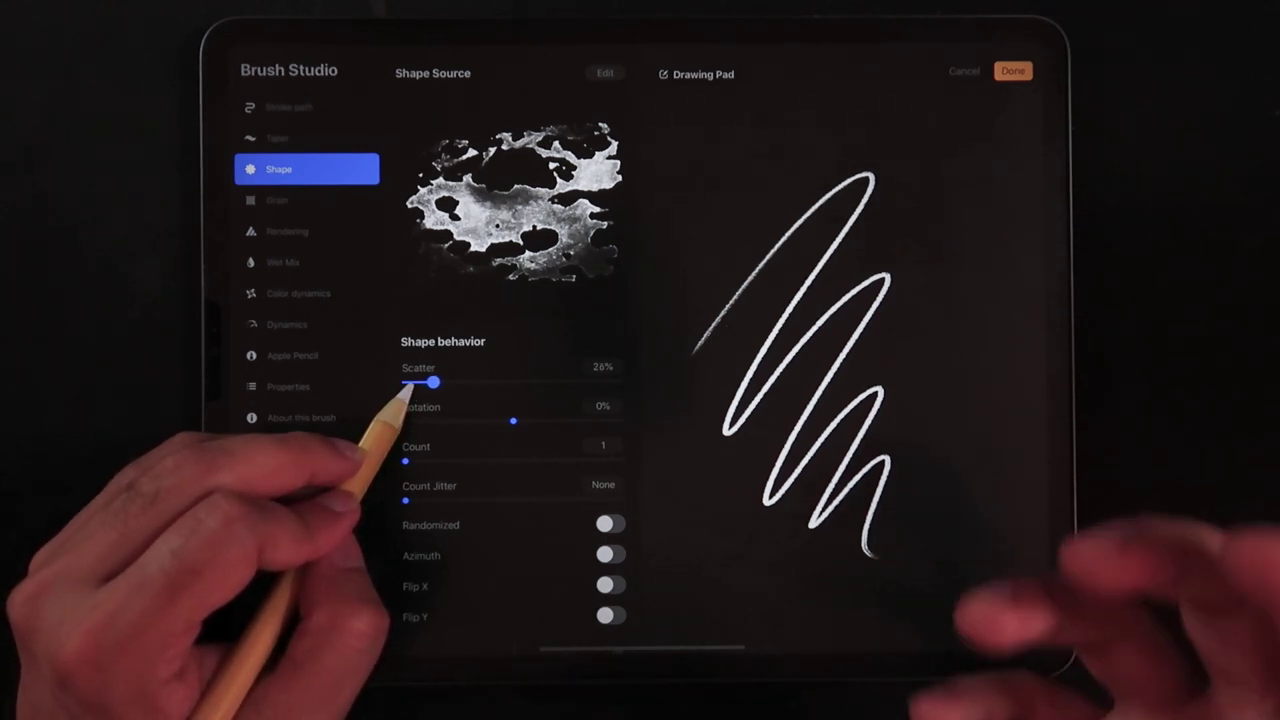
{"action": "left_click_drag", "start_coordinate": [432, 383], "coordinate": [620, 383]}
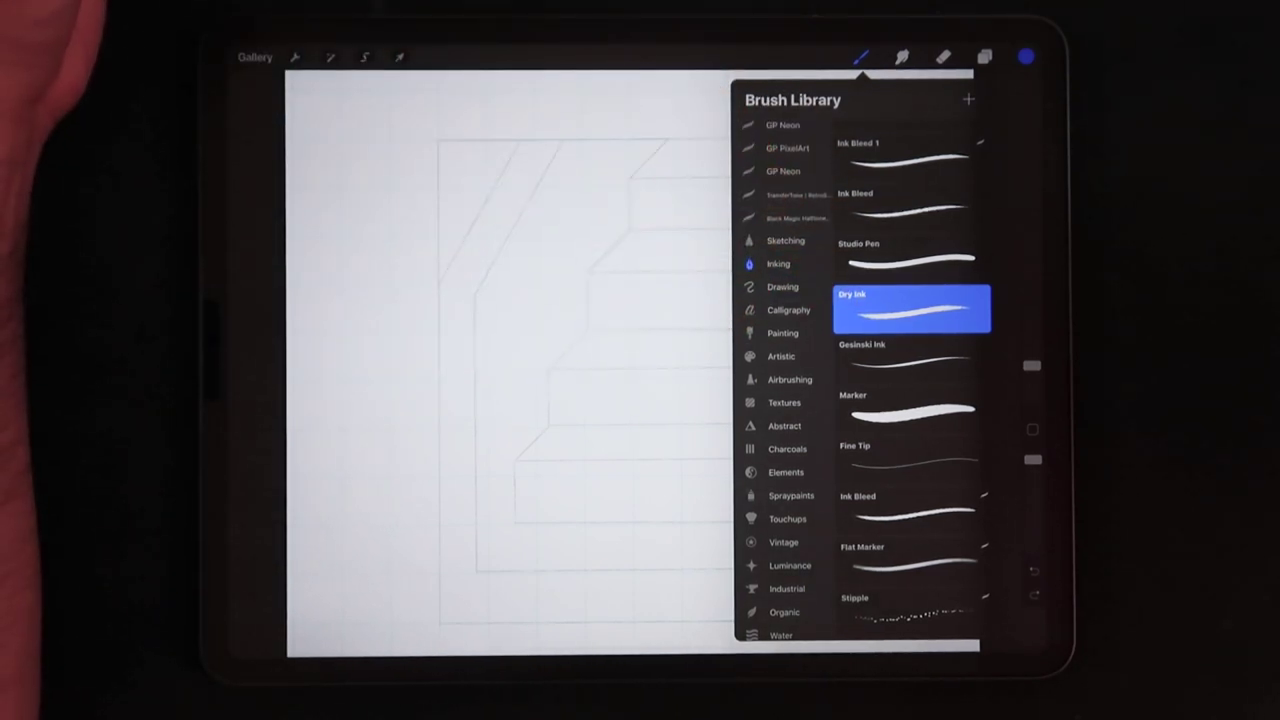
Draw a blue Dry Ink test zigzag over the guides, then undo it.
{"action": "left_click", "coordinate": [560, 350]}
{"action": "left_click_drag", "start_coordinate": [640, 490], "coordinate": [858, 380]}
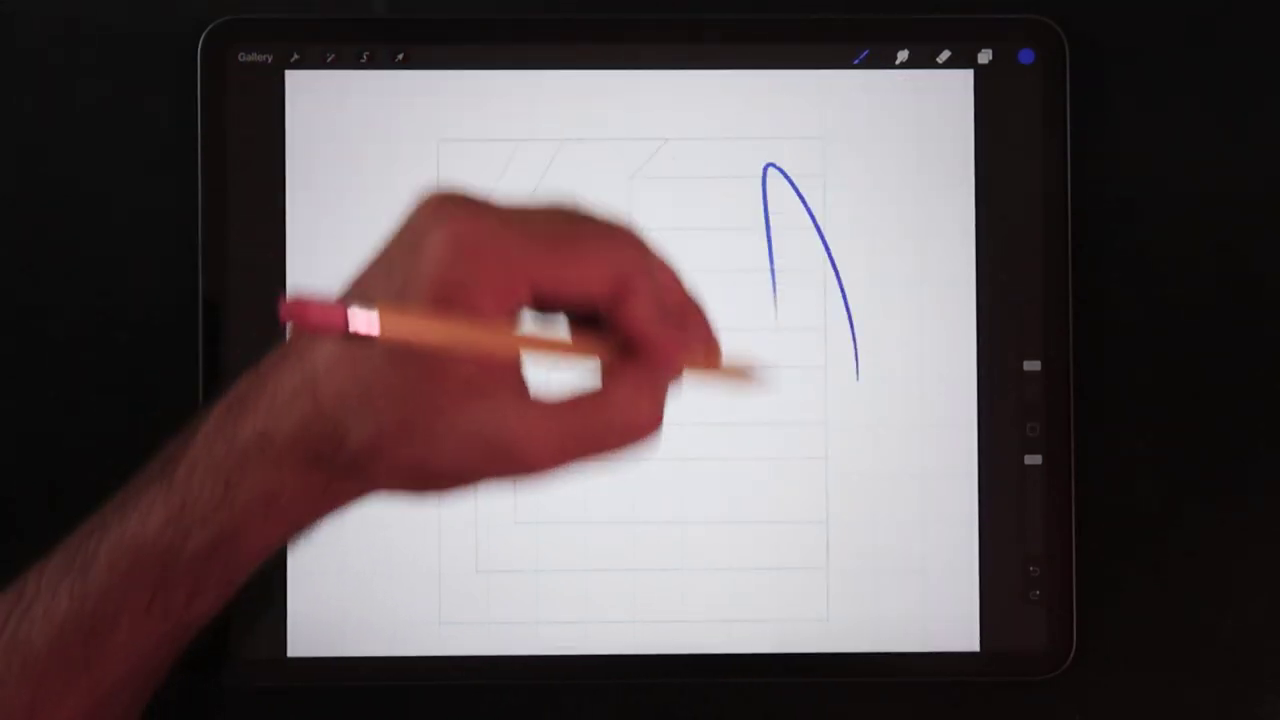
{"action": "left_click_drag", "start_coordinate": [630, 480], "coordinate": [340, 500]}
{"action": "scroll", "coordinate": [500, 400], "scroll_direction": "up", "scroll_amount": 5}
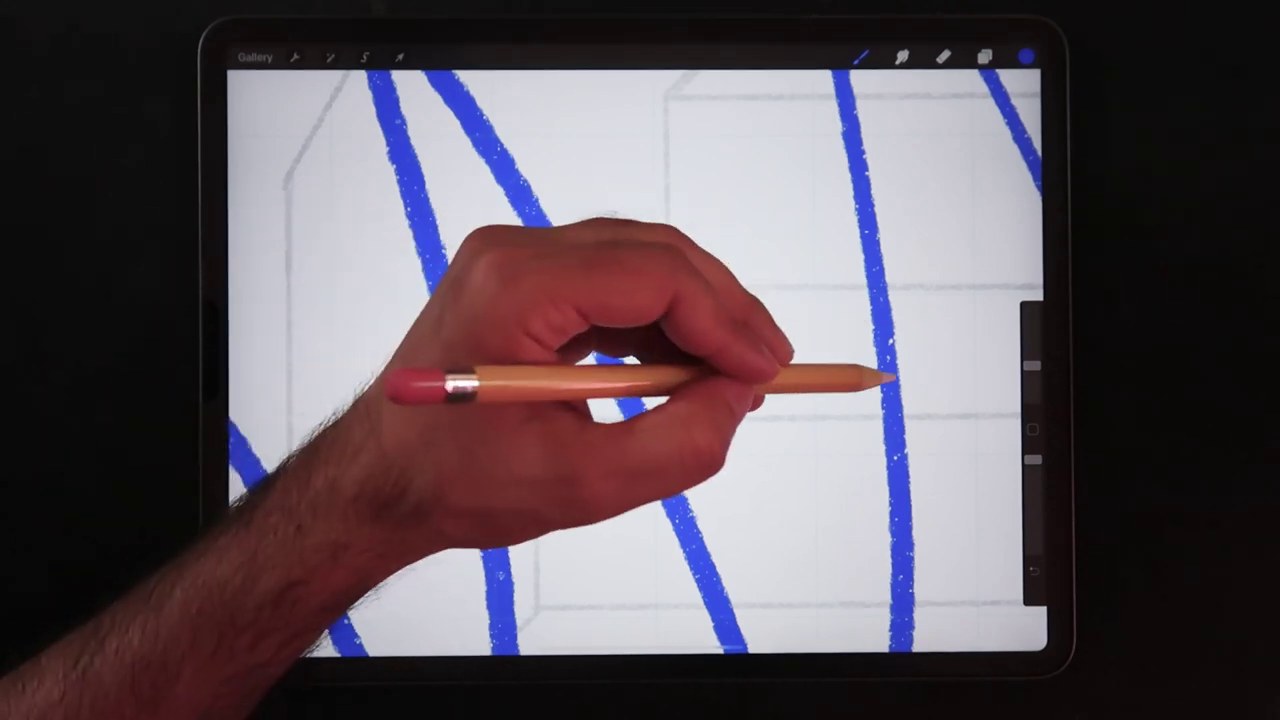
{"action": "scroll", "coordinate": [450, 350], "scroll_direction": "up", "scroll_amount": 5}
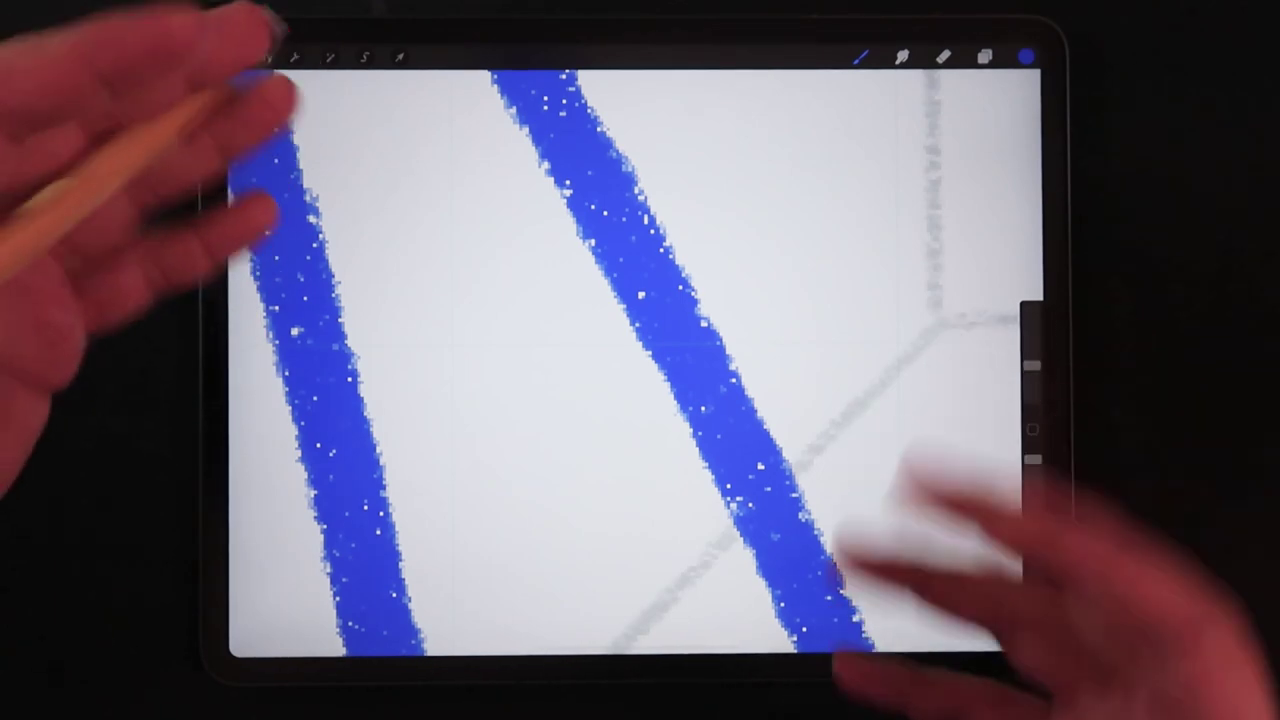
{"action": "scroll", "coordinate": [640, 360], "scroll_direction": "down", "scroll_amount": 5}
{"action": "scroll", "coordinate": [640, 360], "scroll_direction": "down", "scroll_amount": 3}
{"action": "key", "text": "ctrl+z"}
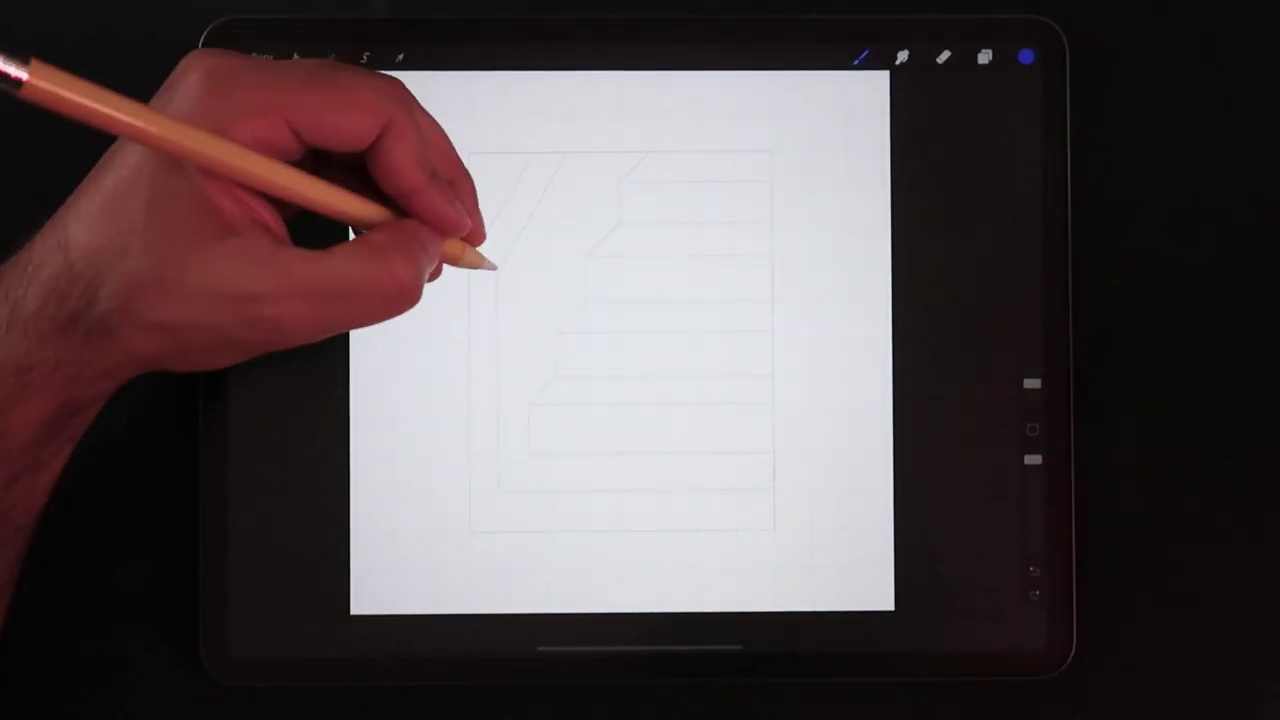
Draw a straight diagonal edge along the guide, then try and undo a blue fill.
{"action": "left_click_drag", "start_coordinate": [497, 268], "coordinate": [572, 148]}
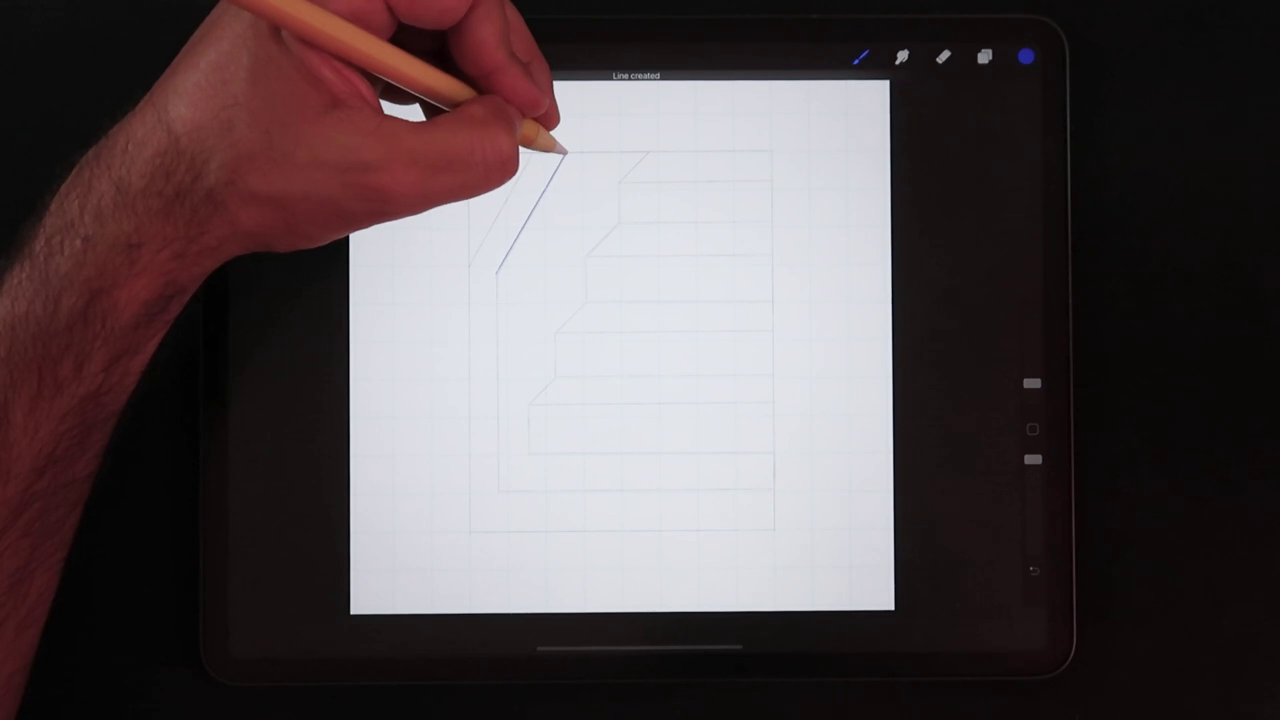
{"action": "scroll", "coordinate": [560, 300], "scroll_direction": "down", "scroll_amount": 3}
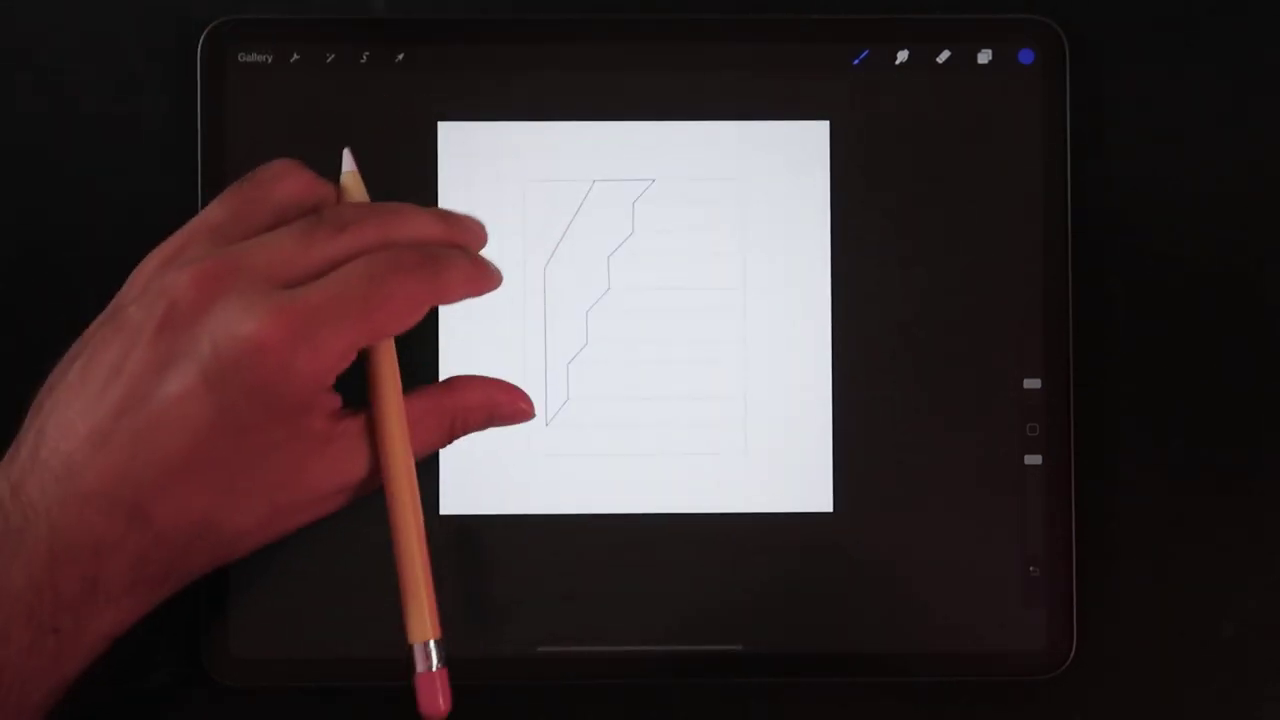
{"action": "left_click_drag", "start_coordinate": [1027, 57], "coordinate": [605, 278]}
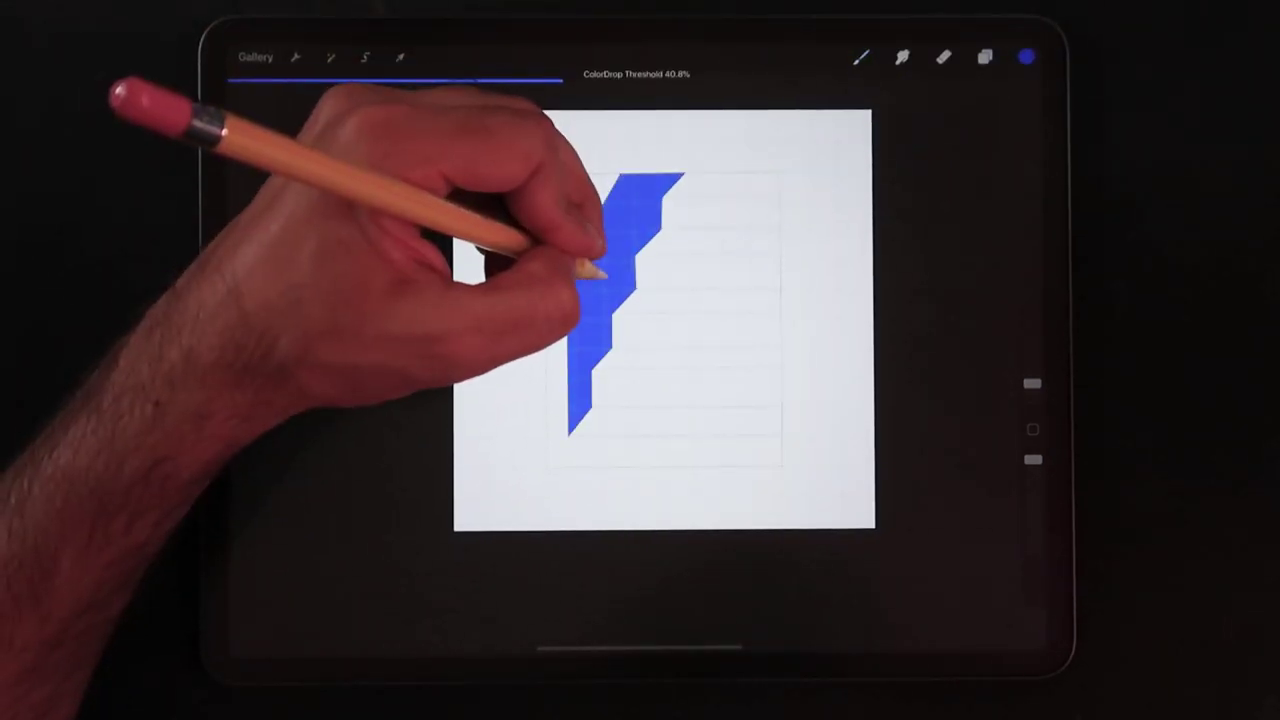
{"action": "scroll", "coordinate": [600, 300], "scroll_direction": "up", "scroll_amount": 5}
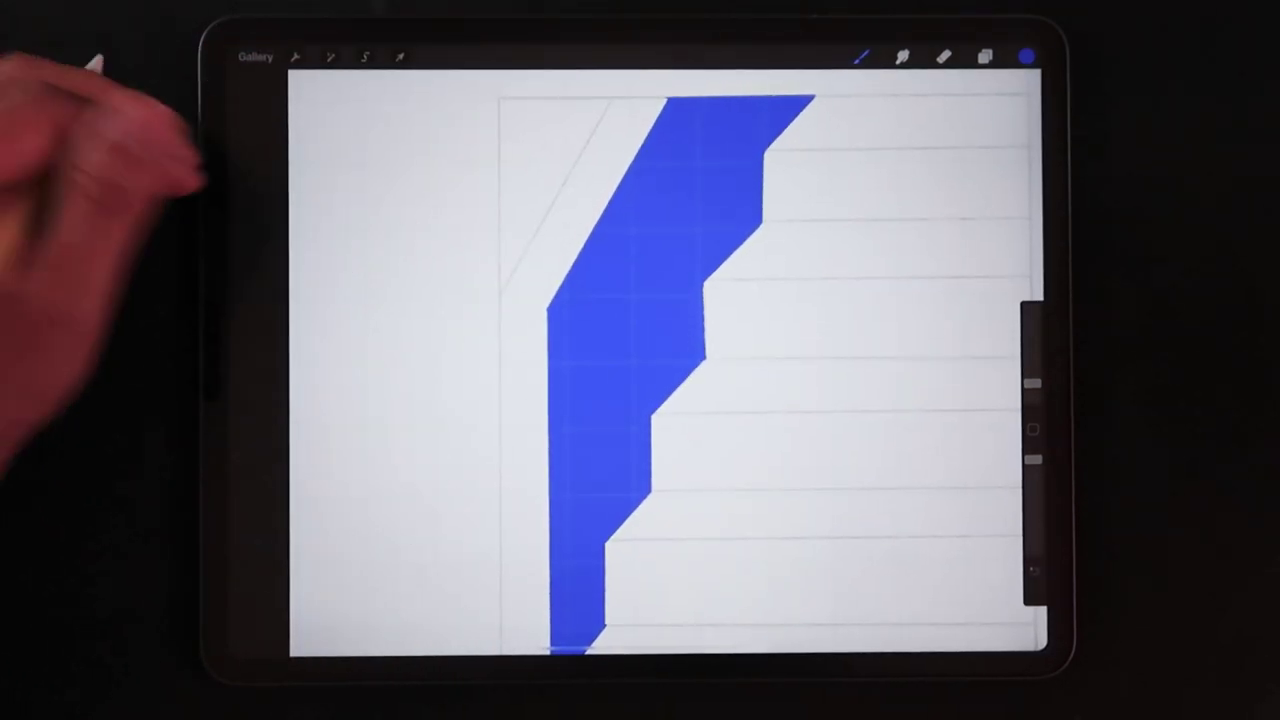
{"action": "scroll", "coordinate": [600, 300], "scroll_direction": "up", "scroll_amount": 5}
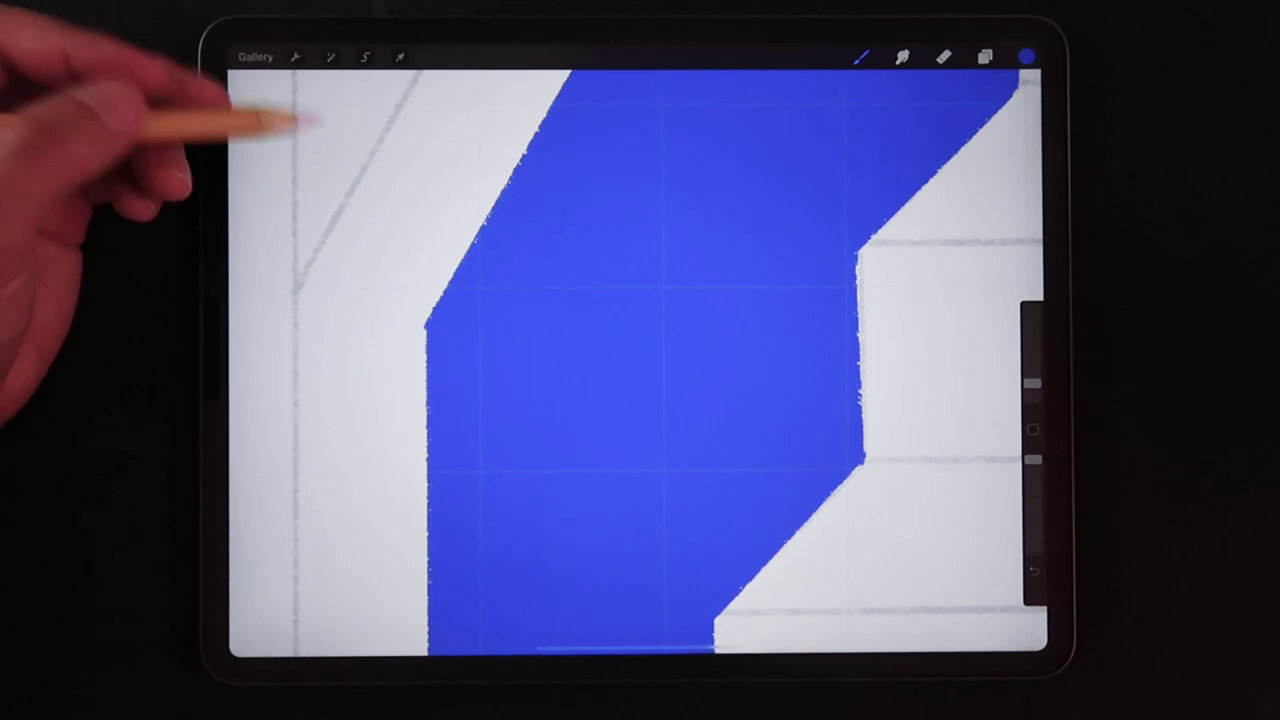
{"action": "key", "text": "ctrl+z"}
{"action": "scroll", "coordinate": [600, 300], "scroll_direction": "down", "scroll_amount": 5}
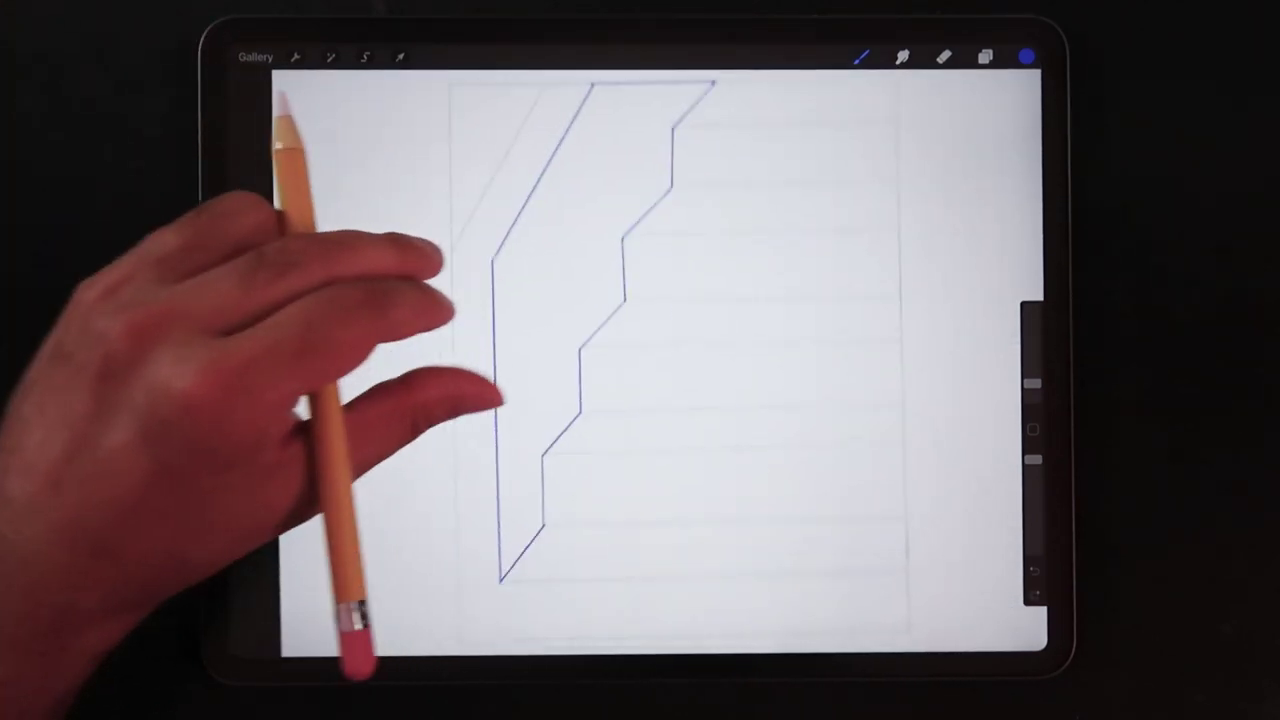
{"action": "scroll", "coordinate": [600, 350], "scroll_direction": "down", "scroll_amount": 2}
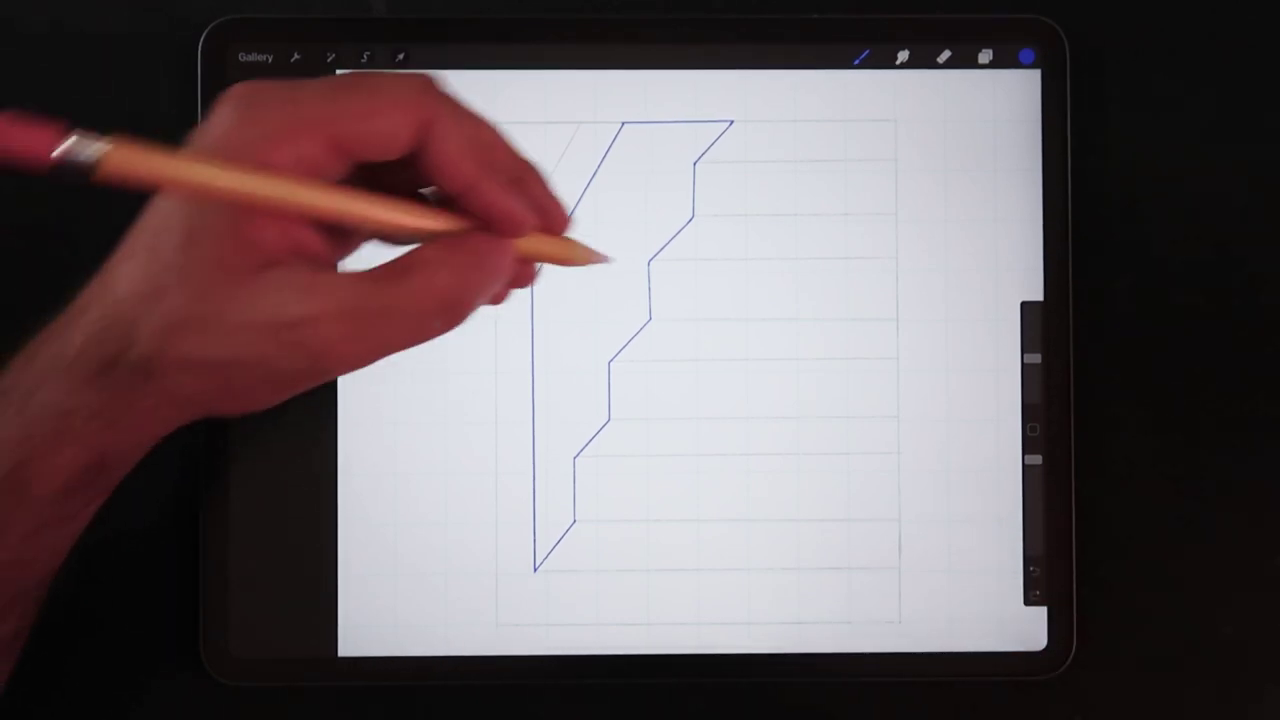
Paint the E's left face, stepped right edge, middle bar and bottom bar solid blue.
{"action": "left_click_drag", "start_coordinate": [620, 248], "coordinate": [585, 310]}
{"action": "left_click_drag", "start_coordinate": [605, 235], "coordinate": [620, 195]}
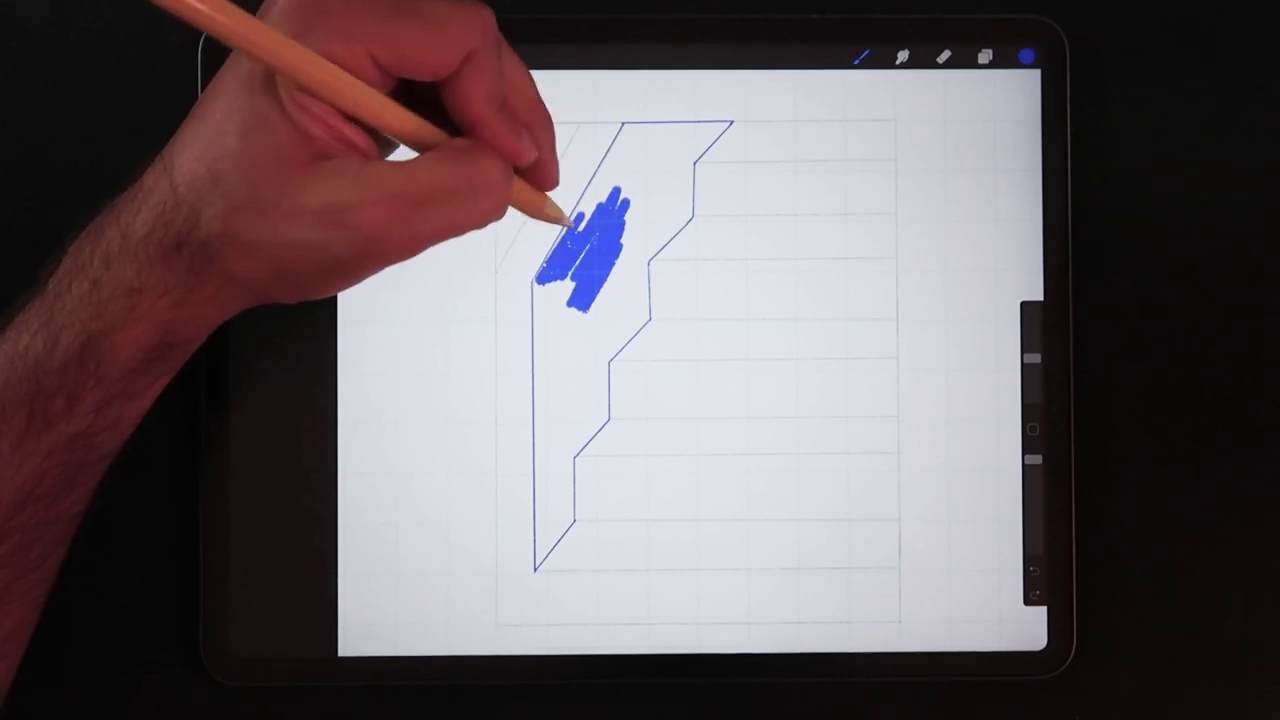
{"action": "left_click_drag", "start_coordinate": [610, 185], "coordinate": [630, 158]}
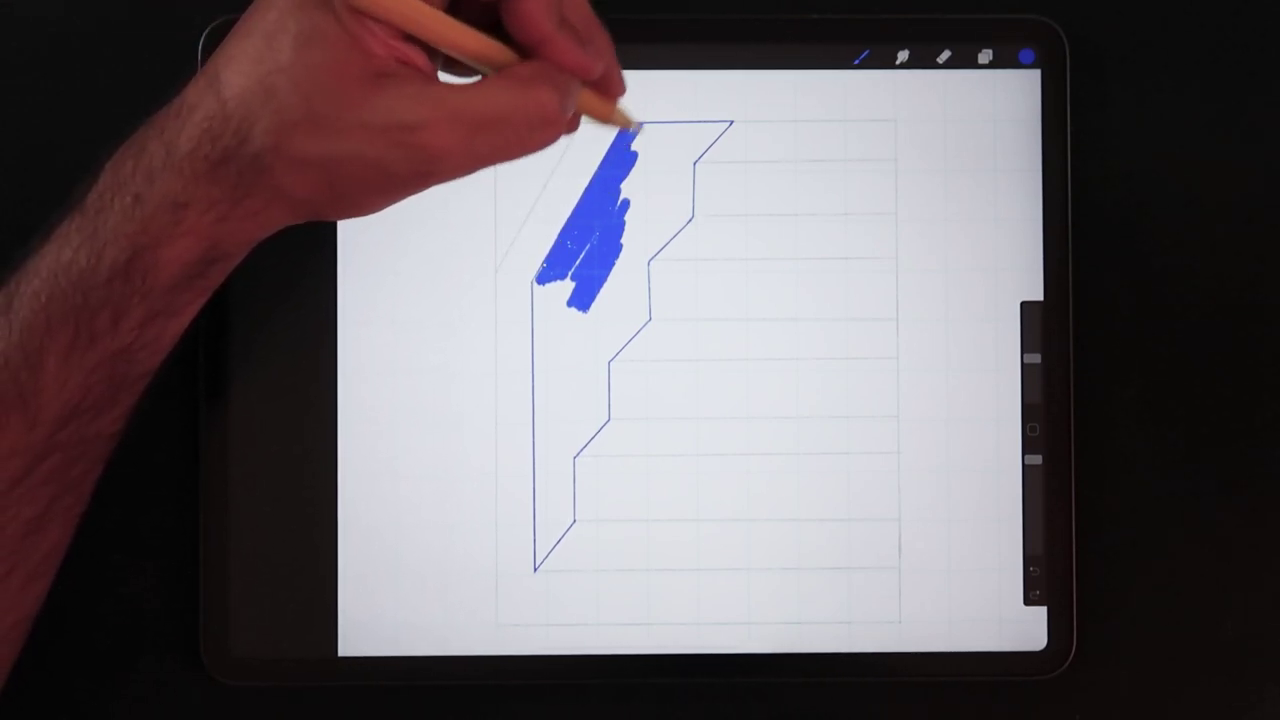
{"action": "mouse_move", "coordinate": [625, 150]}
{"action": "left_mouse_down"}
{"action": "mouse_move", "coordinate": [560, 280]}
{"action": "mouse_move", "coordinate": [560, 330]}
{"action": "left_mouse_up"}
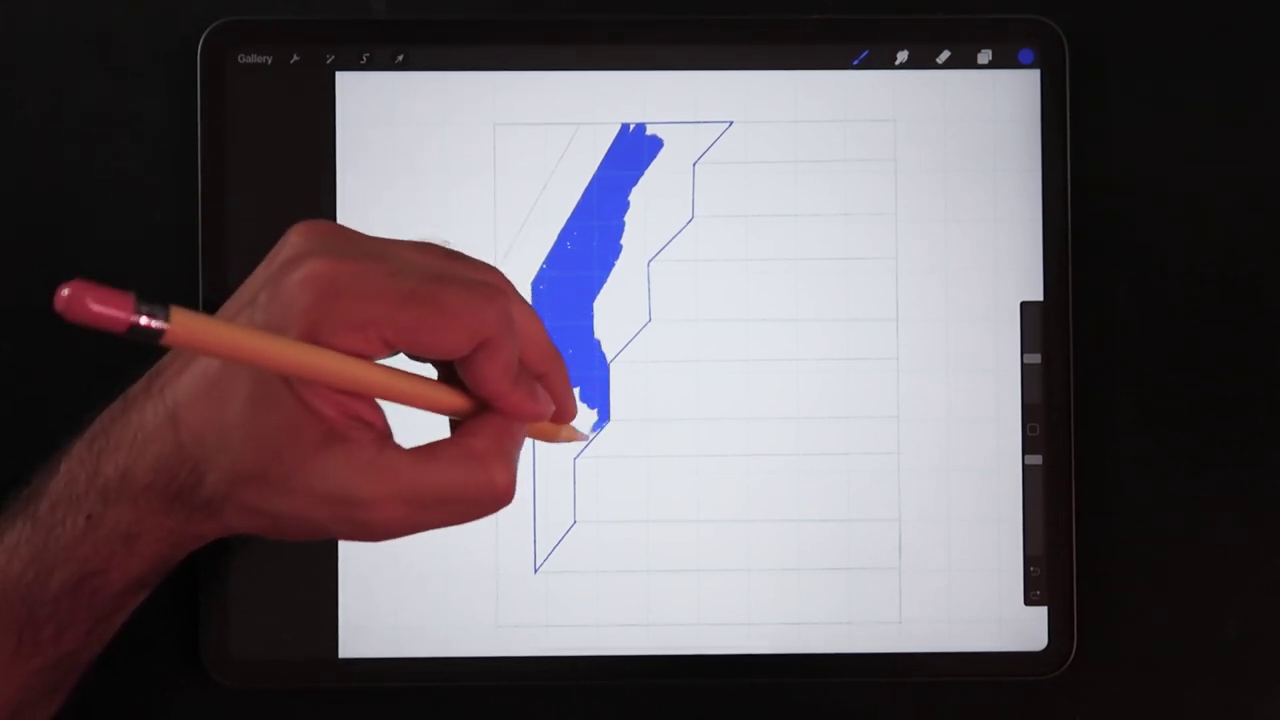
{"action": "mouse_move", "coordinate": [560, 400]}
{"action": "left_mouse_down"}
{"action": "mouse_move", "coordinate": [575, 455]}
{"action": "mouse_move", "coordinate": [555, 380]}
{"action": "left_mouse_up"}
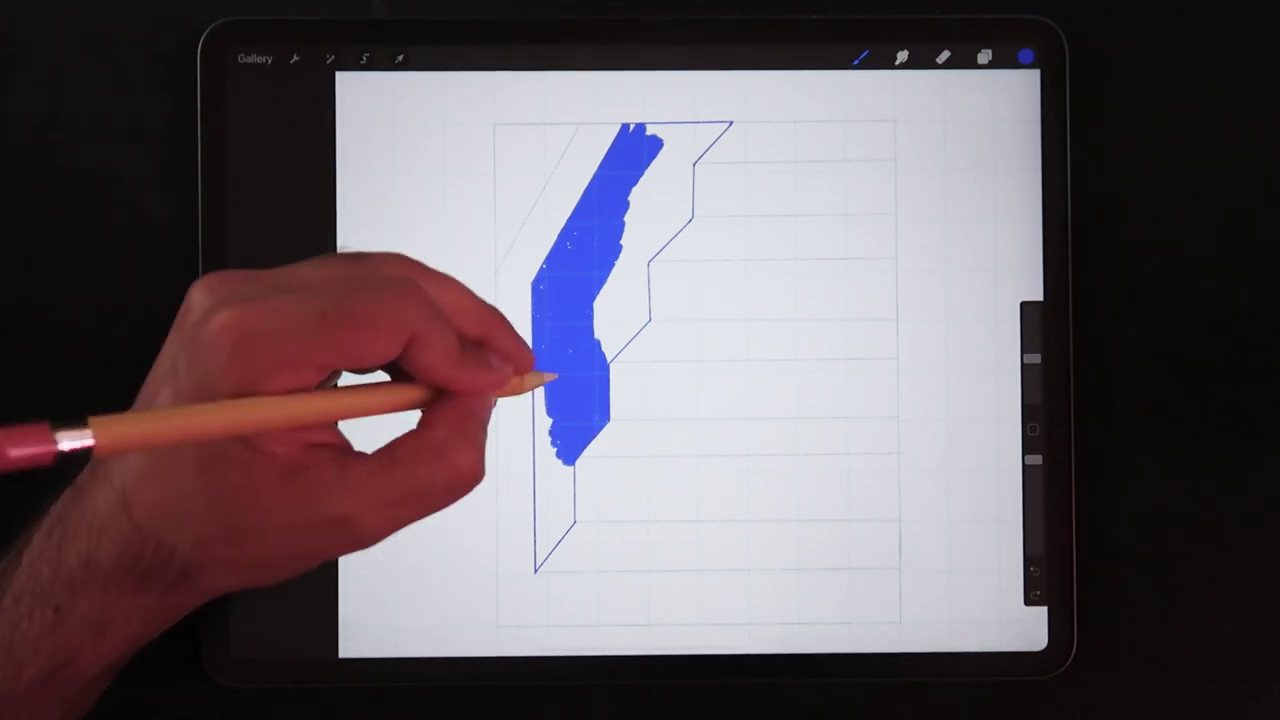
{"action": "left_click_drag", "start_coordinate": [560, 440], "coordinate": [545, 530]}
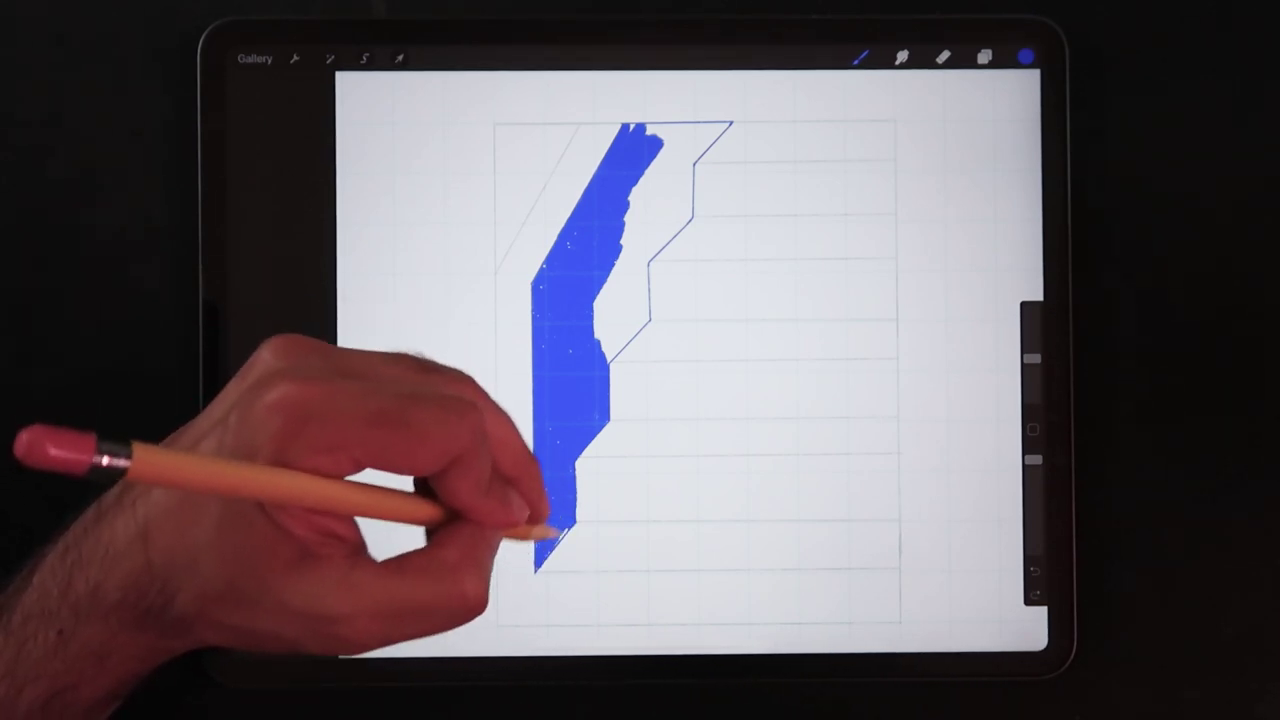
{"action": "mouse_move", "coordinate": [615, 210]}
{"action": "left_mouse_down"}
{"action": "mouse_move", "coordinate": [605, 320]}
{"action": "mouse_move", "coordinate": [680, 150]}
{"action": "mouse_move", "coordinate": [650, 140]}
{"action": "mouse_move", "coordinate": [700, 125]}
{"action": "mouse_move", "coordinate": [895, 155]}
{"action": "mouse_move", "coordinate": [700, 130]}
{"action": "mouse_move", "coordinate": [890, 135]}
{"action": "mouse_move", "coordinate": [820, 145]}
{"action": "left_mouse_up"}
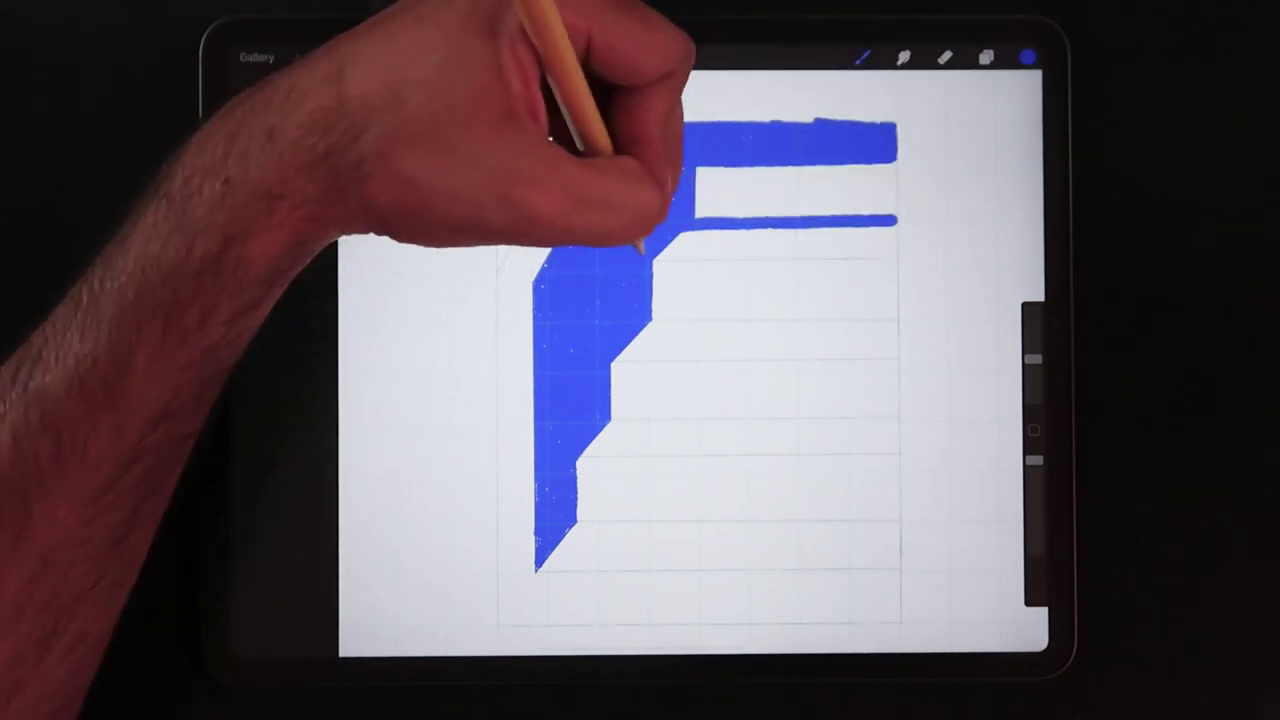
{"action": "mouse_move", "coordinate": [700, 235]}
{"action": "left_mouse_down"}
{"action": "mouse_move", "coordinate": [895, 235]}
{"action": "mouse_move", "coordinate": [700, 245]}
{"action": "mouse_move", "coordinate": [895, 250]}
{"action": "left_mouse_up"}
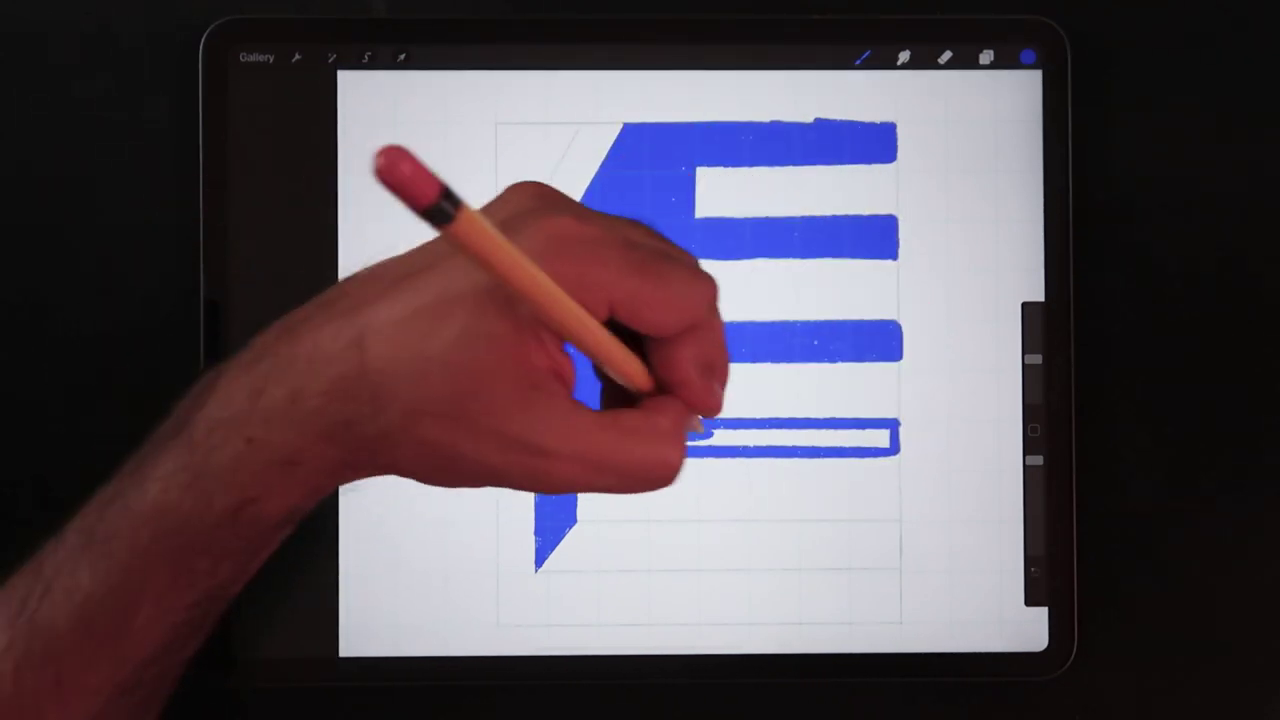
{"action": "left_click_drag", "start_coordinate": [895, 565], "coordinate": [560, 527]}
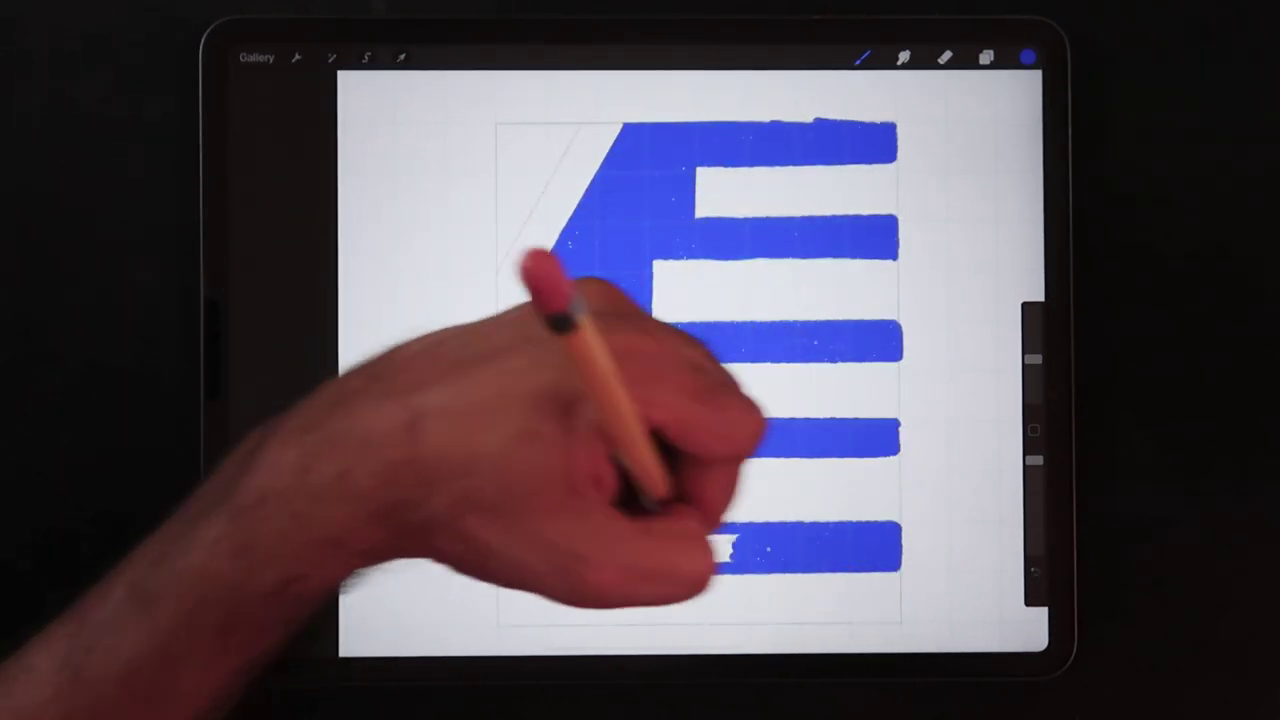
Lighten the E to light blue and check the layer's blending options.
{"action": "left_click", "coordinate": [330, 384]}
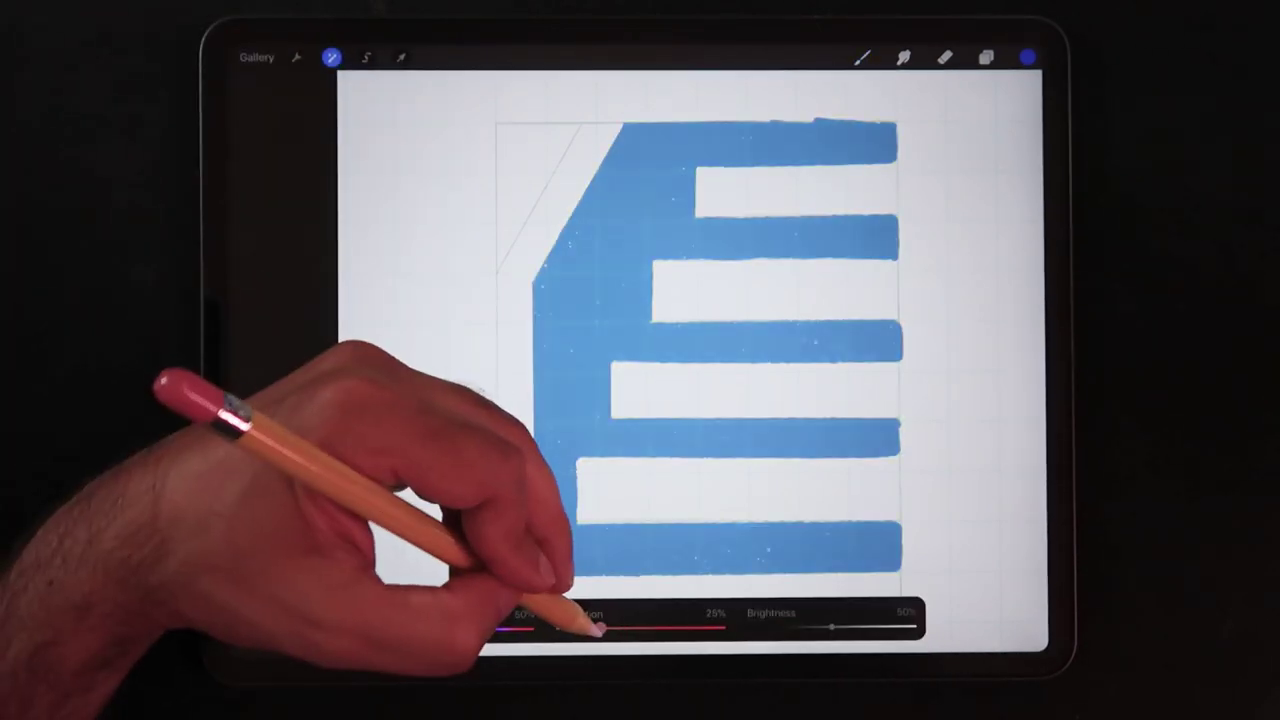
{"action": "left_click_drag", "start_coordinate": [700, 627], "coordinate": [600, 627]}
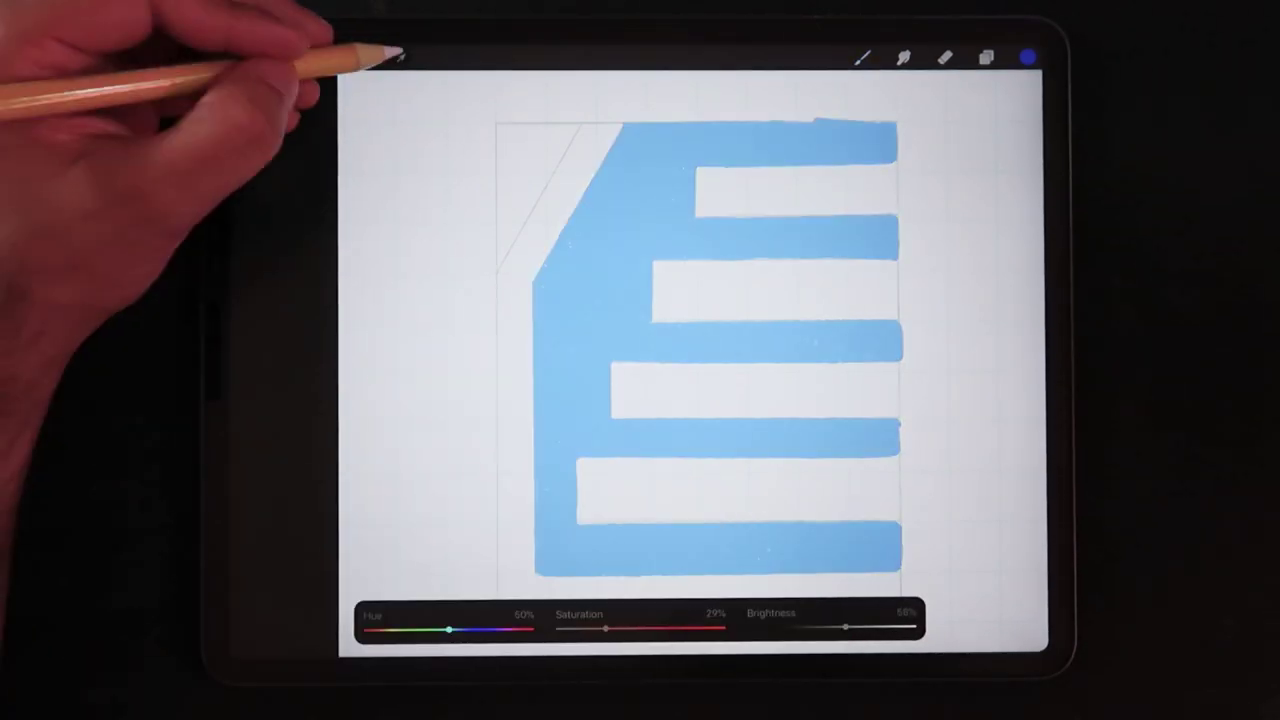
{"action": "left_click", "coordinate": [986, 57]}
{"action": "left_click", "coordinate": [975, 180]}
{"action": "left_click", "coordinate": [986, 57]}
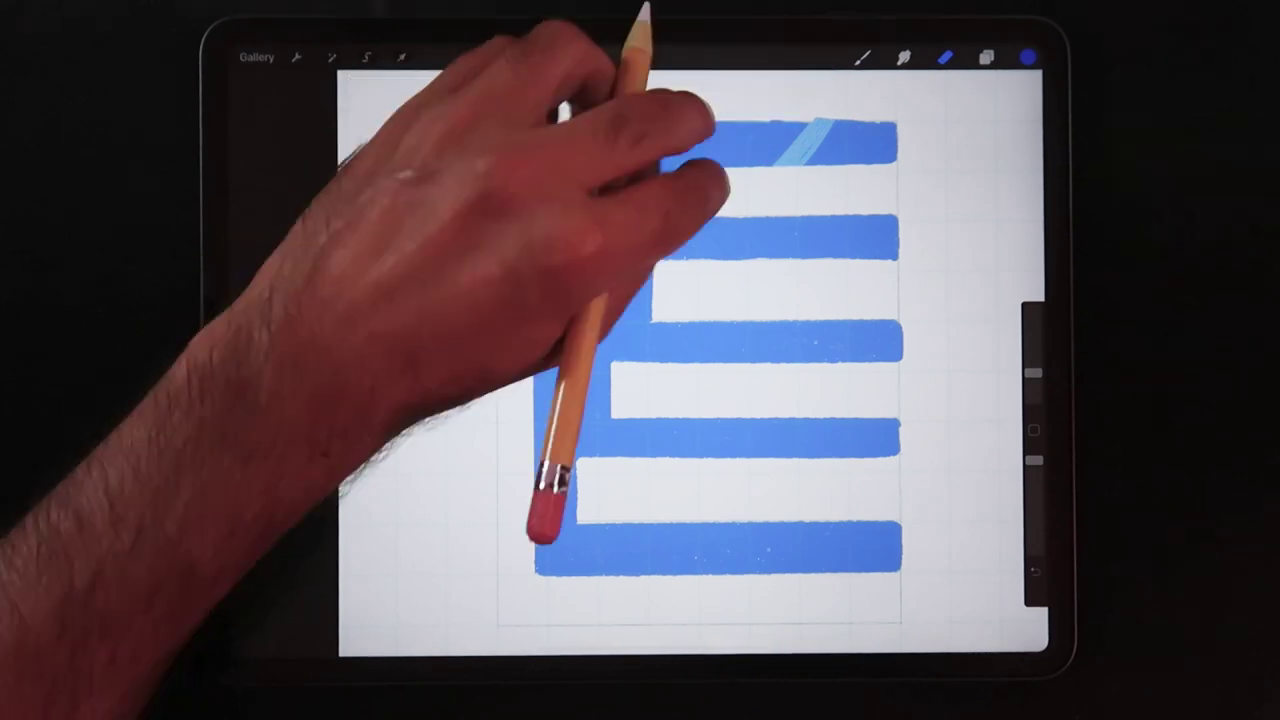
Paint diagonal light-blue shading across the E's upper and lower bars.
{"action": "left_click", "coordinate": [945, 57]}
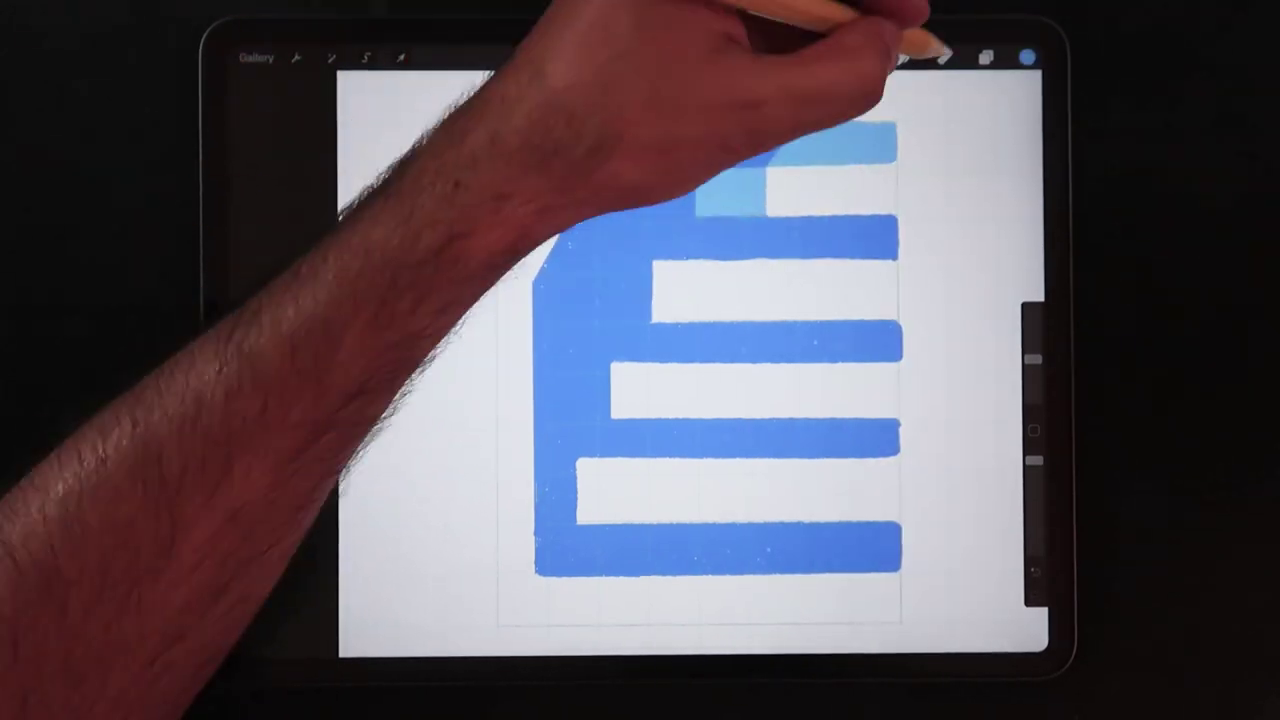
{"action": "mouse_move", "coordinate": [860, 190]}
{"action": "left_mouse_down"}
{"action": "mouse_move", "coordinate": [715, 345]}
{"action": "mouse_move", "coordinate": [660, 280]}
{"action": "left_mouse_up"}
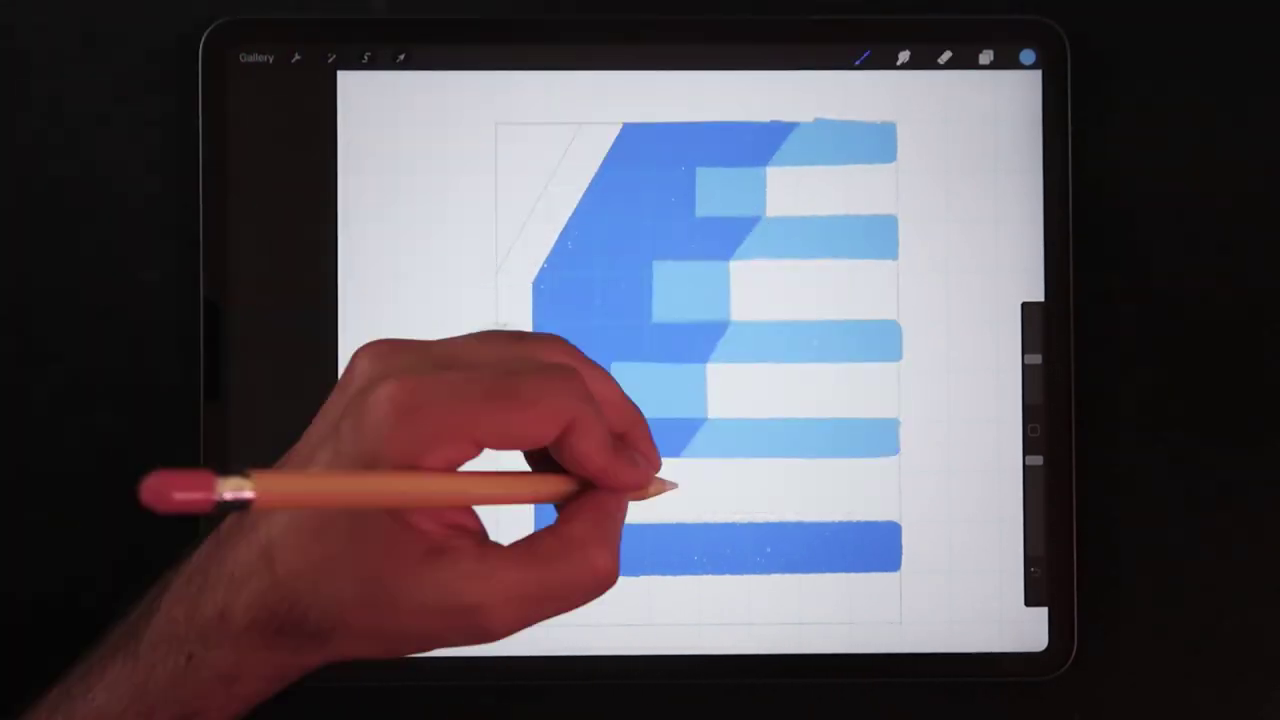
{"action": "mouse_move", "coordinate": [640, 480]}
{"action": "left_mouse_down"}
{"action": "mouse_move", "coordinate": [660, 570]}
{"action": "mouse_move", "coordinate": [860, 548]}
{"action": "left_mouse_up"}
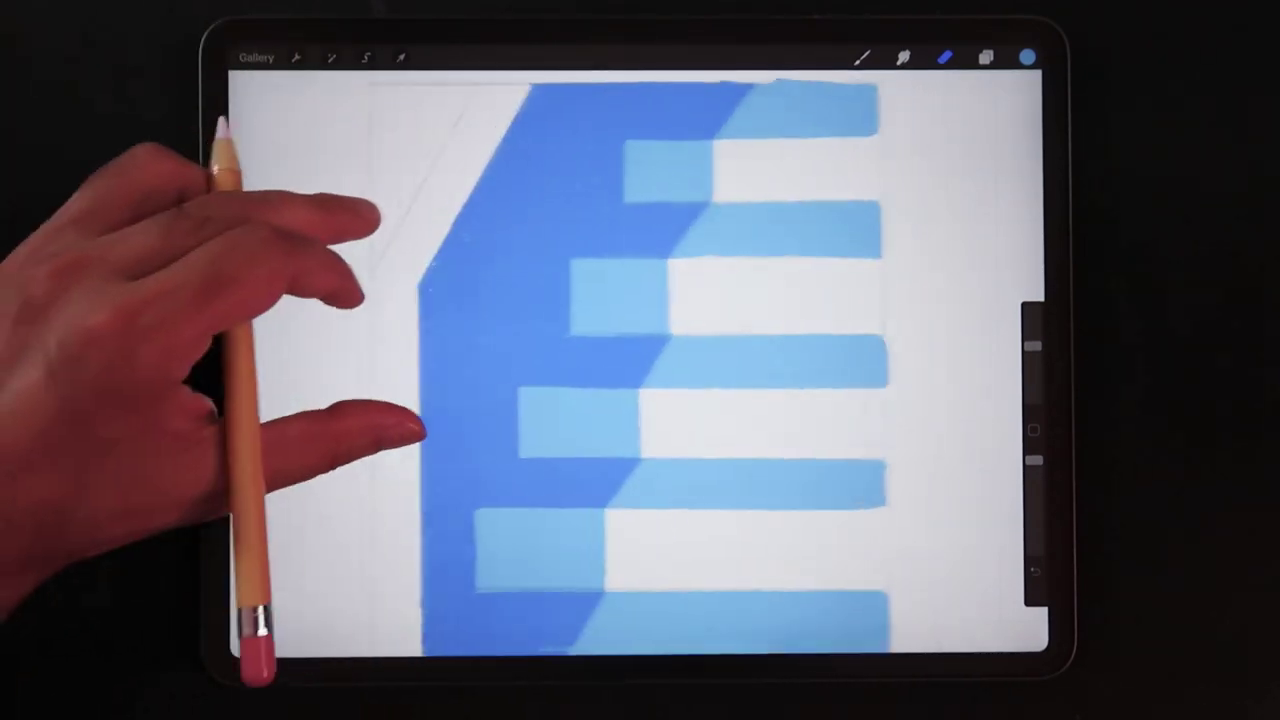
{"action": "left_click_drag", "start_coordinate": [470, 330], "coordinate": [400, 320]}
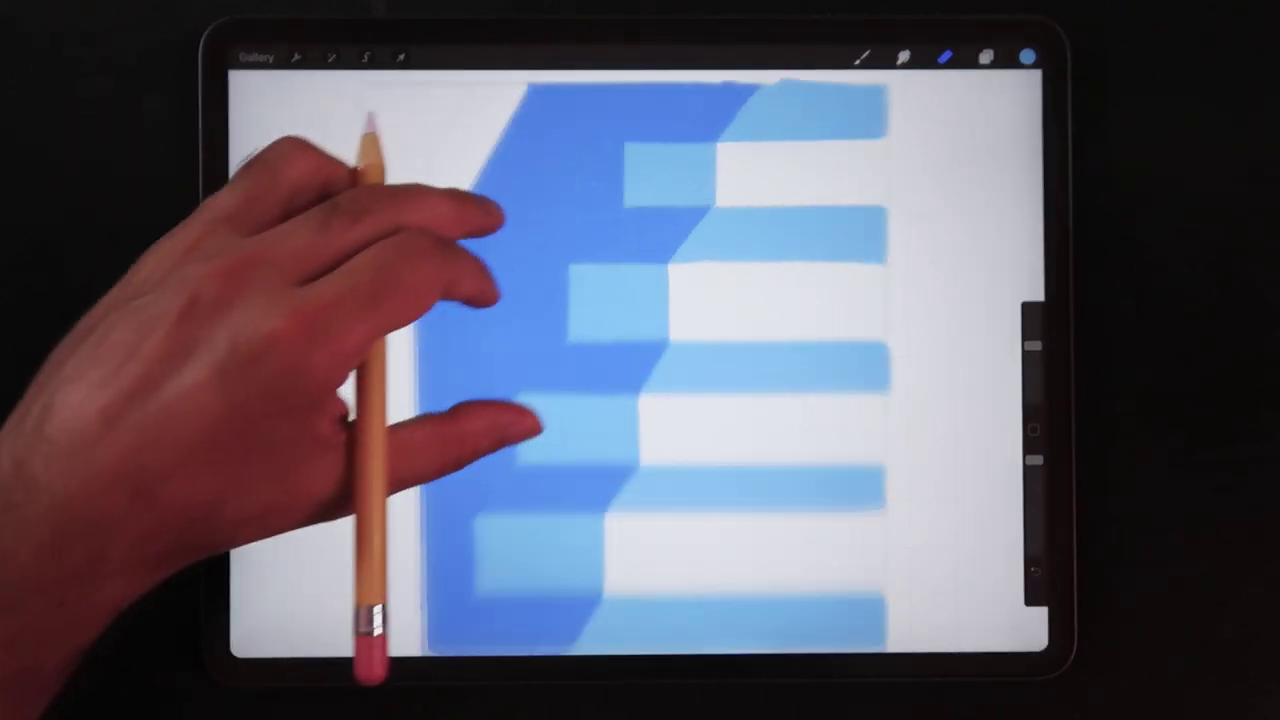
{"action": "left_click_drag", "start_coordinate": [470, 330], "coordinate": [430, 320]}
{"action": "left_click", "coordinate": [985, 57]}
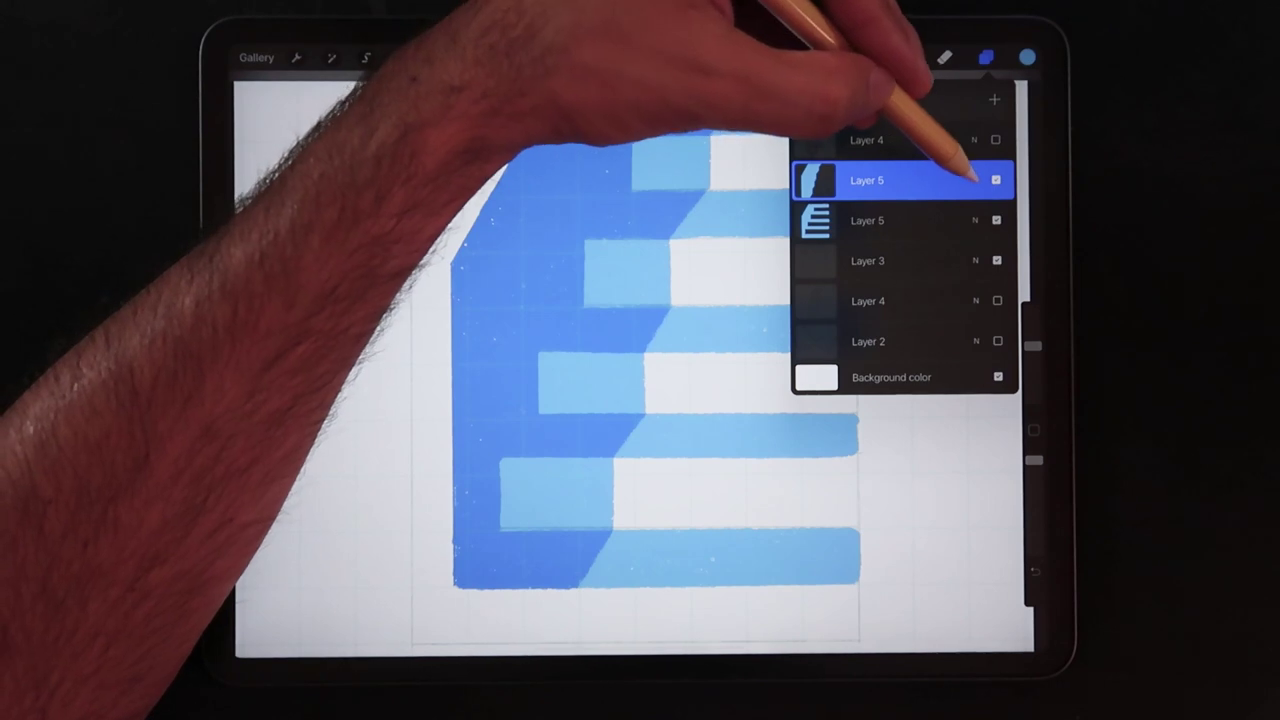
Set Layer 5 to Multiply blending, then browse the Inking brushes.
{"action": "left_click", "coordinate": [975, 180]}
{"action": "left_click", "coordinate": [975, 180]}
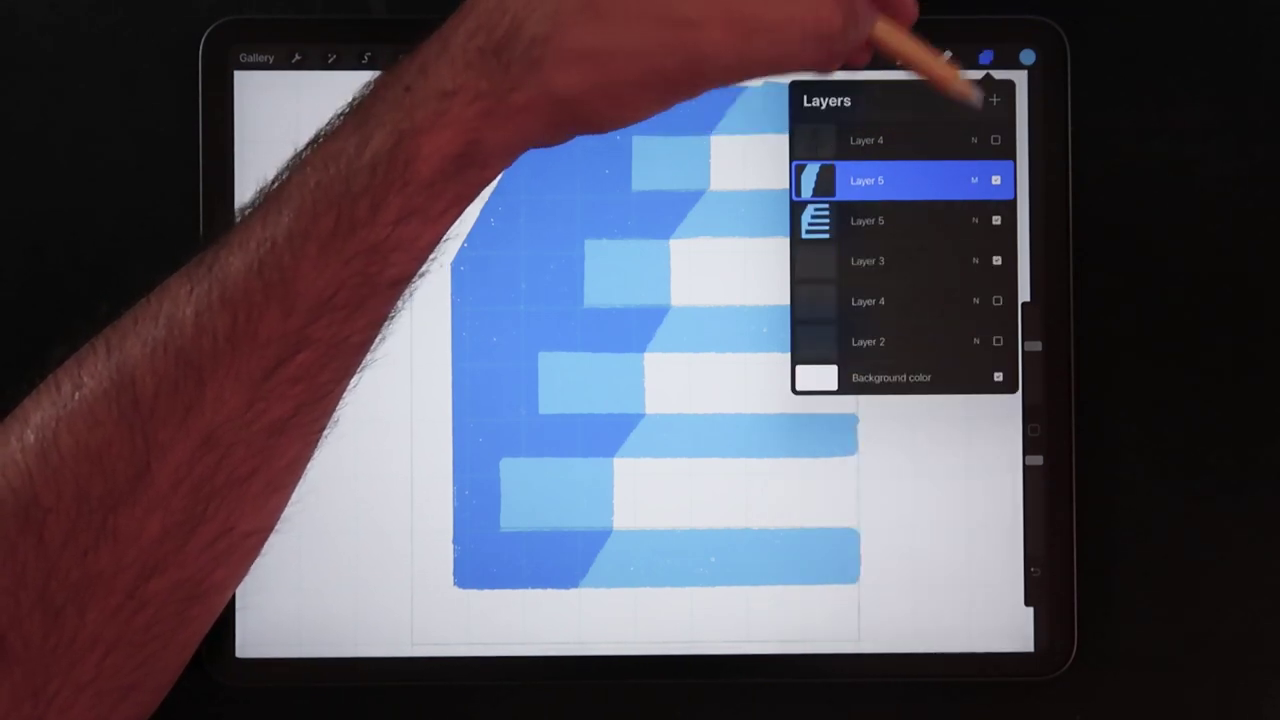
{"action": "left_click", "coordinate": [985, 58]}
{"action": "scroll", "coordinate": [560, 360], "scroll_direction": "down", "scroll_amount": 3}
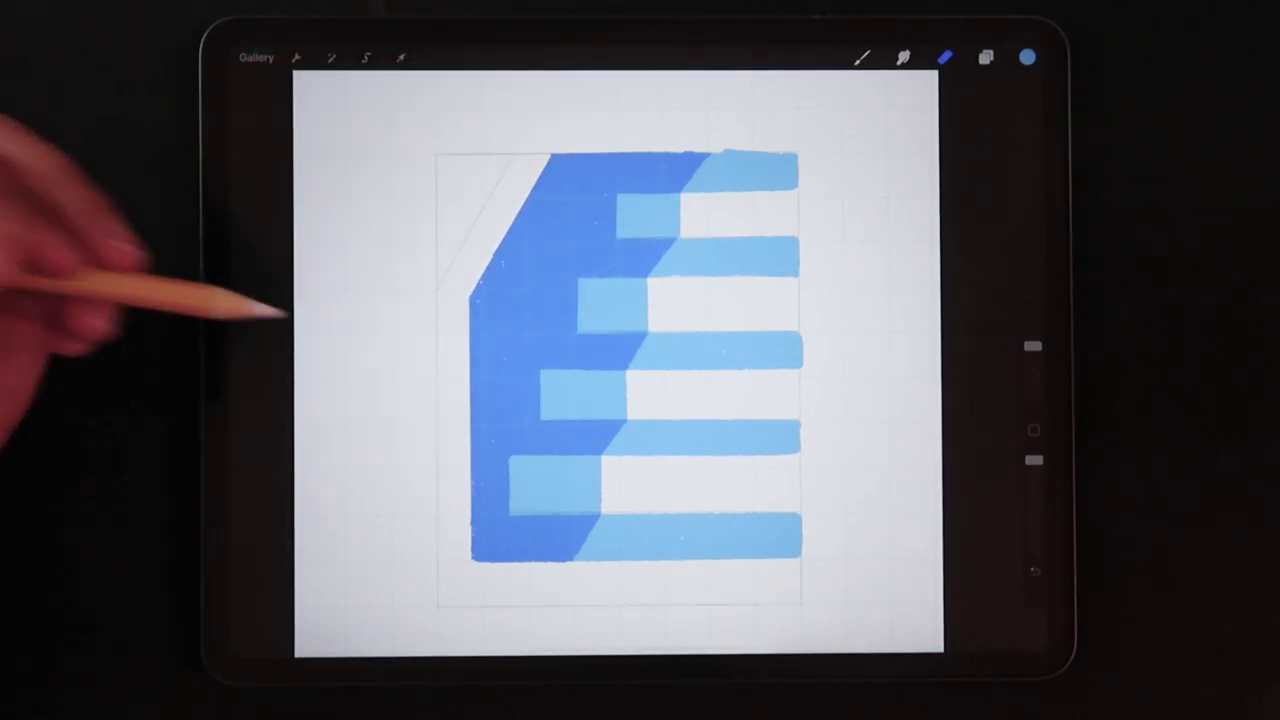
{"action": "scroll", "coordinate": [560, 360], "scroll_direction": "up", "scroll_amount": 3}
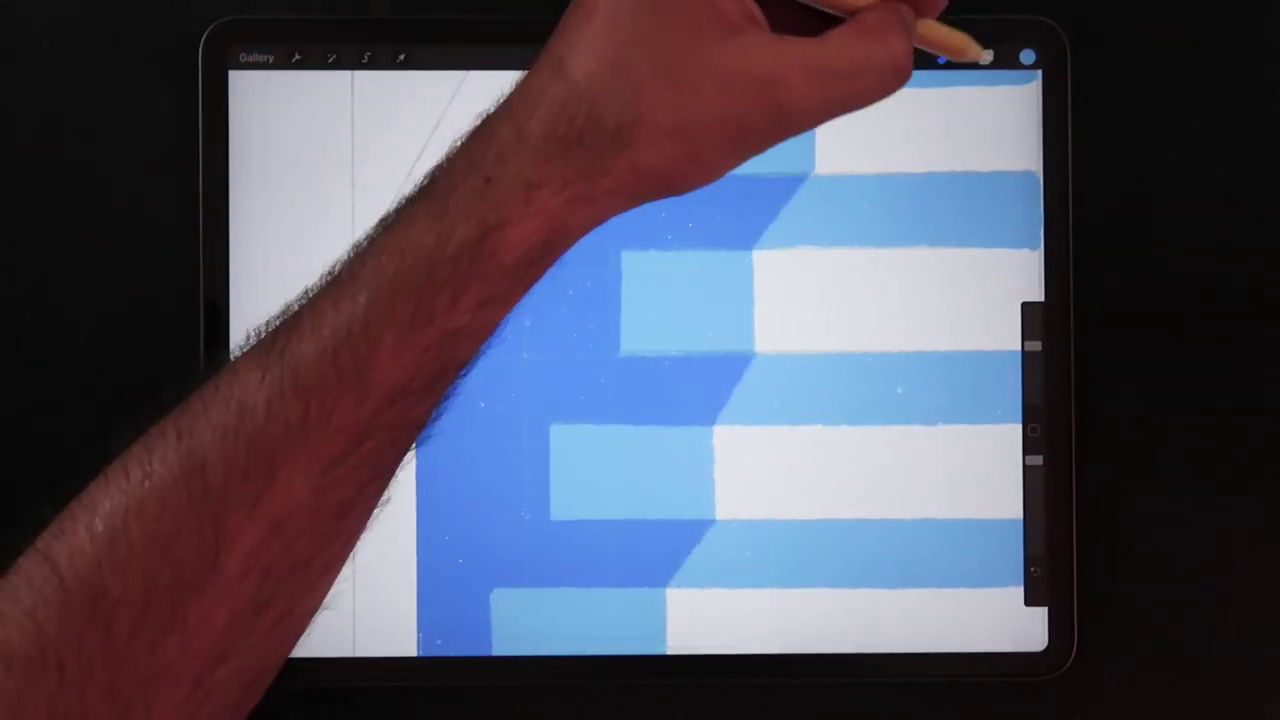
{"action": "left_click", "coordinate": [985, 58]}
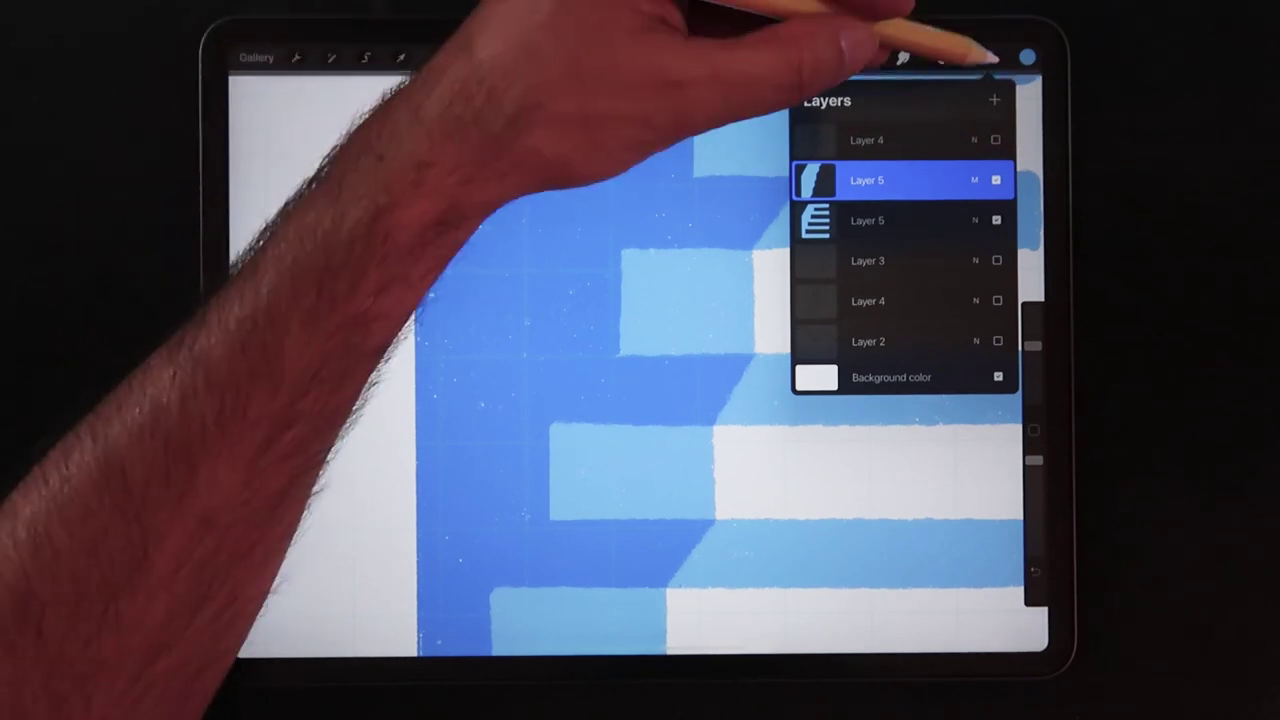
{"action": "left_click", "coordinate": [465, 490]}
{"action": "scroll", "coordinate": [560, 360], "scroll_direction": "down", "scroll_amount": 3}
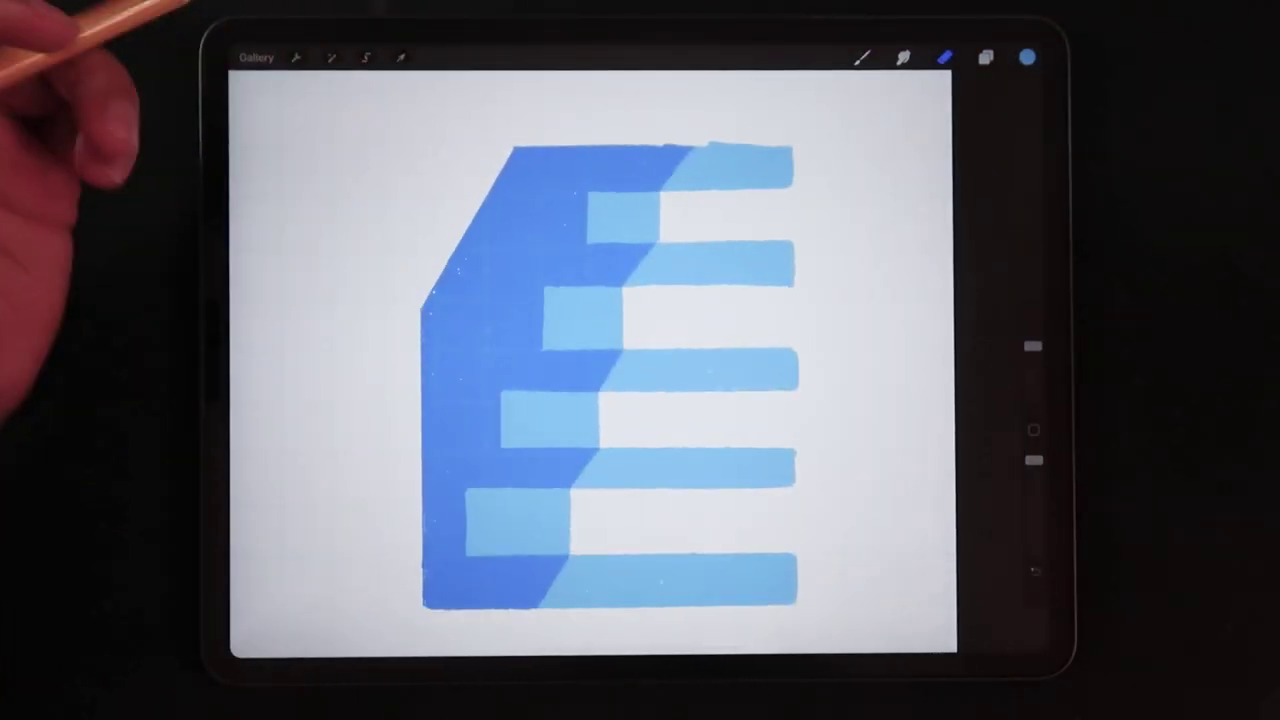
{"action": "scroll", "coordinate": [450, 400], "scroll_direction": "up", "scroll_amount": 5}
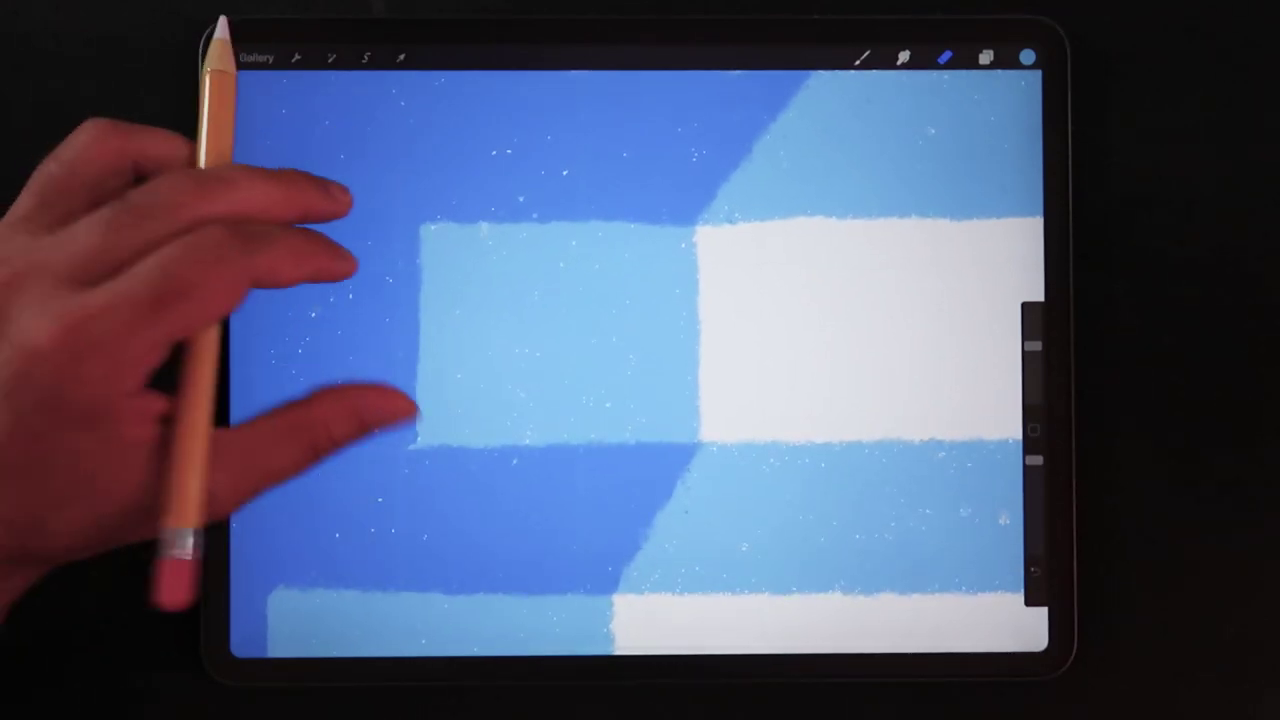
{"action": "scroll", "coordinate": [450, 380], "scroll_direction": "down", "scroll_amount": 5}
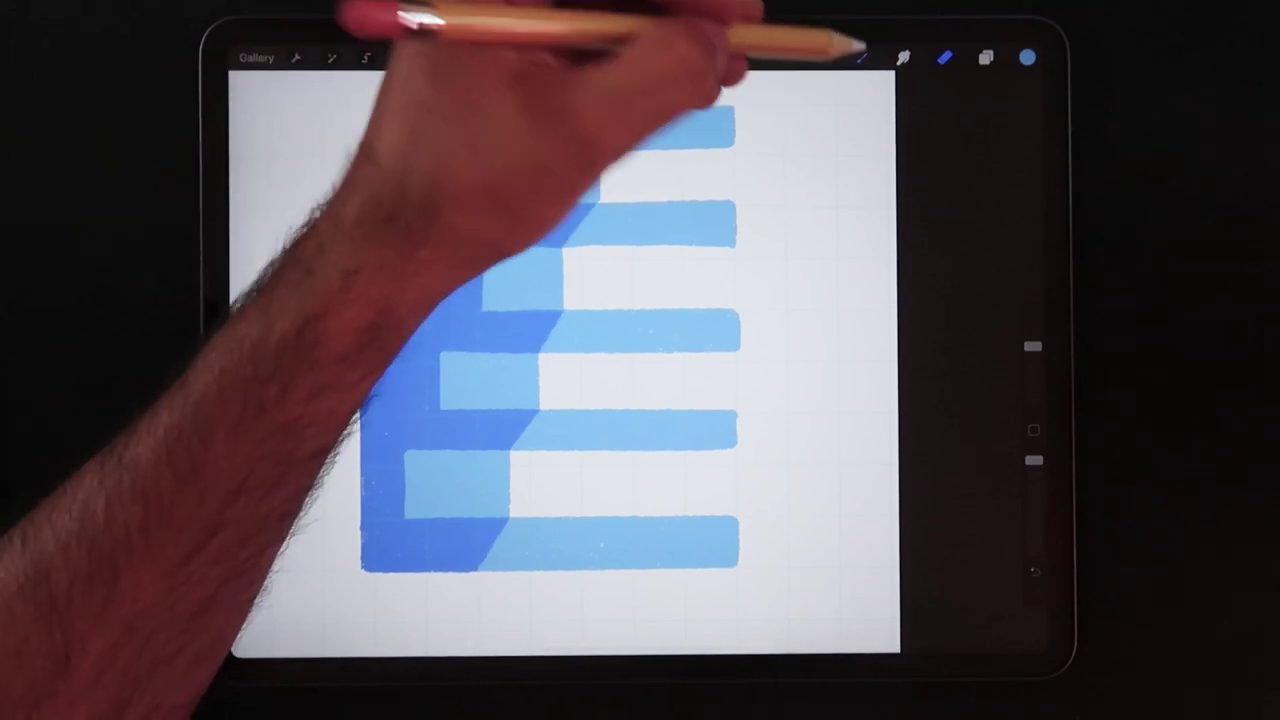
{"action": "left_click", "coordinate": [862, 57]}
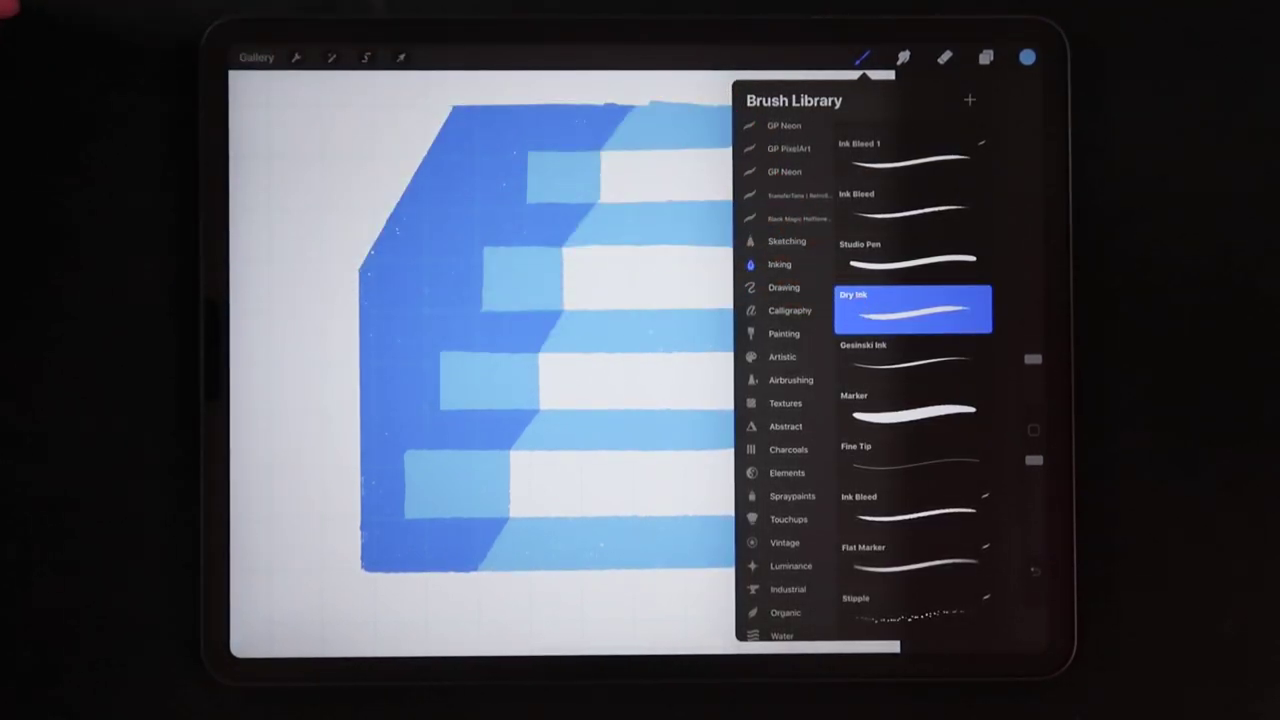
Select the GP Studio Pen brush and close the brush library.
{"action": "left_click_drag", "start_coordinate": [290, 100], "coordinate": [365, 200]}
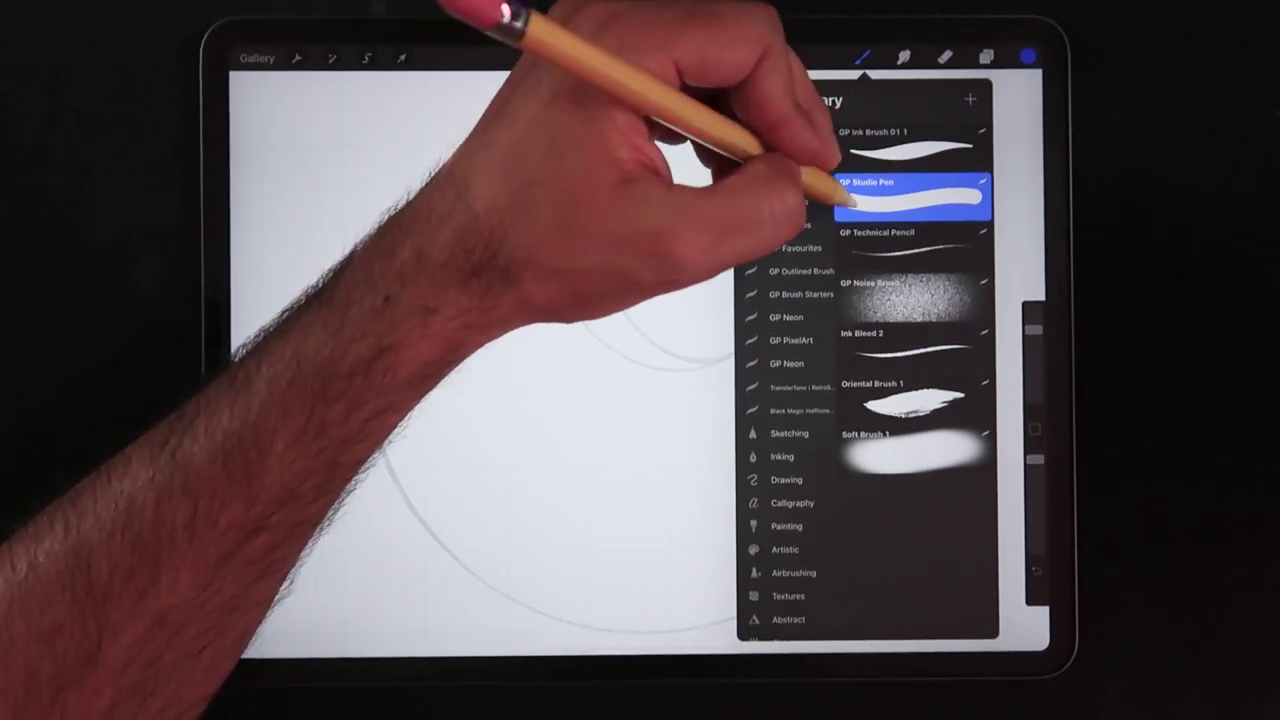
{"action": "left_click", "coordinate": [600, 200]}
{"action": "mouse_move", "coordinate": [885, 385]}
{"action": "left_mouse_down"}
{"action": "mouse_move", "coordinate": [870, 495]}
{"action": "mouse_move", "coordinate": [540, 250]}
{"action": "mouse_move", "coordinate": [340, 360]}
{"action": "left_mouse_up"}
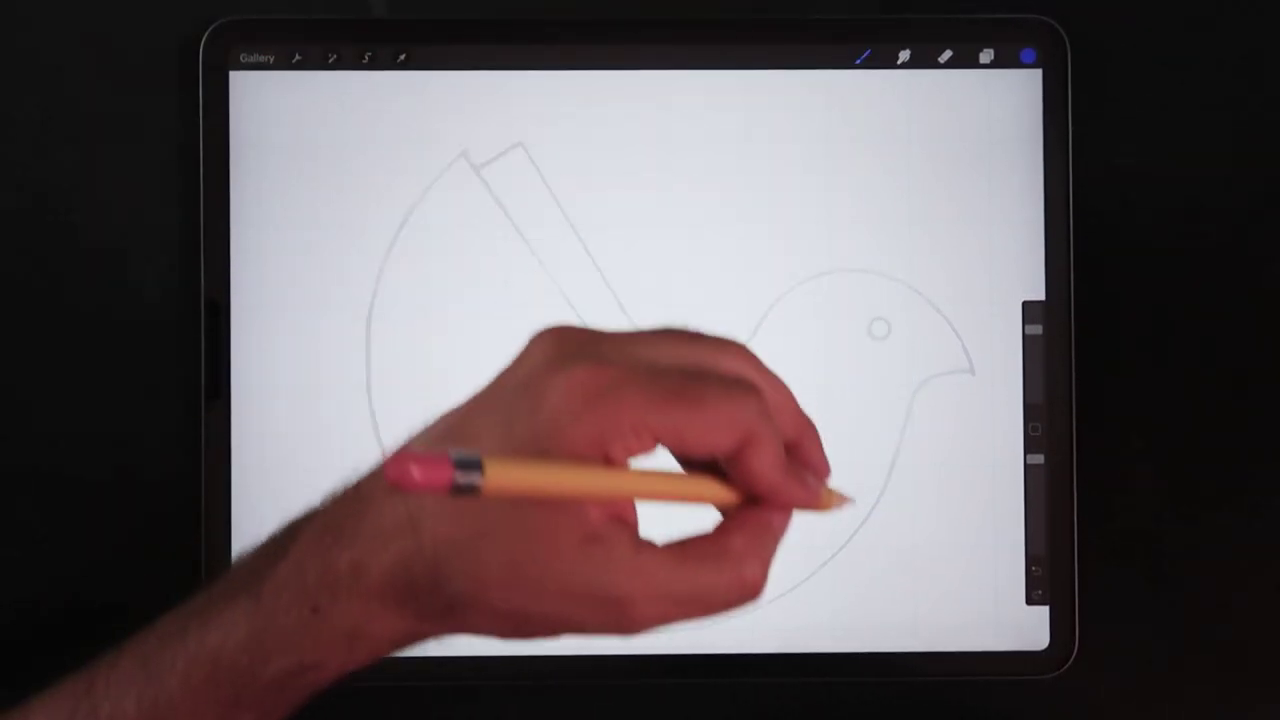
Draw a thick test scribble with a blob over the bird, then undo both.
{"action": "left_click_drag", "start_coordinate": [722, 205], "coordinate": [850, 535]}
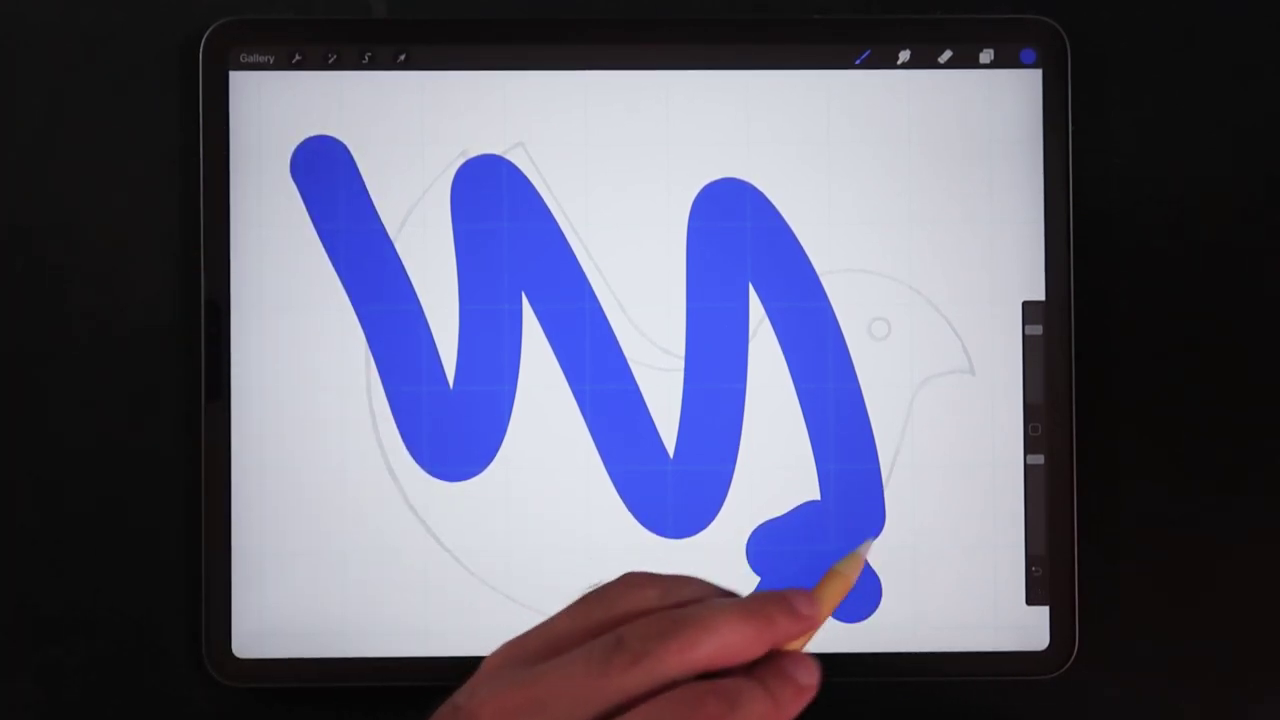
{"action": "left_click_drag", "start_coordinate": [845, 575], "coordinate": [765, 625]}
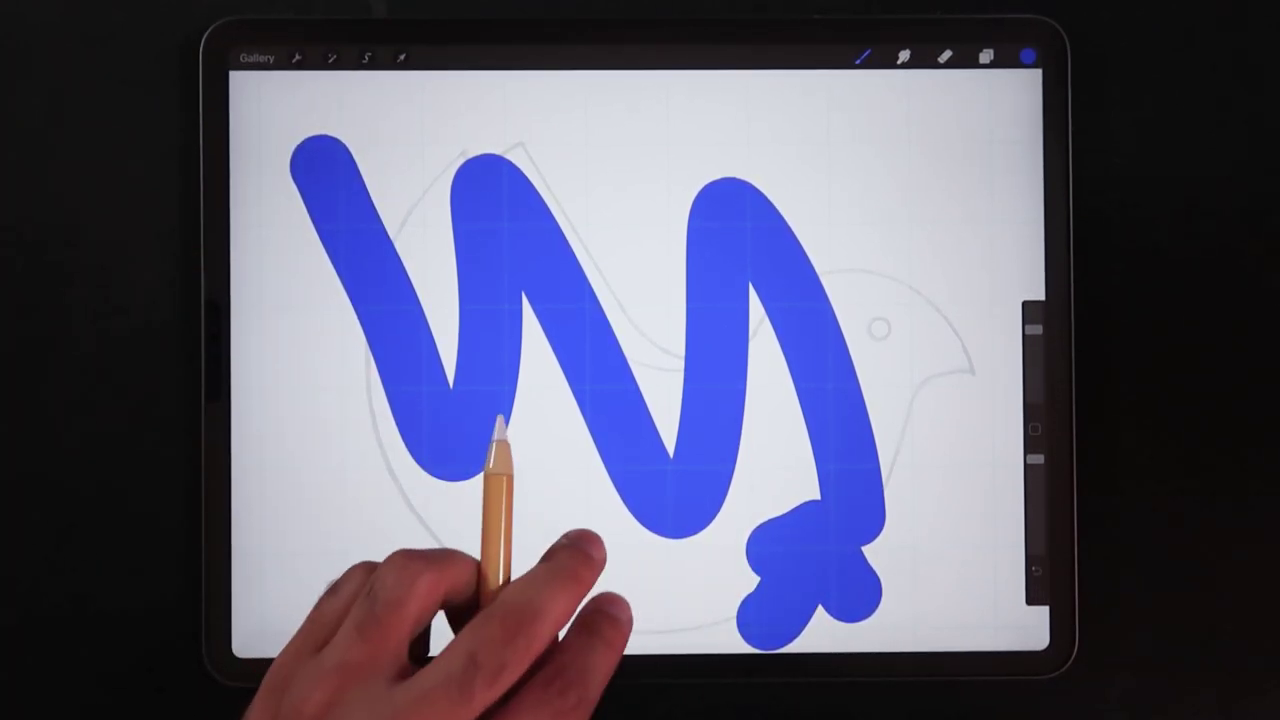
{"action": "key", "text": "ctrl+z"}
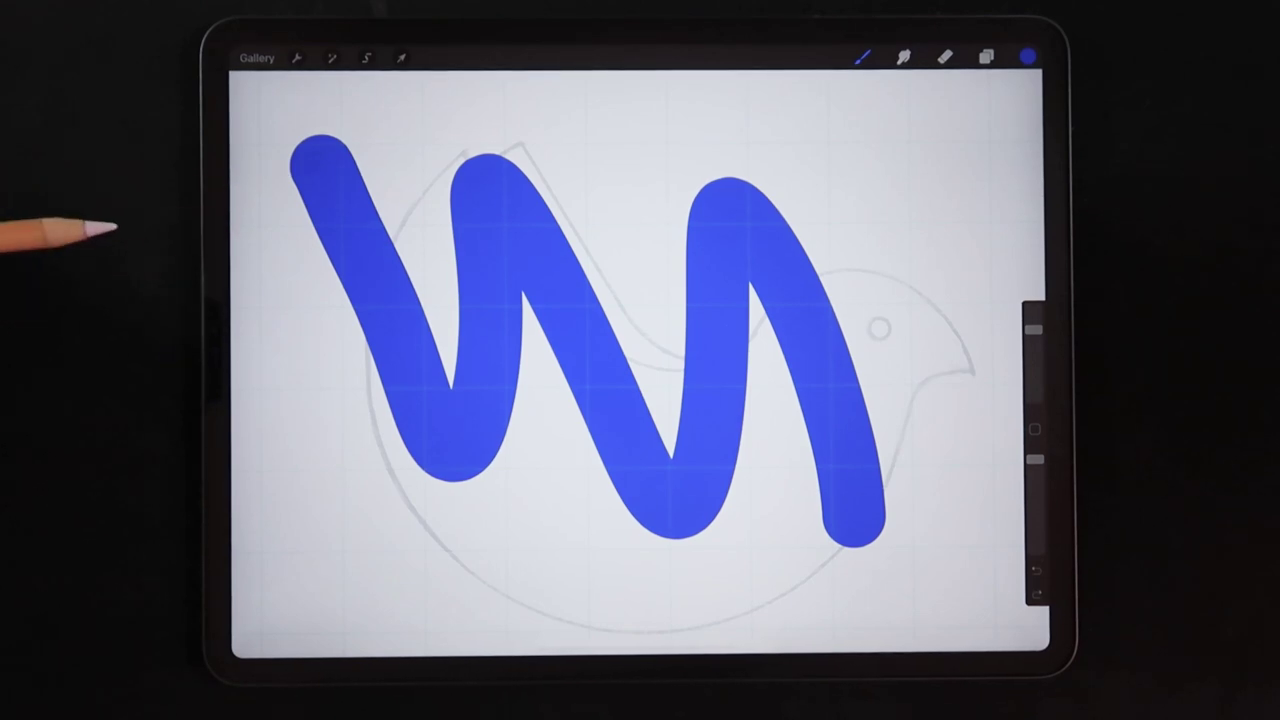
{"action": "key", "text": "ctrl+z"}
Test GP Studio Pen with a pressure-varying zigzag, then undo it.
{"action": "left_click", "coordinate": [862, 57]}
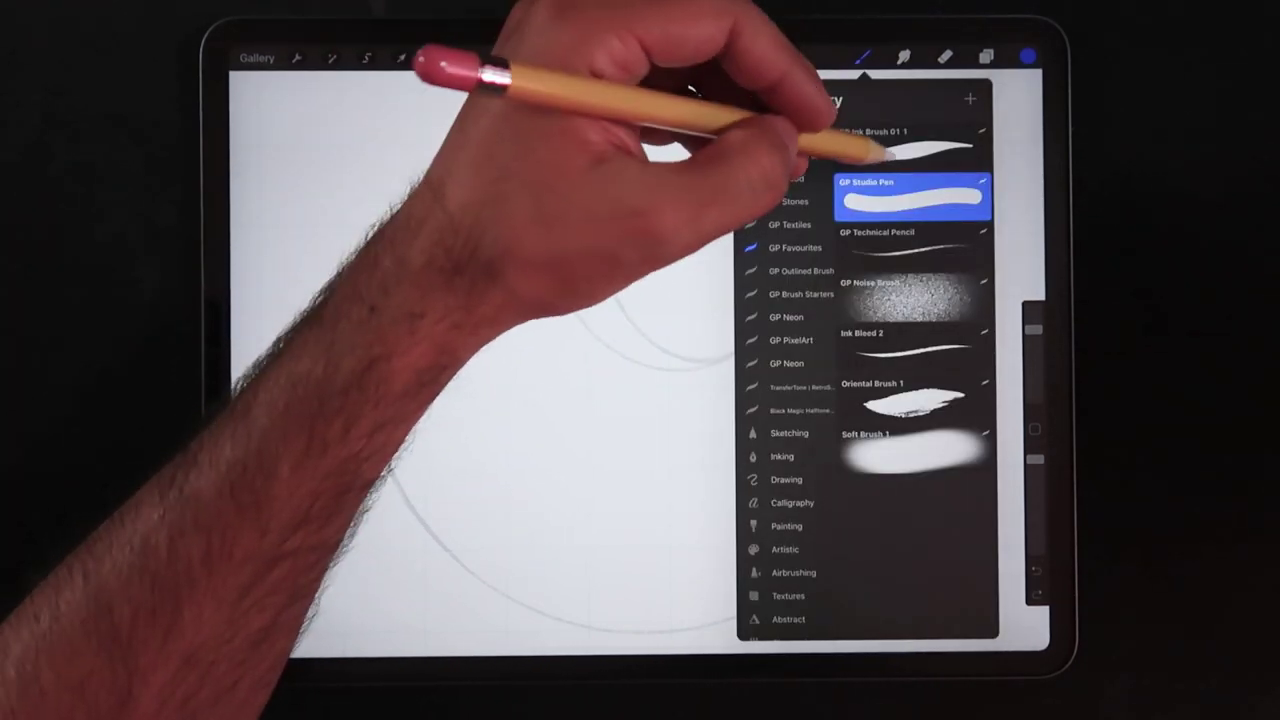
{"action": "left_click", "coordinate": [912, 140]}
{"action": "left_click", "coordinate": [600, 400]}
{"action": "mouse_move", "coordinate": [855, 175]}
{"action": "left_mouse_down"}
{"action": "mouse_move", "coordinate": [925, 430]}
{"action": "mouse_move", "coordinate": [750, 160]}
{"action": "mouse_move", "coordinate": [335, 565]}
{"action": "mouse_move", "coordinate": [278, 305]}
{"action": "left_mouse_up"}
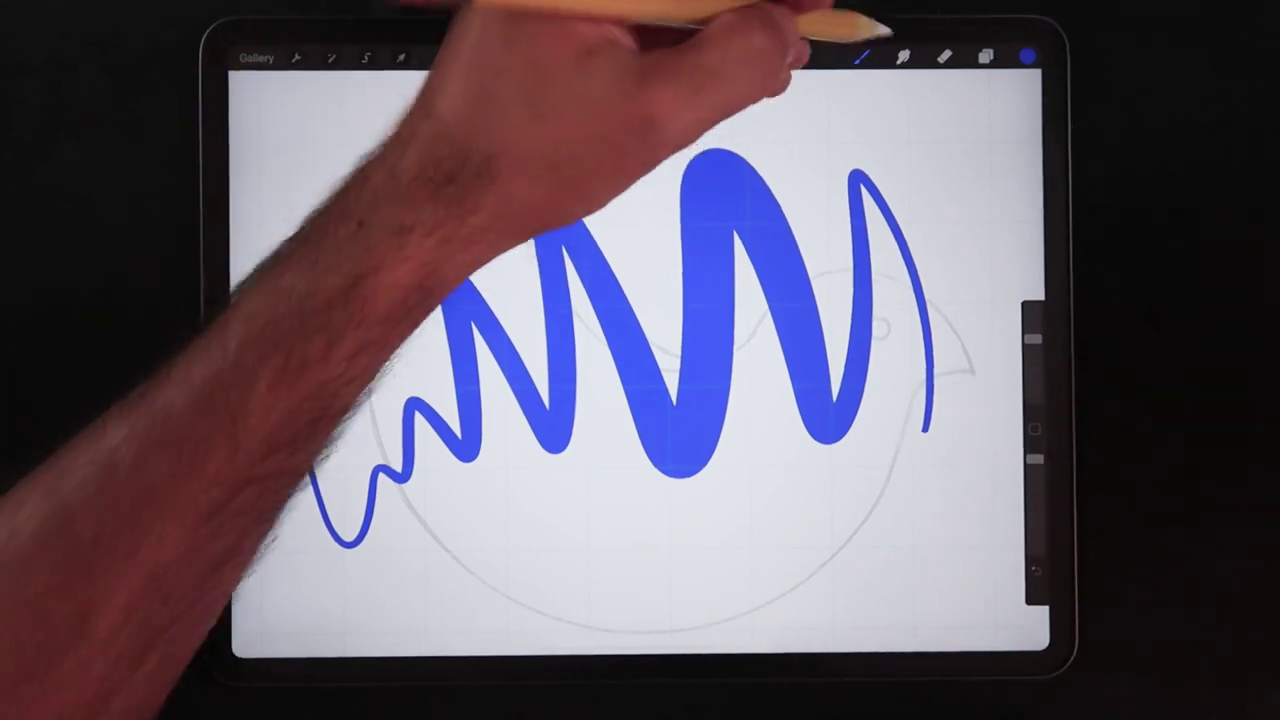
{"action": "left_click", "coordinate": [862, 57]}
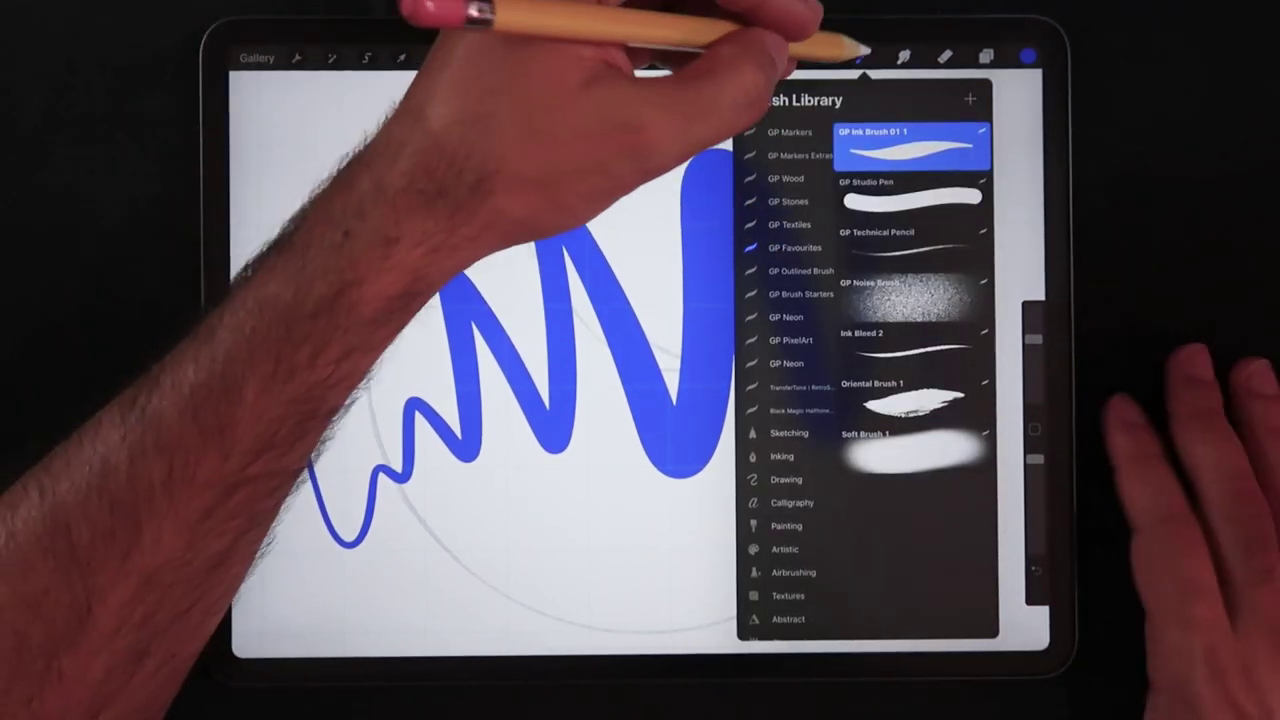
{"action": "left_click", "coordinate": [500, 300]}
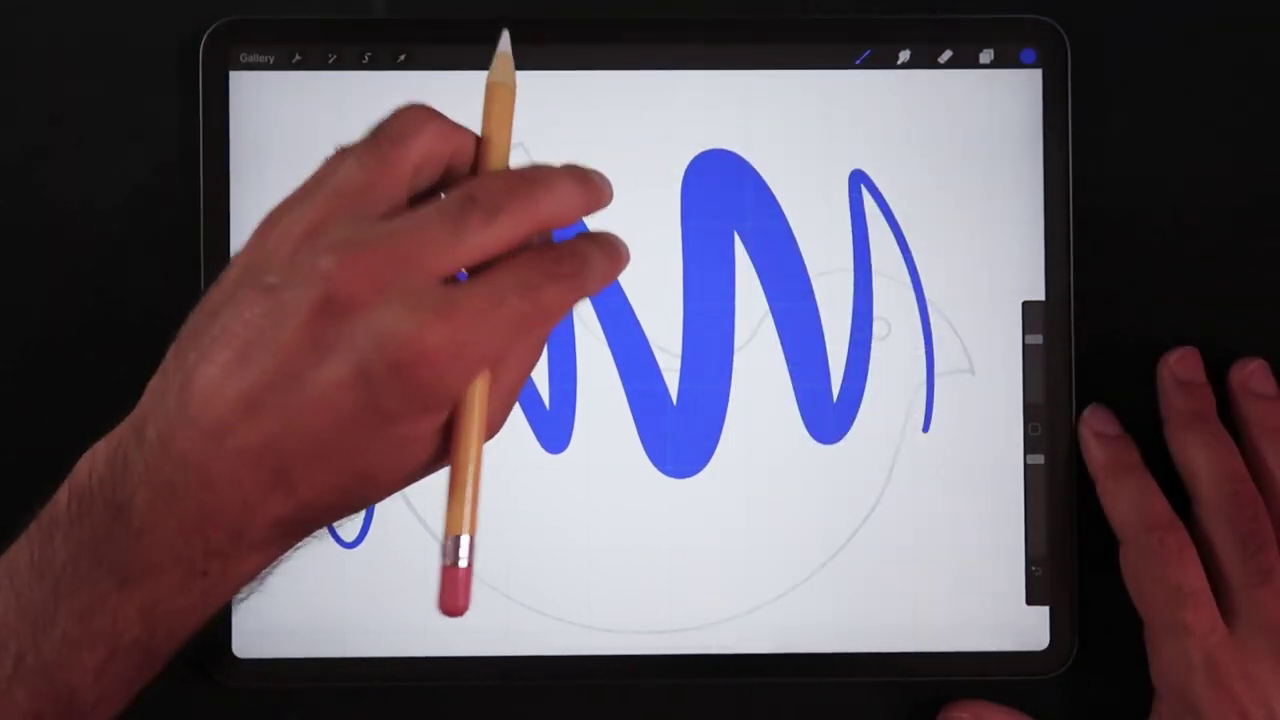
{"action": "left_click_drag", "start_coordinate": [700, 300], "coordinate": [450, 400]}
Switch to GP Ink Brush 01 1 and trace the bird's body arc and wing edge.
{"action": "left_click", "coordinate": [862, 57]}
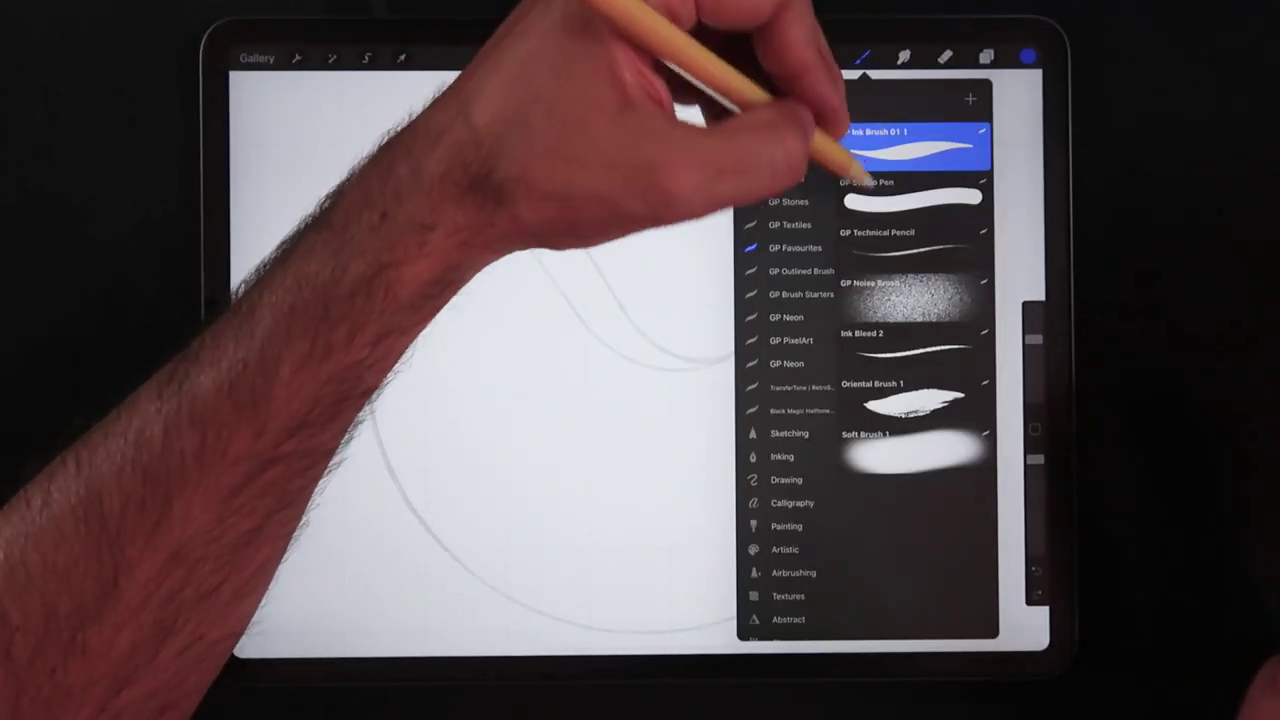
{"action": "left_click", "coordinate": [880, 165]}
{"action": "left_click", "coordinate": [500, 350]}
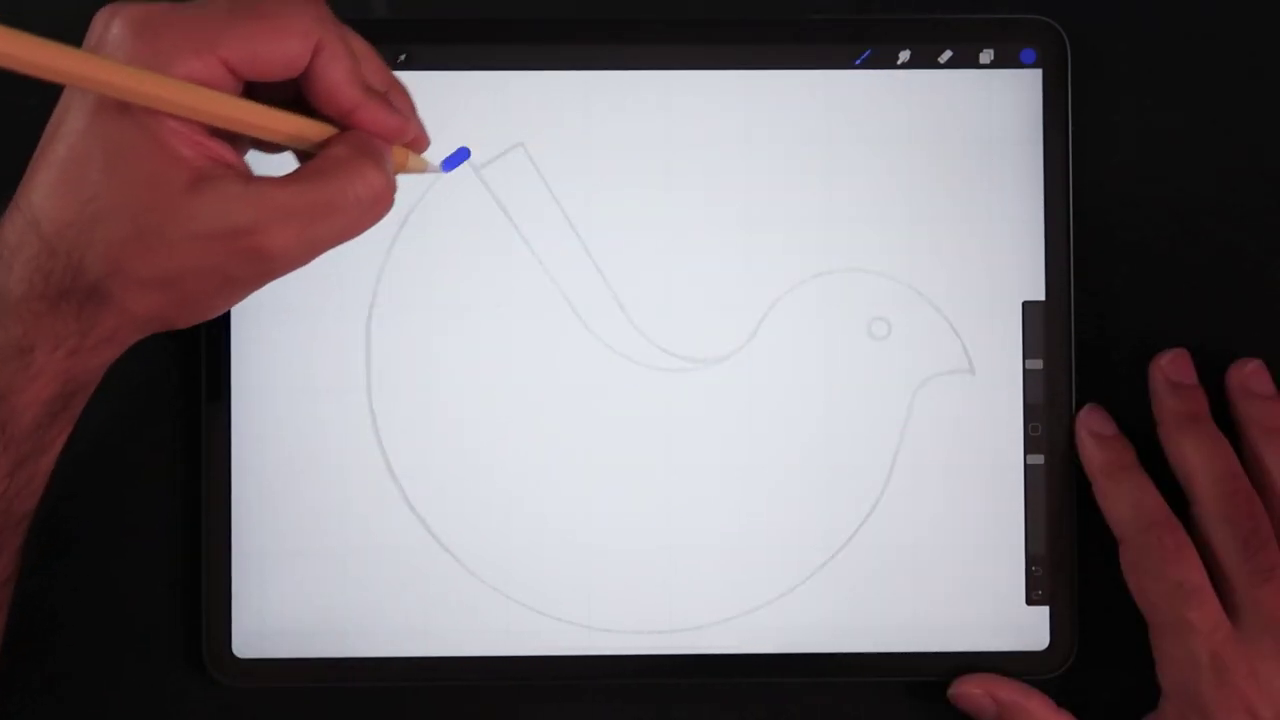
{"action": "mouse_move", "coordinate": [465, 155]}
{"action": "left_mouse_down"}
{"action": "mouse_move", "coordinate": [360, 420]}
{"action": "mouse_move", "coordinate": [530, 600]}
{"action": "mouse_move", "coordinate": [800, 430]}
{"action": "left_mouse_up"}
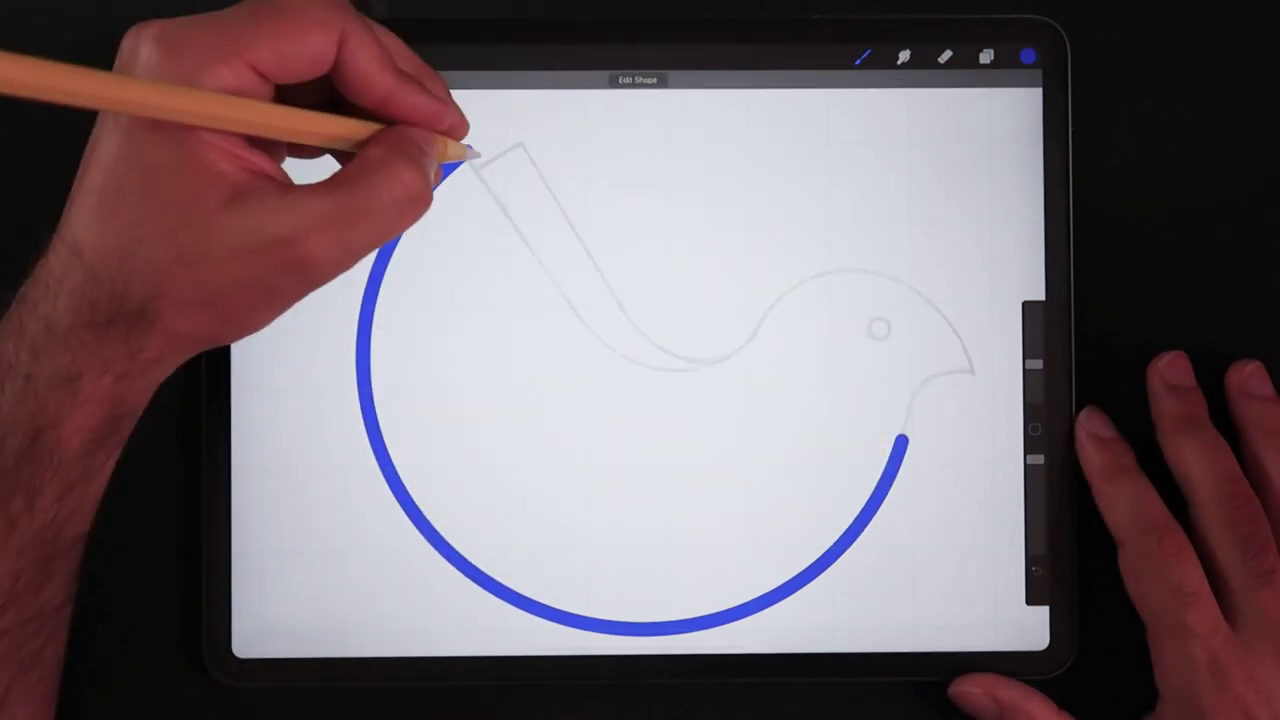
{"action": "mouse_move", "coordinate": [465, 152]}
{"action": "left_mouse_down"}
{"action": "mouse_move", "coordinate": [585, 330]}
{"action": "mouse_move", "coordinate": [745, 330]}
{"action": "mouse_move", "coordinate": [790, 345]}
{"action": "left_mouse_up"}
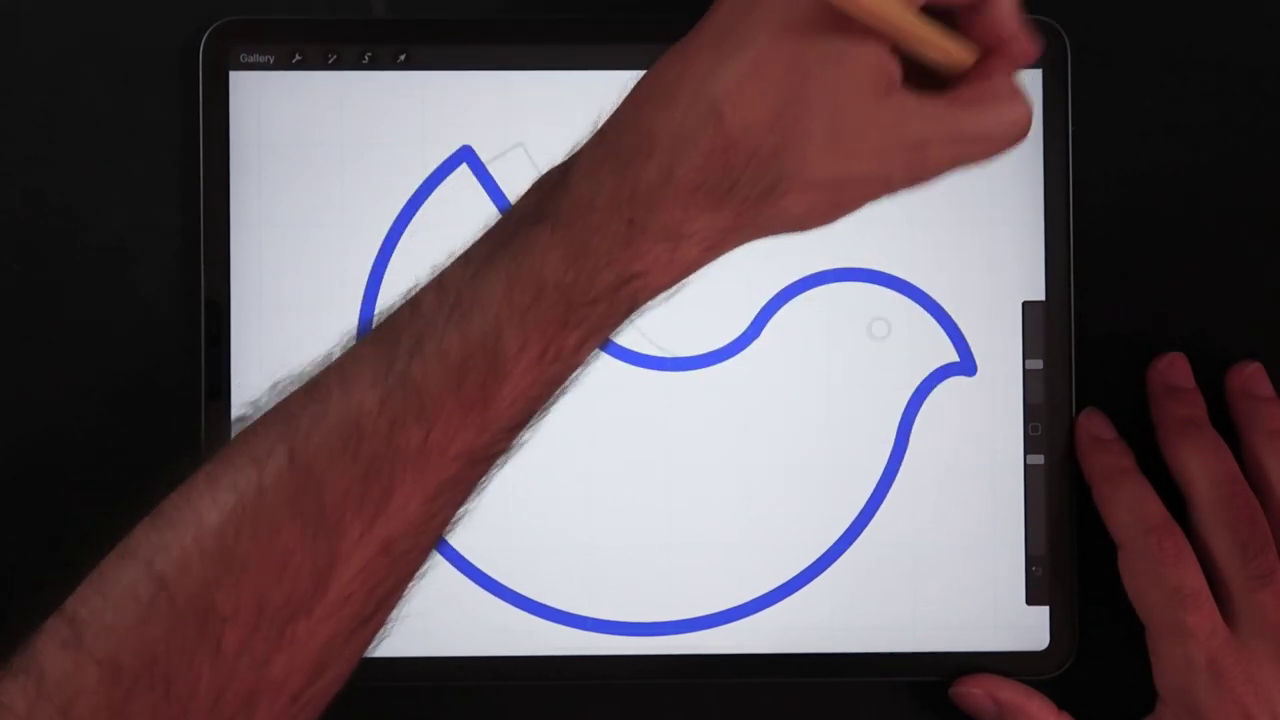
Fill the outline blue, undo the fill, and redraw the straight wing-edge line.
{"action": "left_click", "coordinate": [686, 457]}
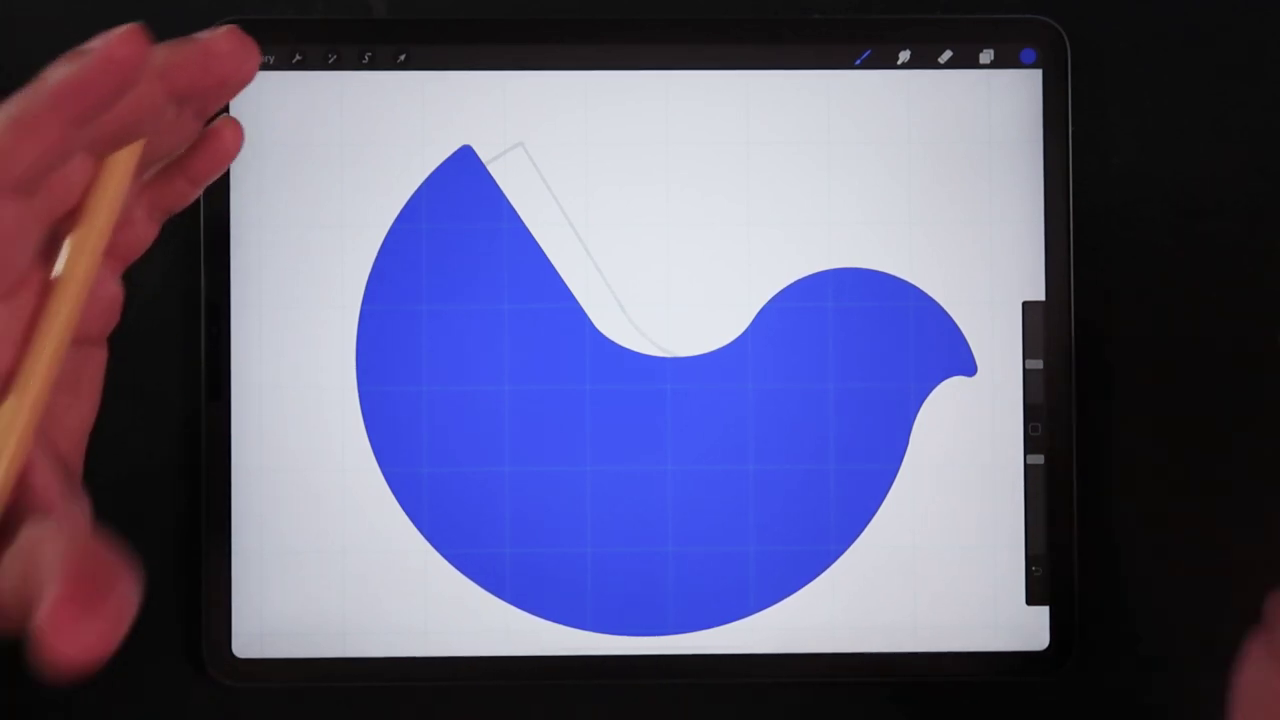
{"action": "key", "text": "ctrl+z"}
{"action": "key", "text": "ctrl+z"}
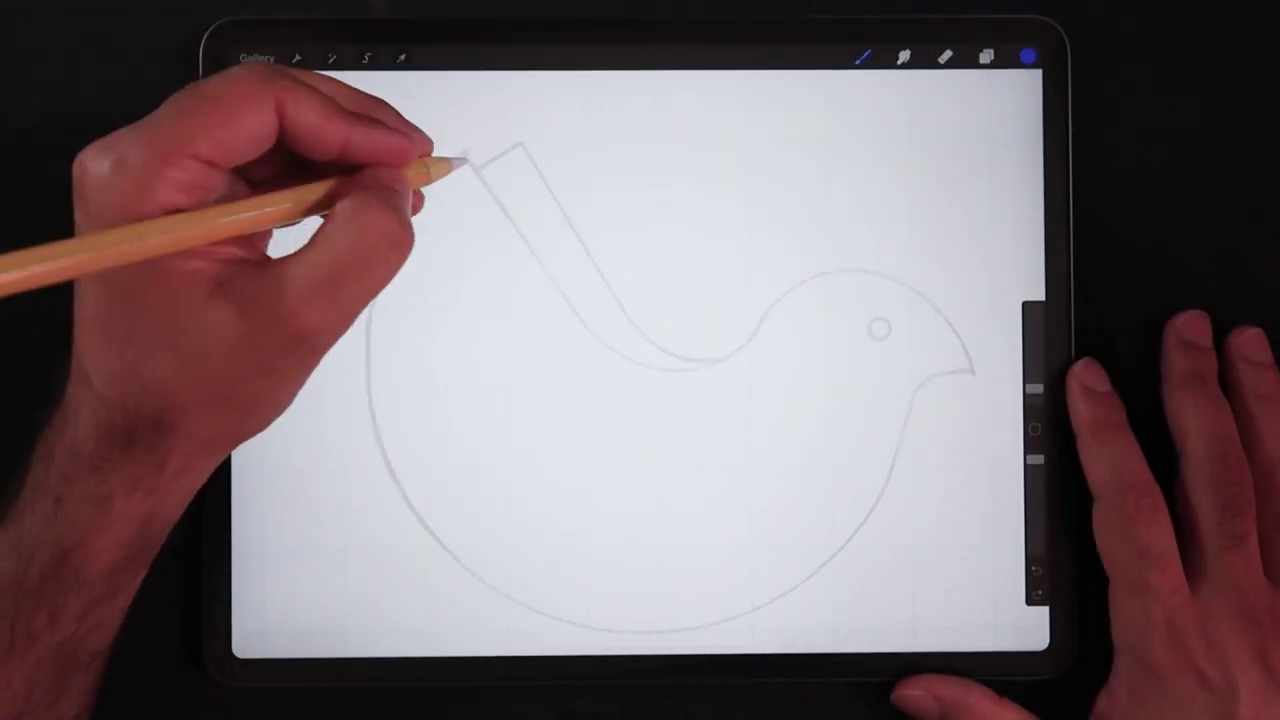
{"action": "mouse_move", "coordinate": [463, 152]}
{"action": "left_mouse_down"}
{"action": "mouse_move", "coordinate": [632, 382]}
{"action": "mouse_move", "coordinate": [565, 305]}
{"action": "mouse_move", "coordinate": [735, 345]}
{"action": "left_mouse_up"}
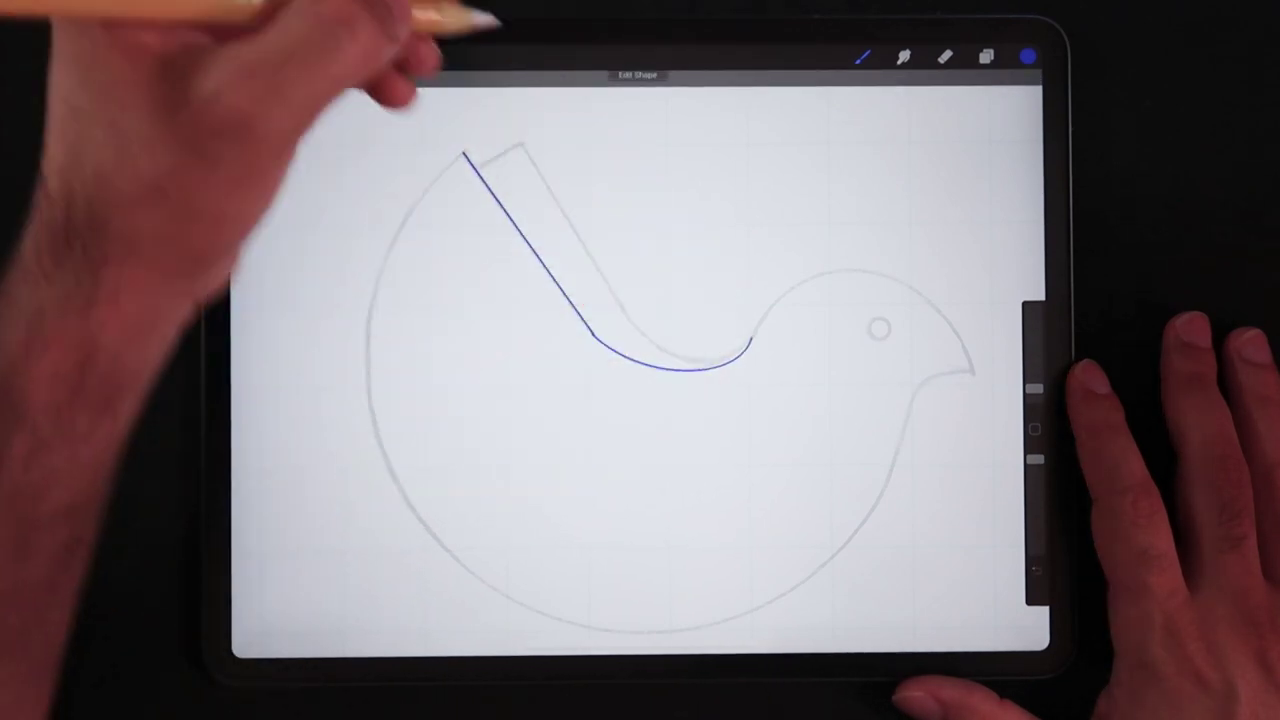
Turn the neck line into an arc bent to match the sketched neck curve.
{"action": "left_click", "coordinate": [638, 78]}
{"action": "left_click_drag", "start_coordinate": [640, 355], "coordinate": [585, 322]}
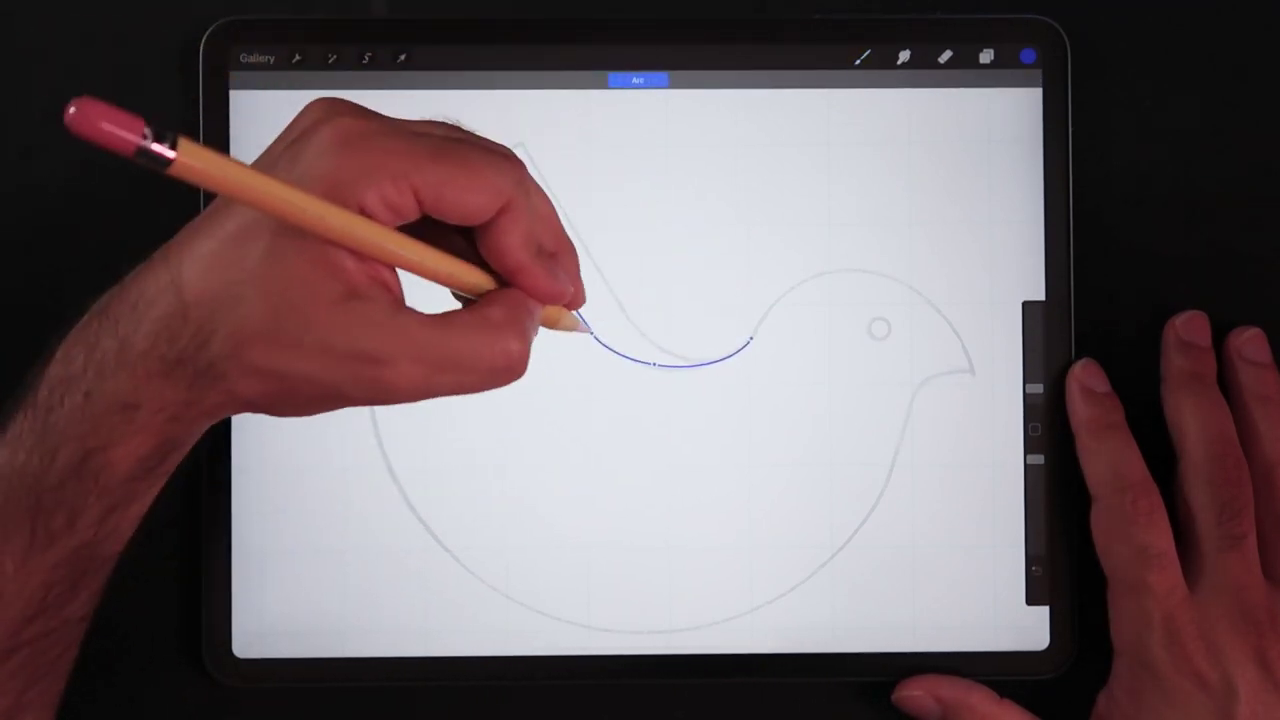
{"action": "left_click", "coordinate": [748, 360]}
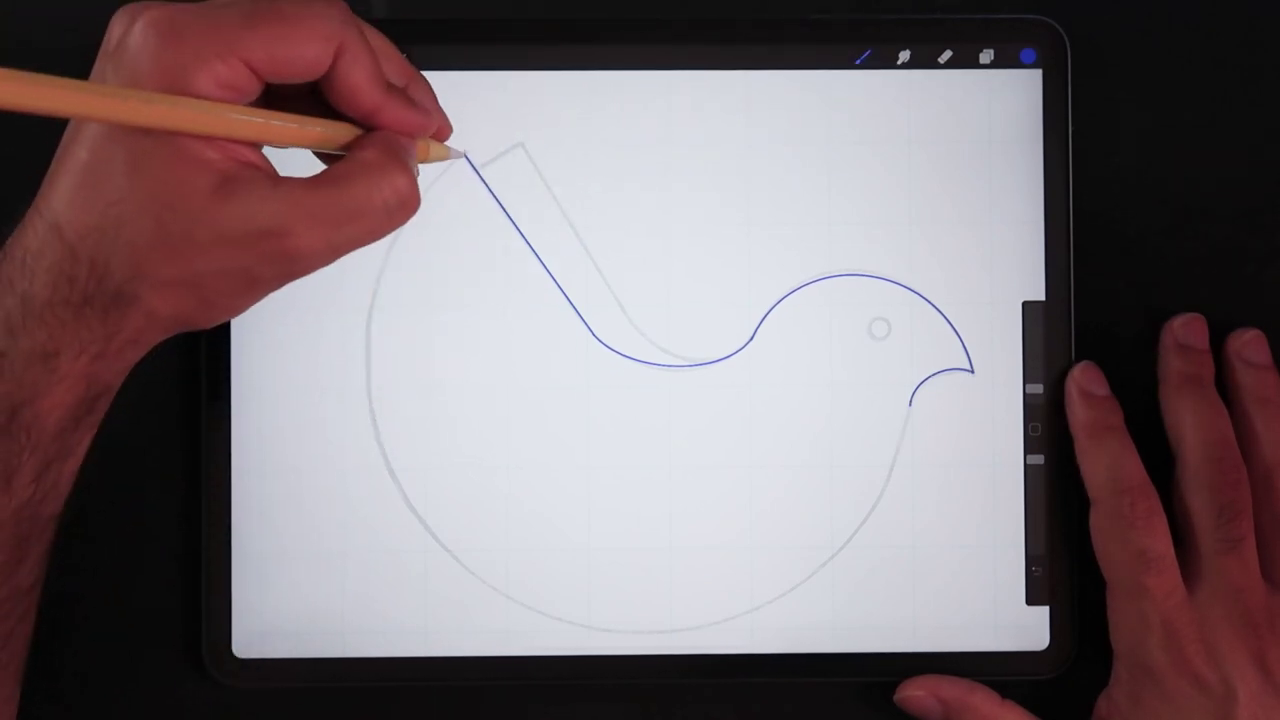
Trace the bird's round body outline, adjust the curve, and check the Layers panel.
{"action": "left_click_drag", "start_coordinate": [463, 155], "coordinate": [860, 480]}
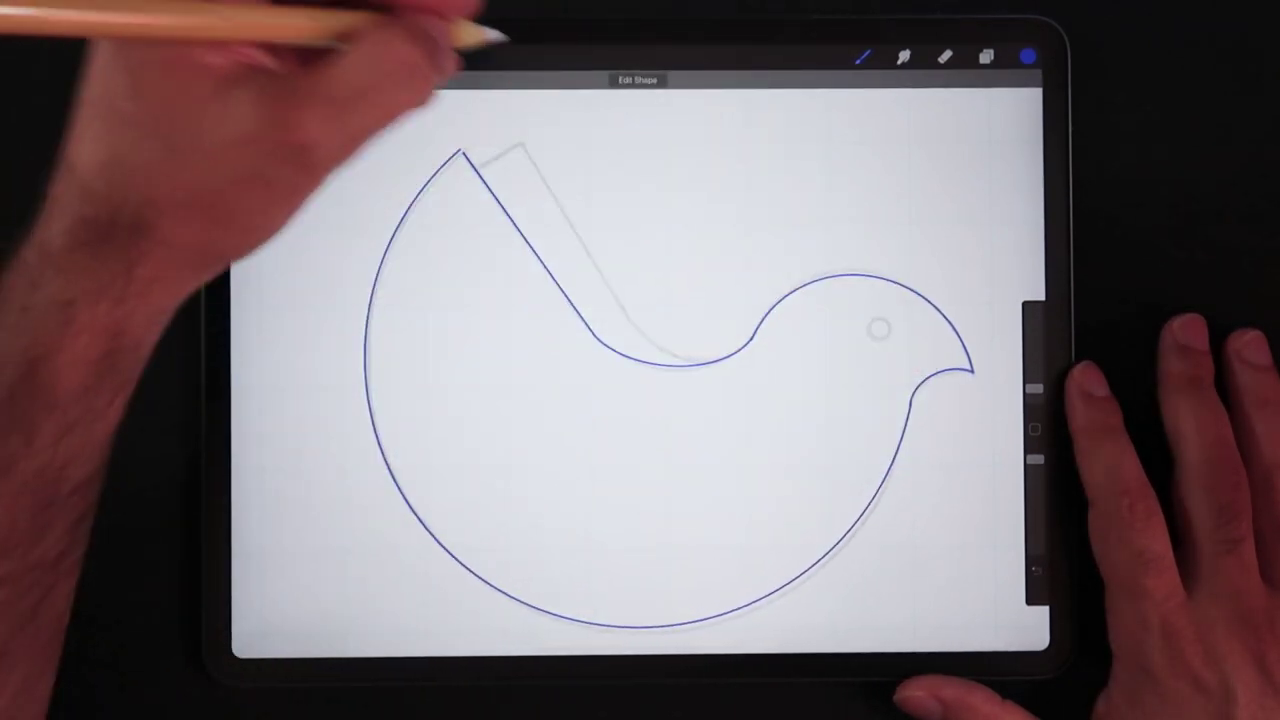
{"action": "left_click", "coordinate": [637, 76]}
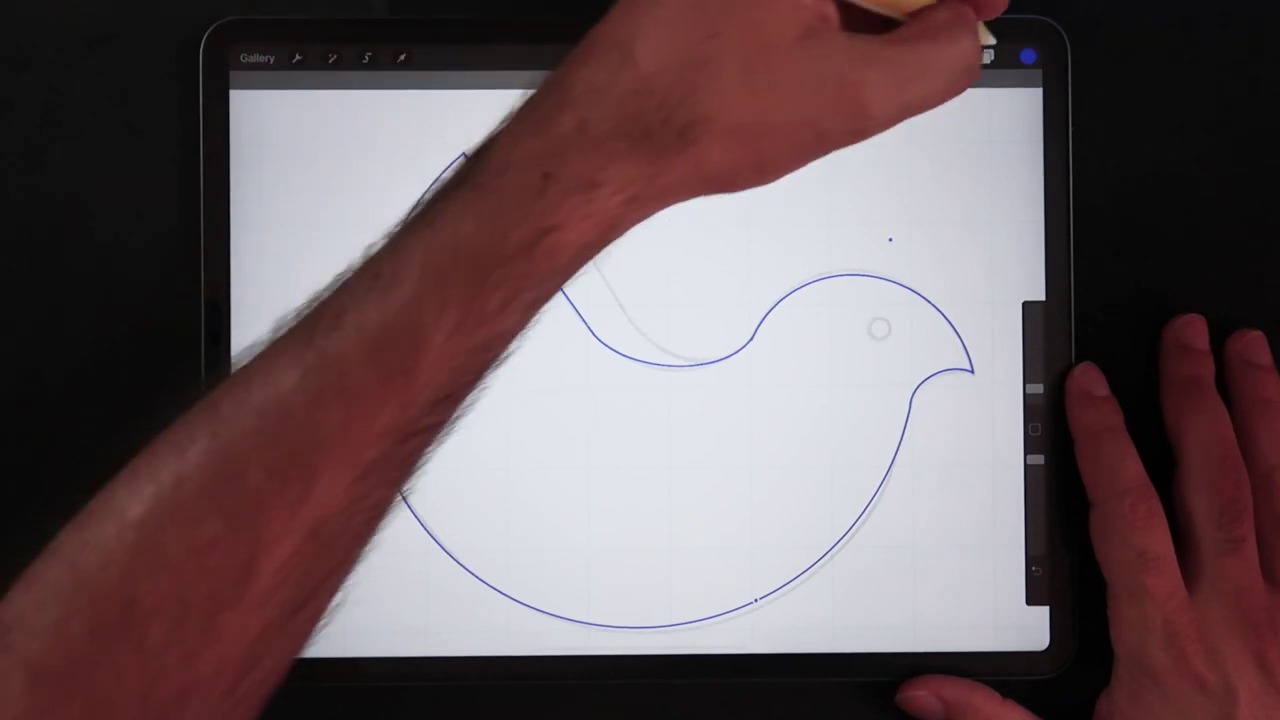
{"action": "left_click", "coordinate": [987, 57]}
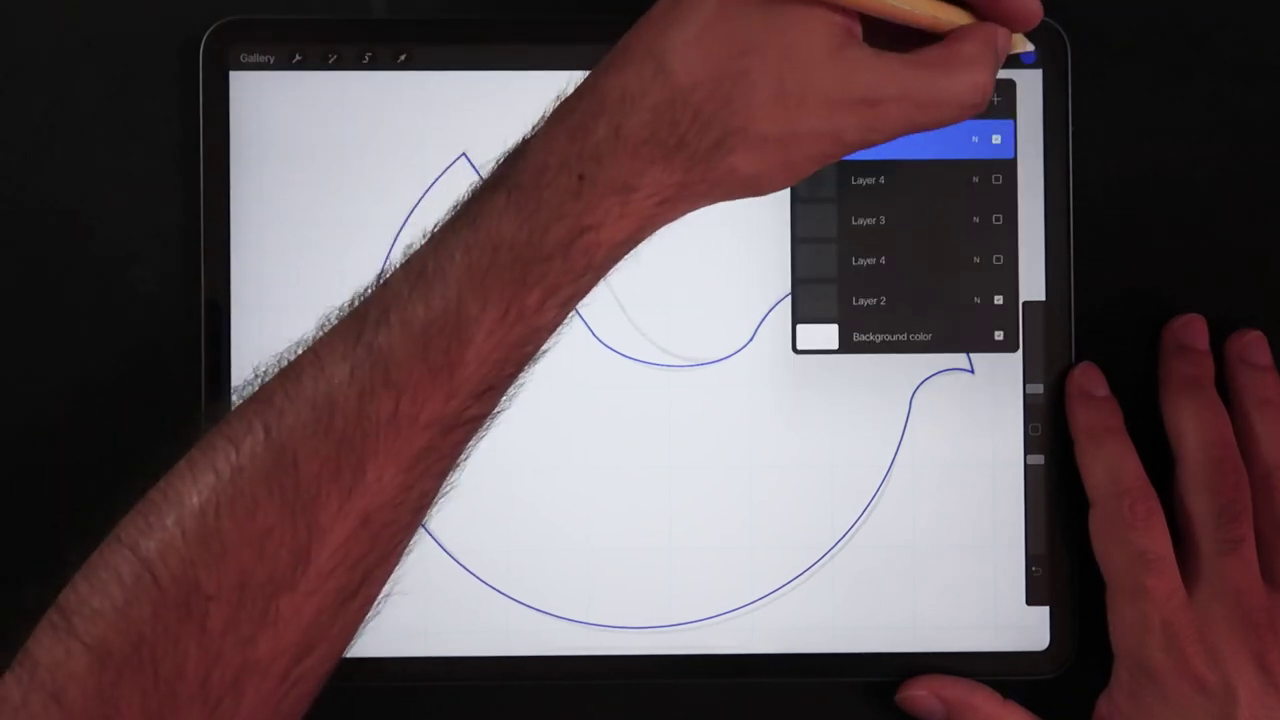
{"action": "left_click", "coordinate": [987, 57]}
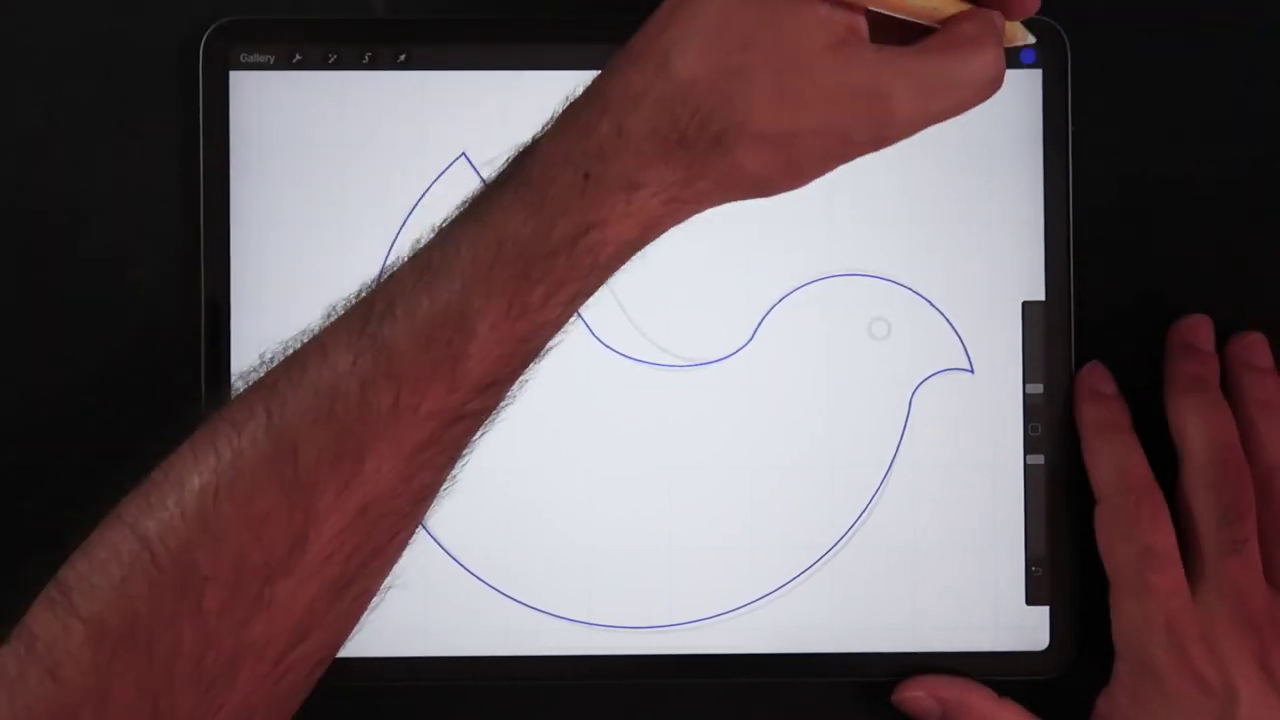
{"action": "left_click", "coordinate": [1028, 57]}
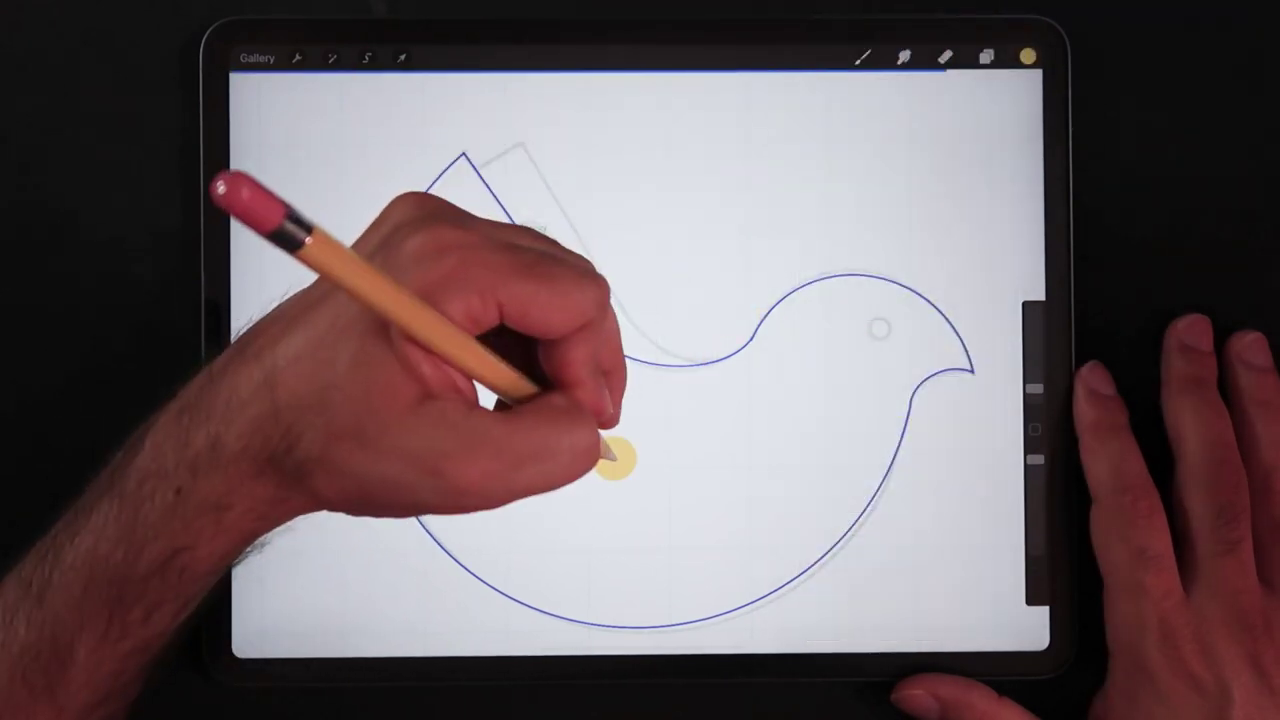
Choose a yellow swatch from the Palettes to fill the bird shape.
{"action": "left_click", "coordinate": [610, 460]}
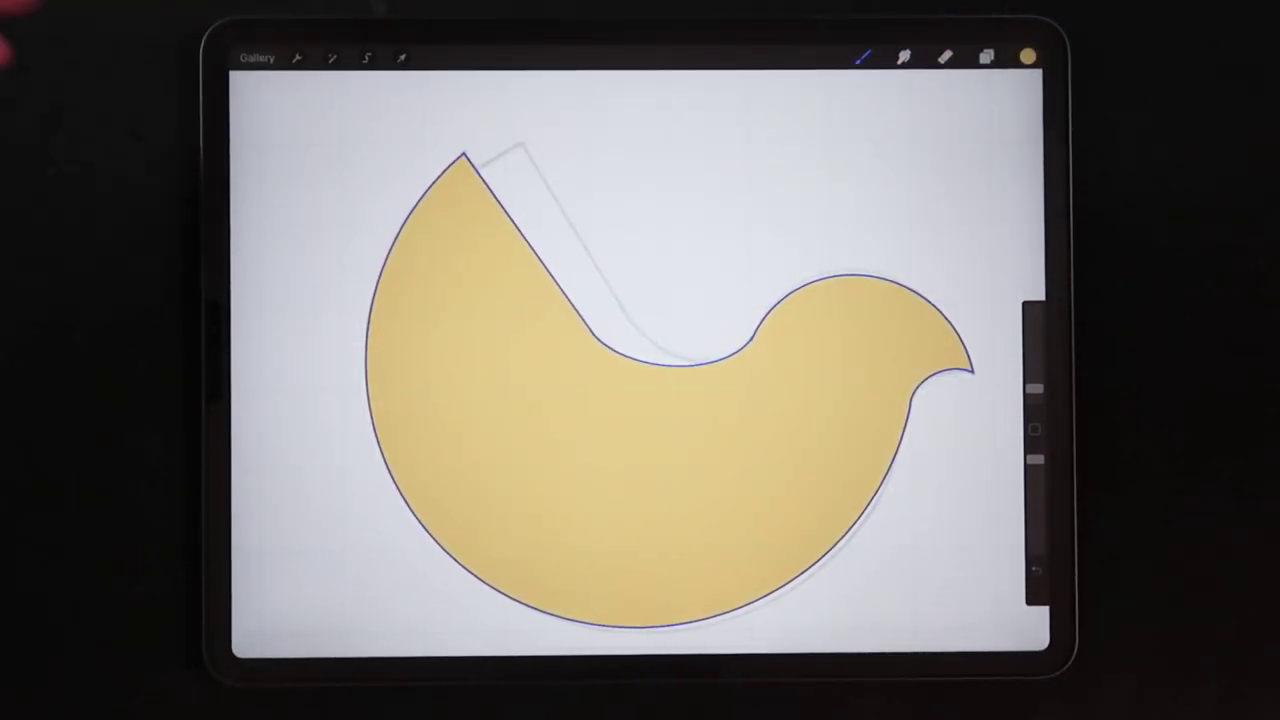
{"action": "scroll", "coordinate": [330, 300], "scroll_direction": "up", "scroll_amount": 3}
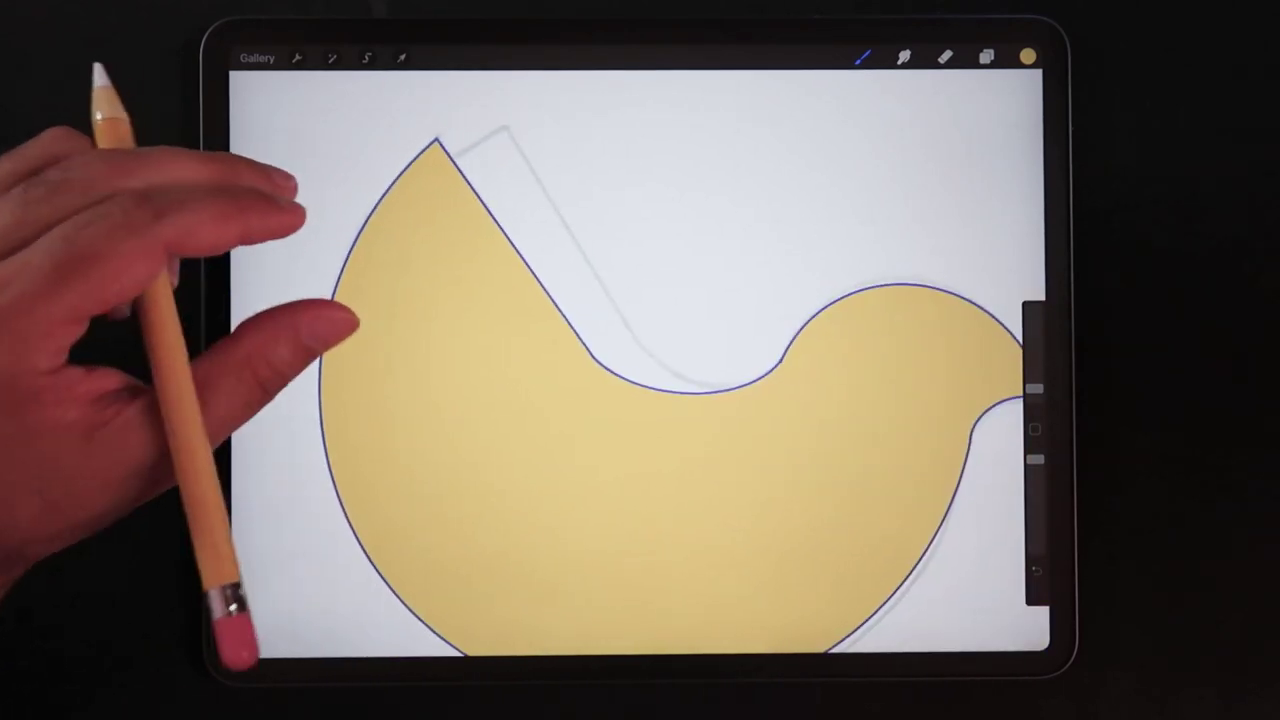
{"action": "scroll", "coordinate": [330, 350], "scroll_direction": "down", "scroll_amount": 3}
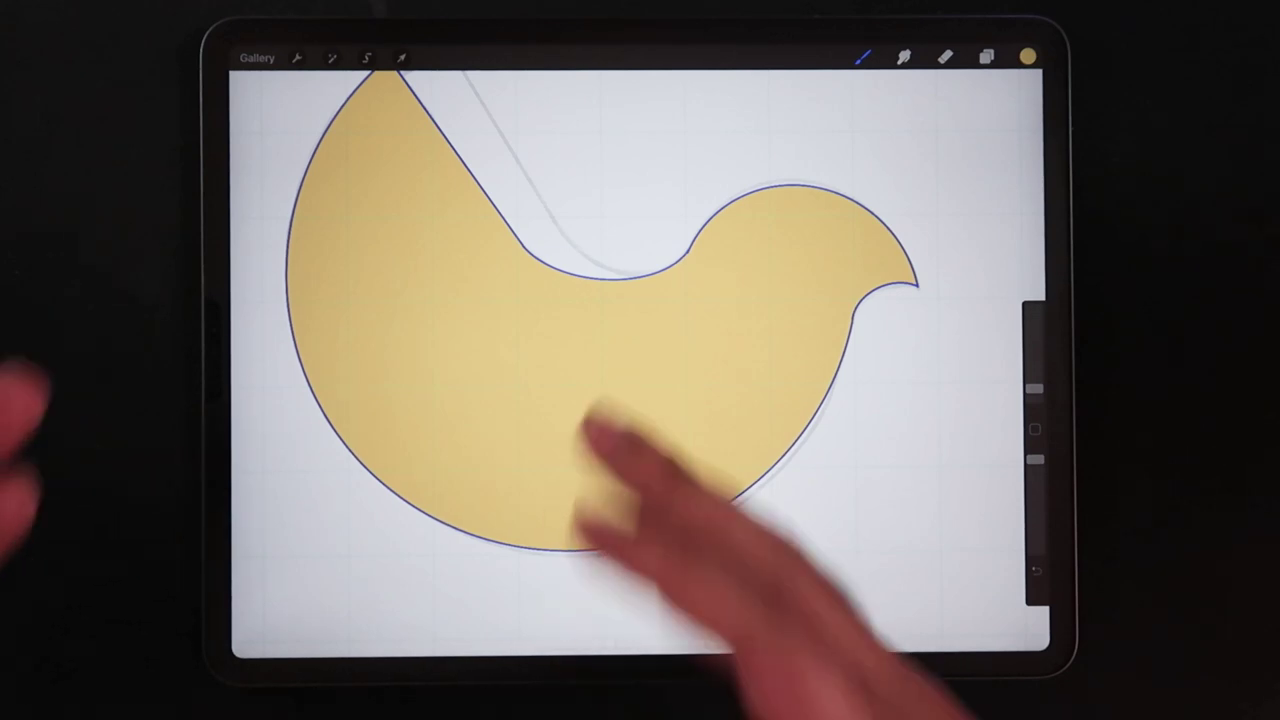
{"action": "scroll", "coordinate": [400, 350], "scroll_direction": "down", "scroll_amount": 3}
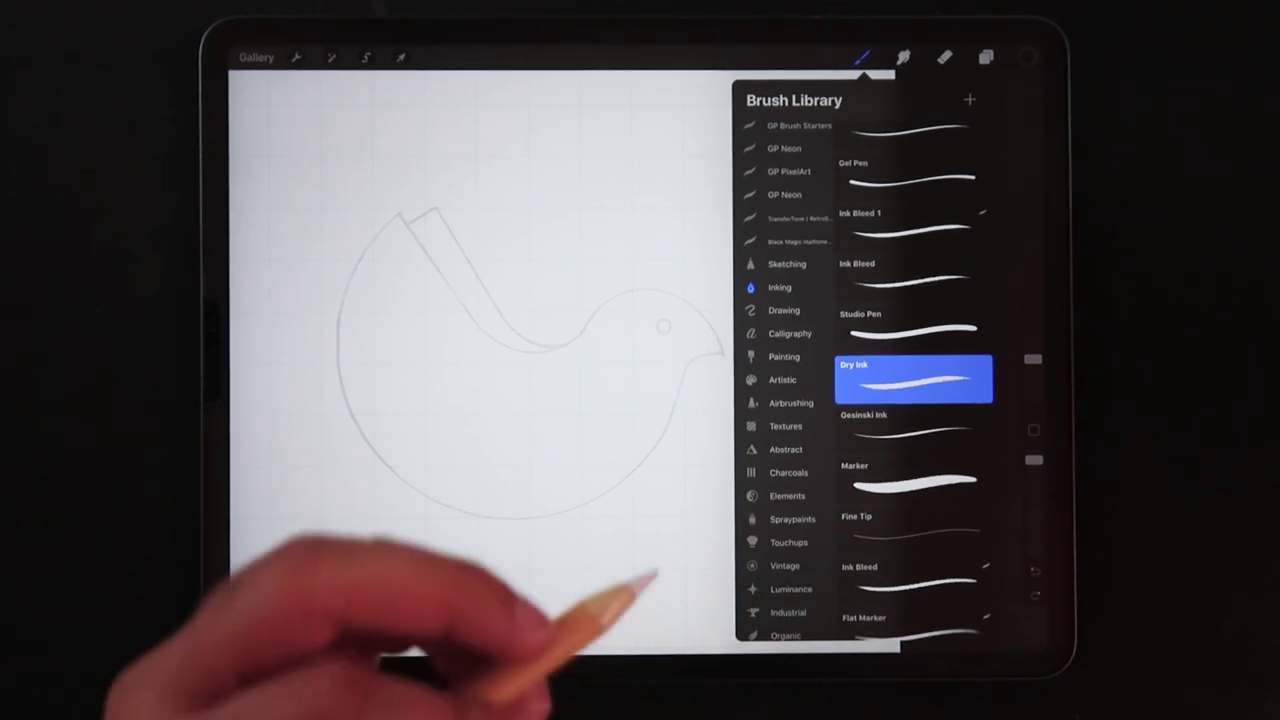
Pick the Sketching 6B Pencil and draw a bold zigzag test stroke near the bottom.
{"action": "left_click", "coordinate": [786, 264]}
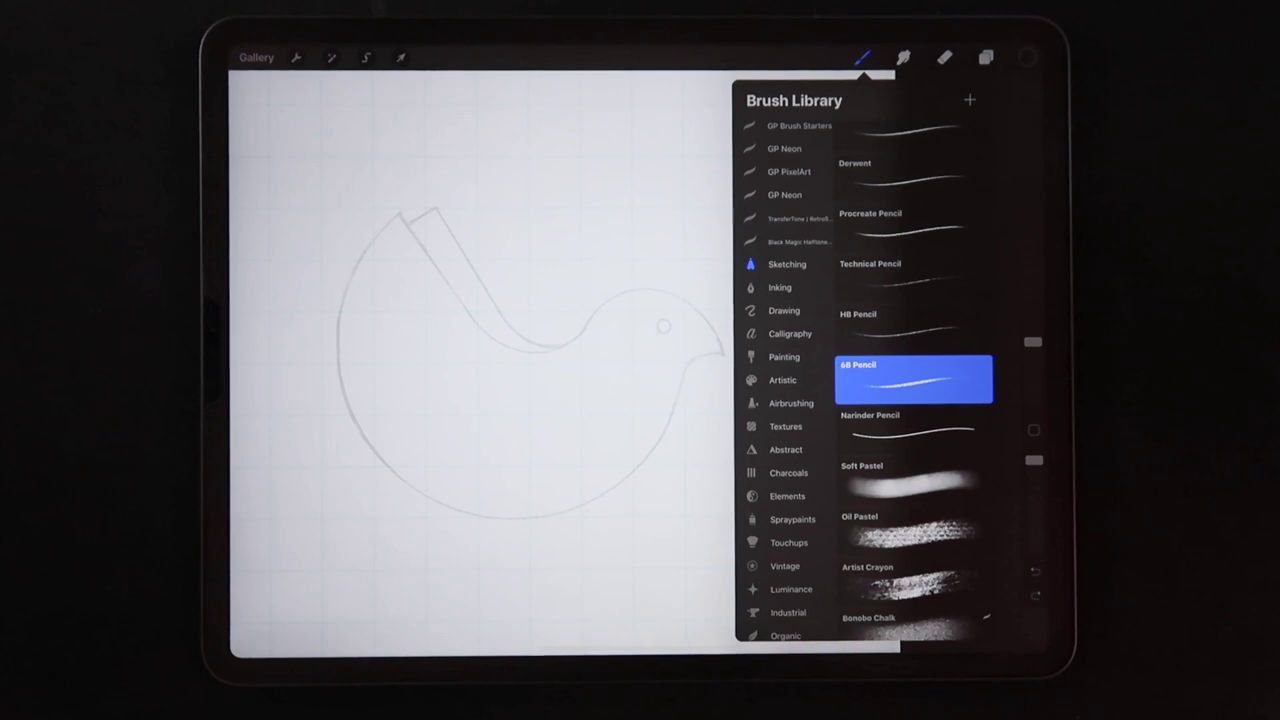
{"action": "left_click", "coordinate": [500, 350]}
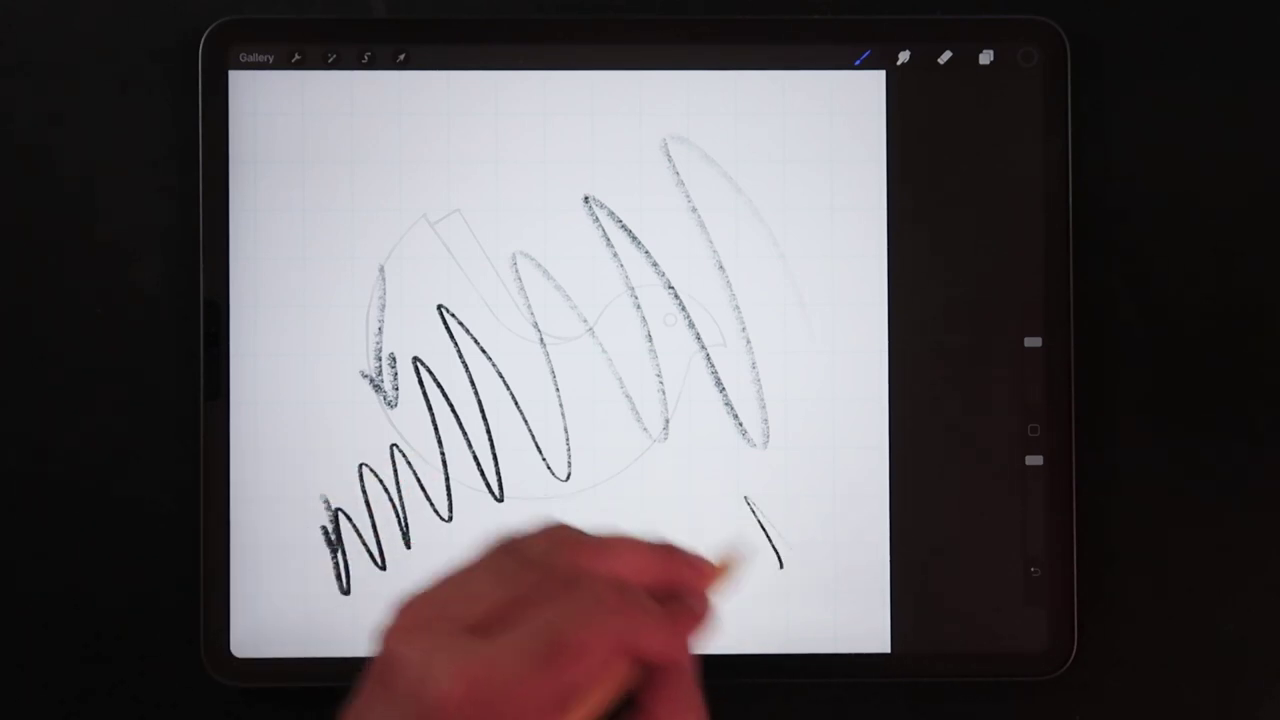
{"action": "left_click_drag", "start_coordinate": [760, 510], "coordinate": [540, 565]}
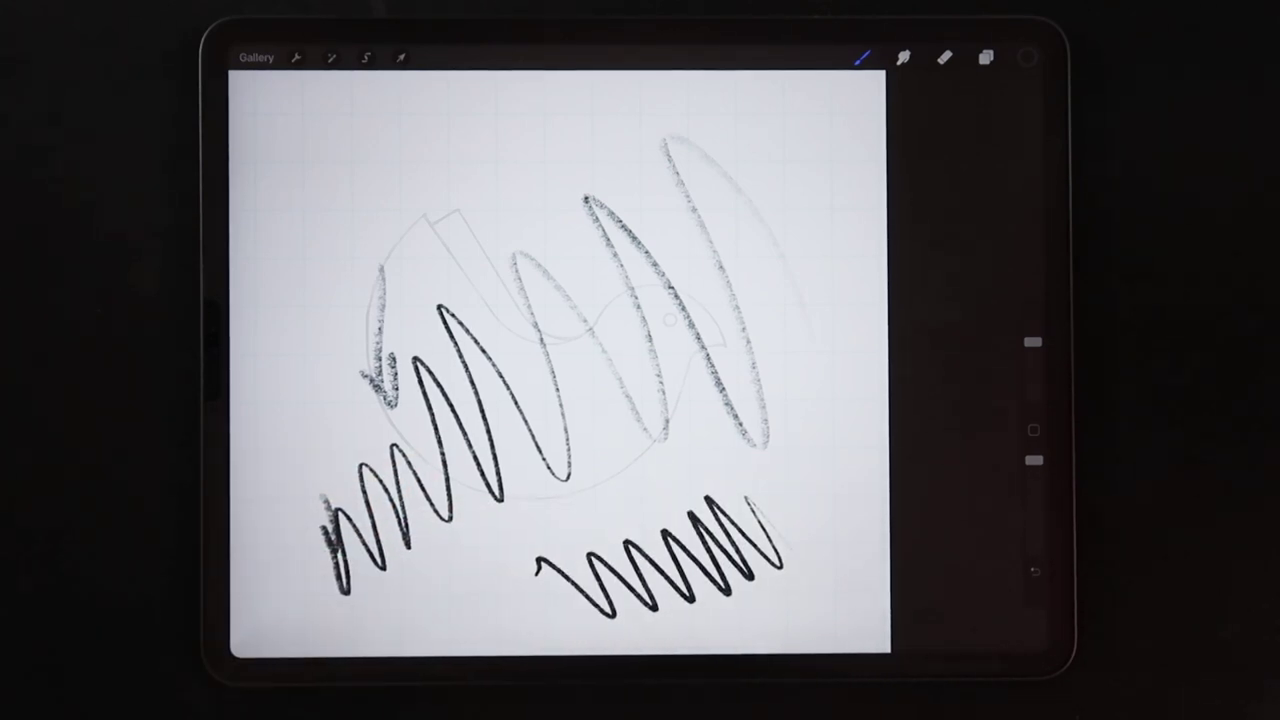
Undo the test scribbles and bring up the copied 6B Pencil 1 in Brush Studio.
{"action": "key", "text": "ctrl+z"}
{"action": "key", "text": "ctrl+z"}
{"action": "key", "text": "ctrl+z"}
{"action": "key", "text": "ctrl+z"}
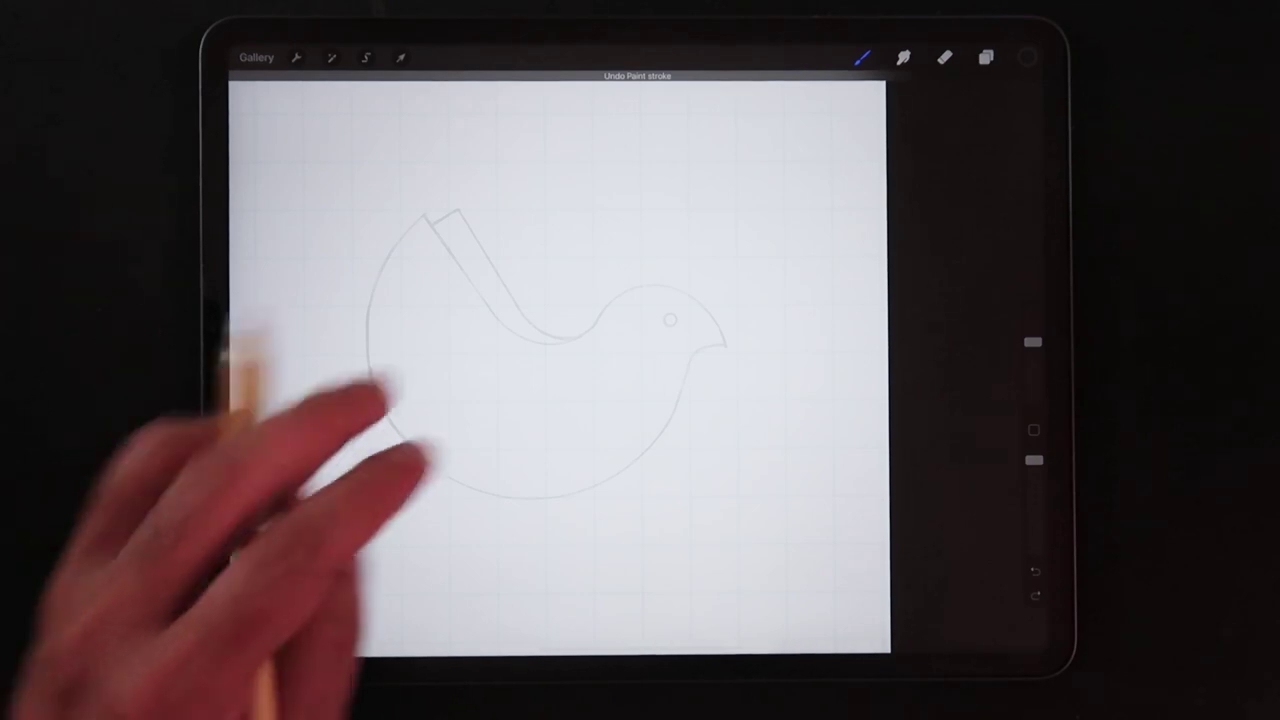
{"action": "left_click", "coordinate": [862, 57]}
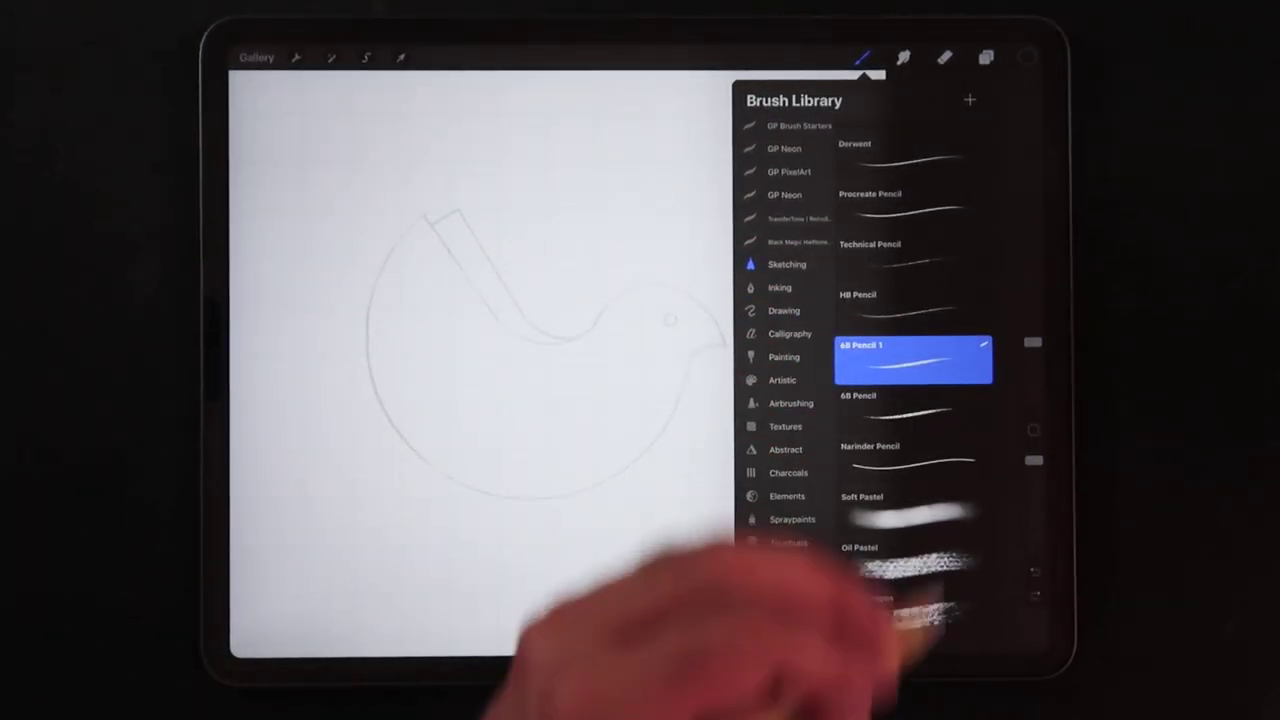
{"action": "left_click", "coordinate": [913, 360]}
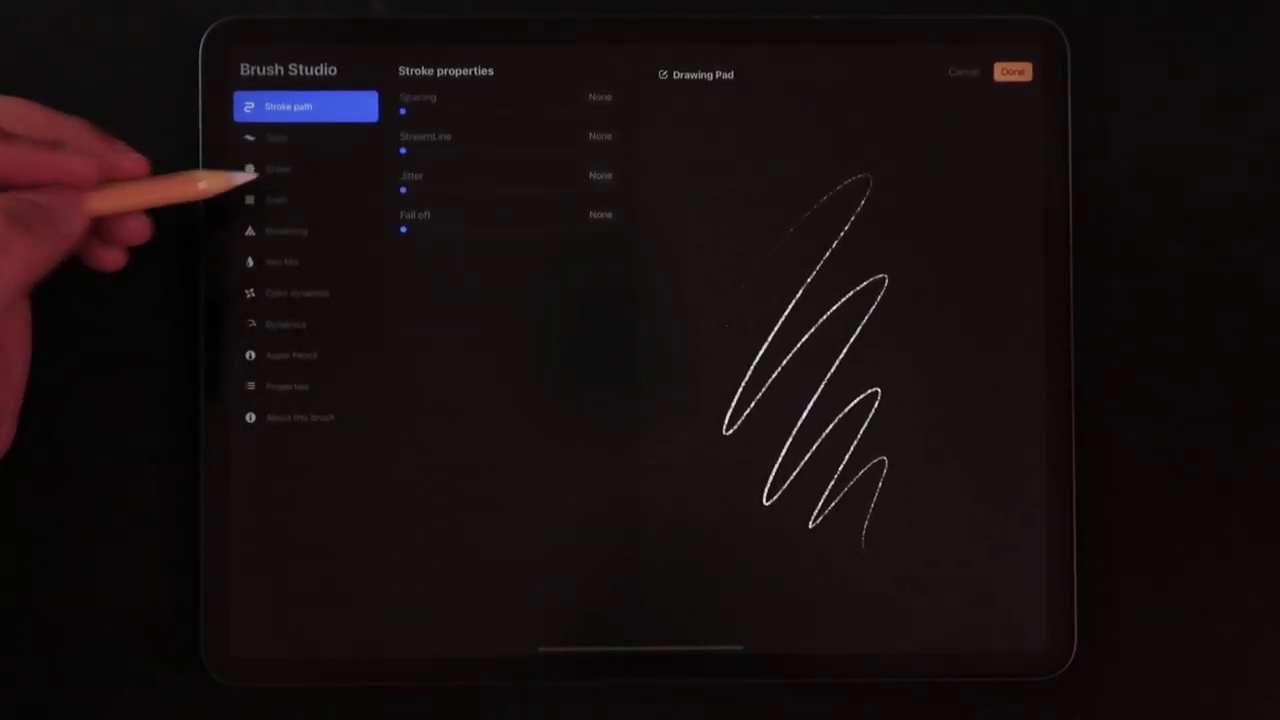
Lower 6B Pencil 1's grain contrast and Apple Pencil pressure flow, then save the brush.
{"action": "left_click", "coordinate": [278, 168]}
{"action": "left_click", "coordinate": [276, 199]}
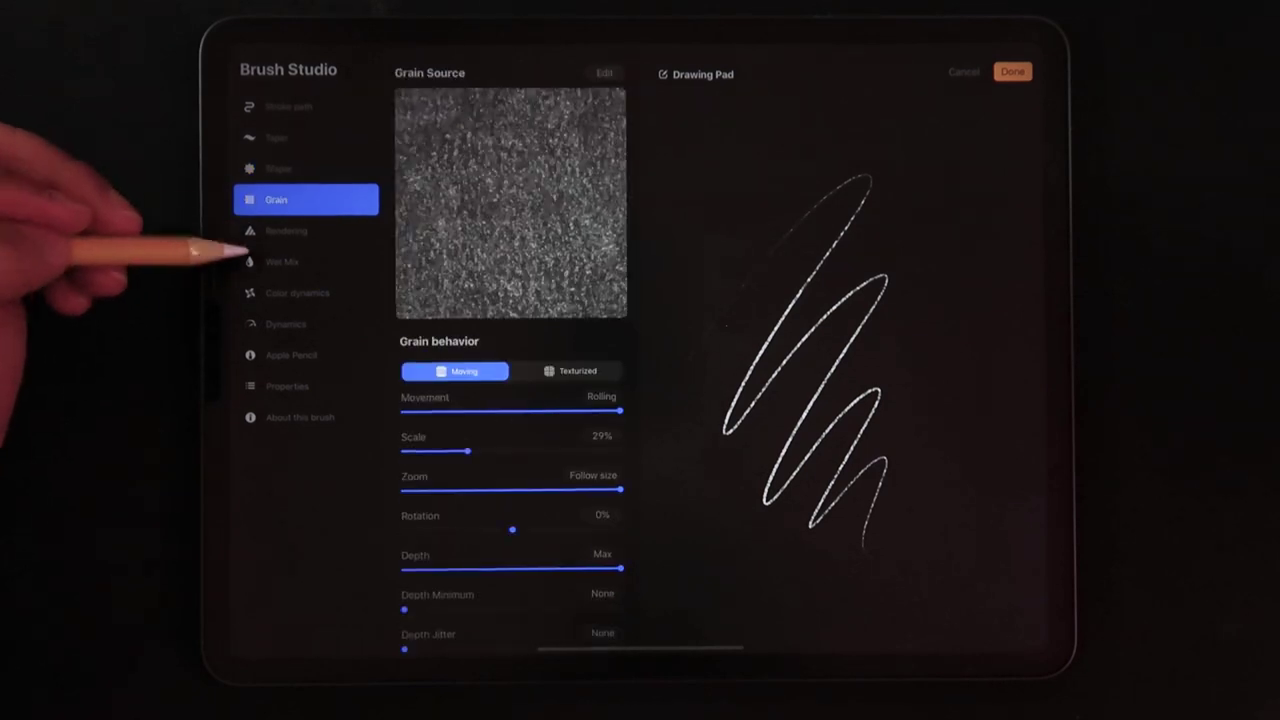
{"action": "scroll", "coordinate": [510, 450], "scroll_direction": "down", "scroll_amount": 3}
{"action": "scroll", "coordinate": [480, 450], "scroll_direction": "down", "scroll_amount": 5}
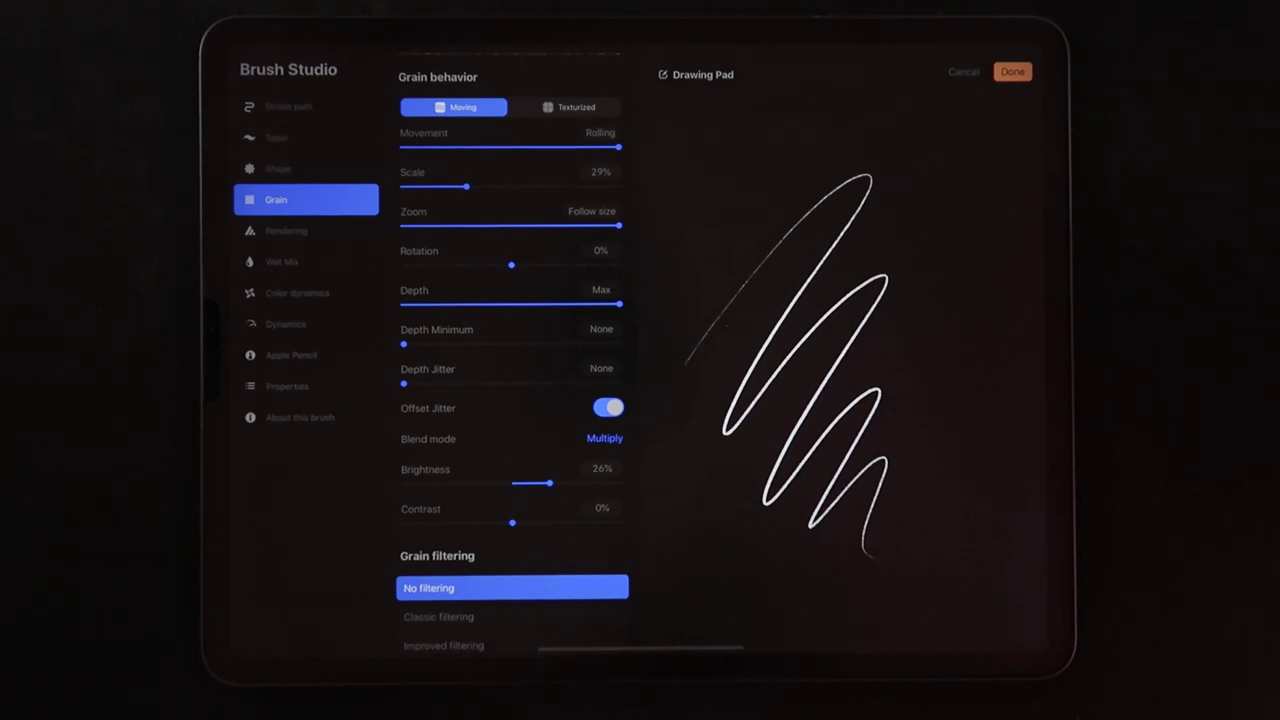
{"action": "left_click_drag", "start_coordinate": [512, 523], "coordinate": [488, 523]}
{"action": "left_click", "coordinate": [291, 355]}
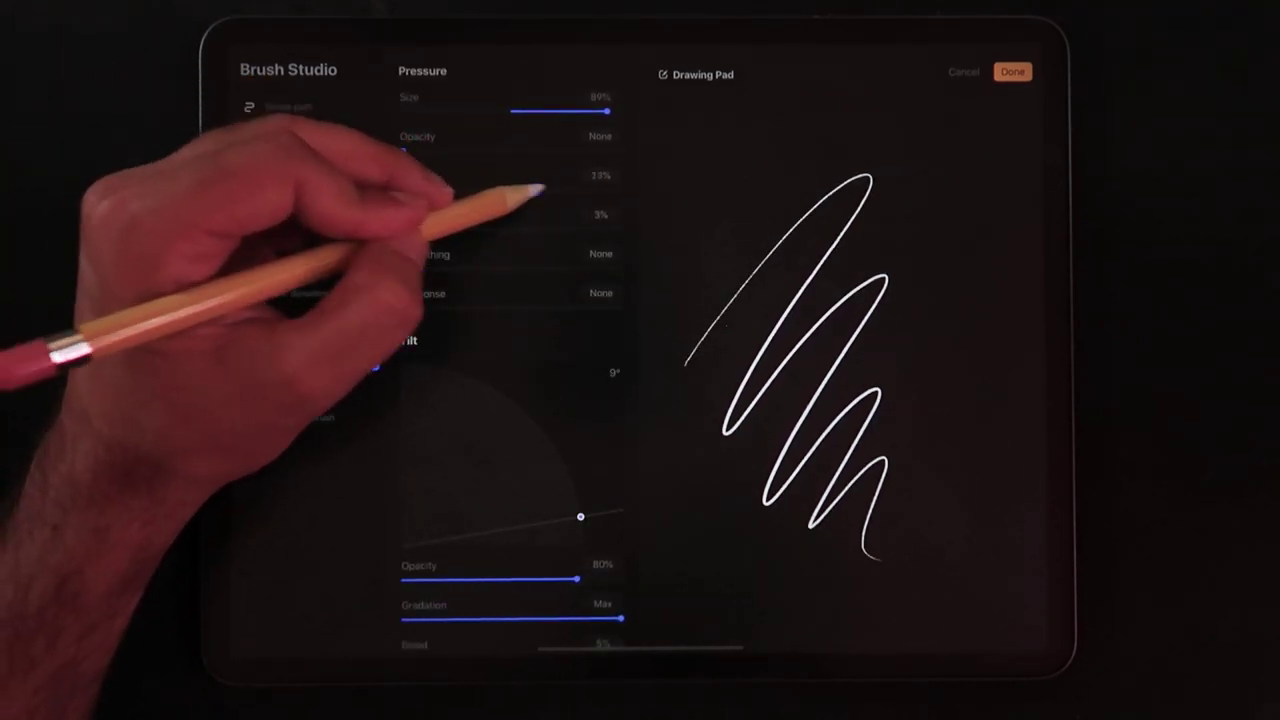
{"action": "left_click_drag", "start_coordinate": [560, 191], "coordinate": [511, 191]}
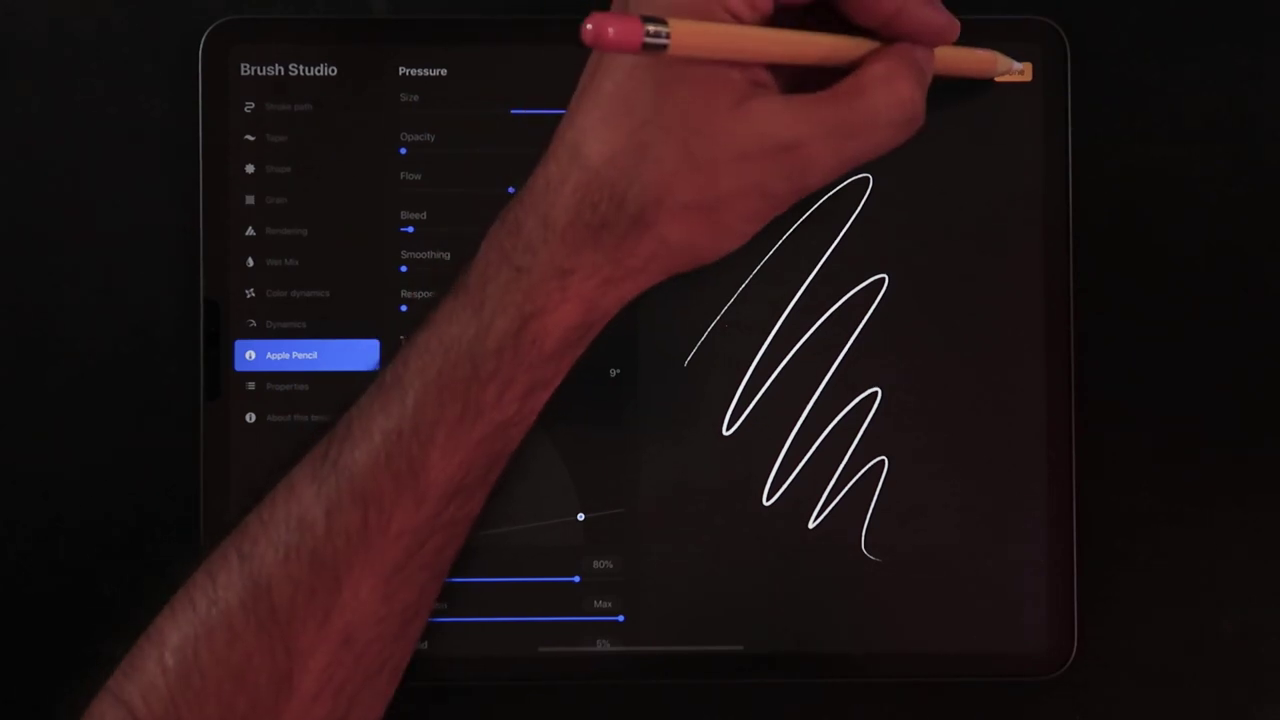
{"action": "left_click", "coordinate": [1015, 71]}
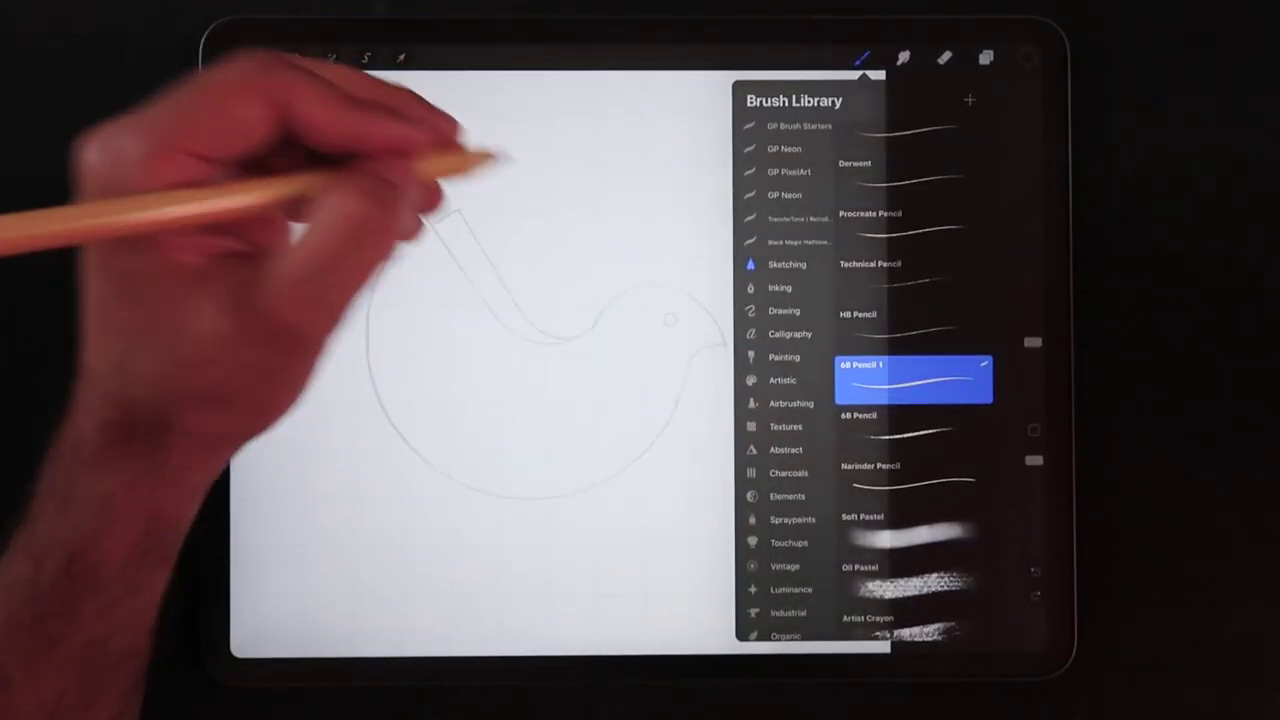
Ink trial lines down the bird's tail edge, undoing a stray curve on the body.
{"action": "left_click", "coordinate": [450, 300]}
{"action": "left_click_drag", "start_coordinate": [412, 225], "coordinate": [515, 375]}
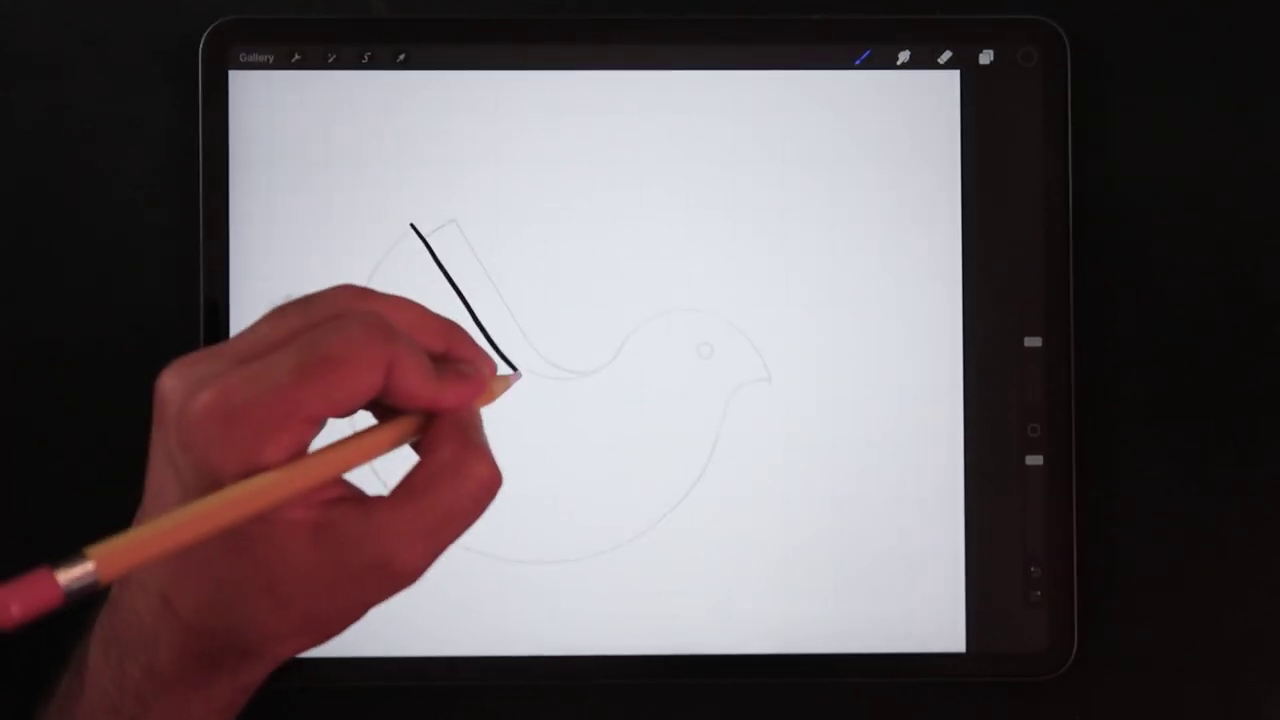
{"action": "left_click_drag", "start_coordinate": [455, 415], "coordinate": [470, 480]}
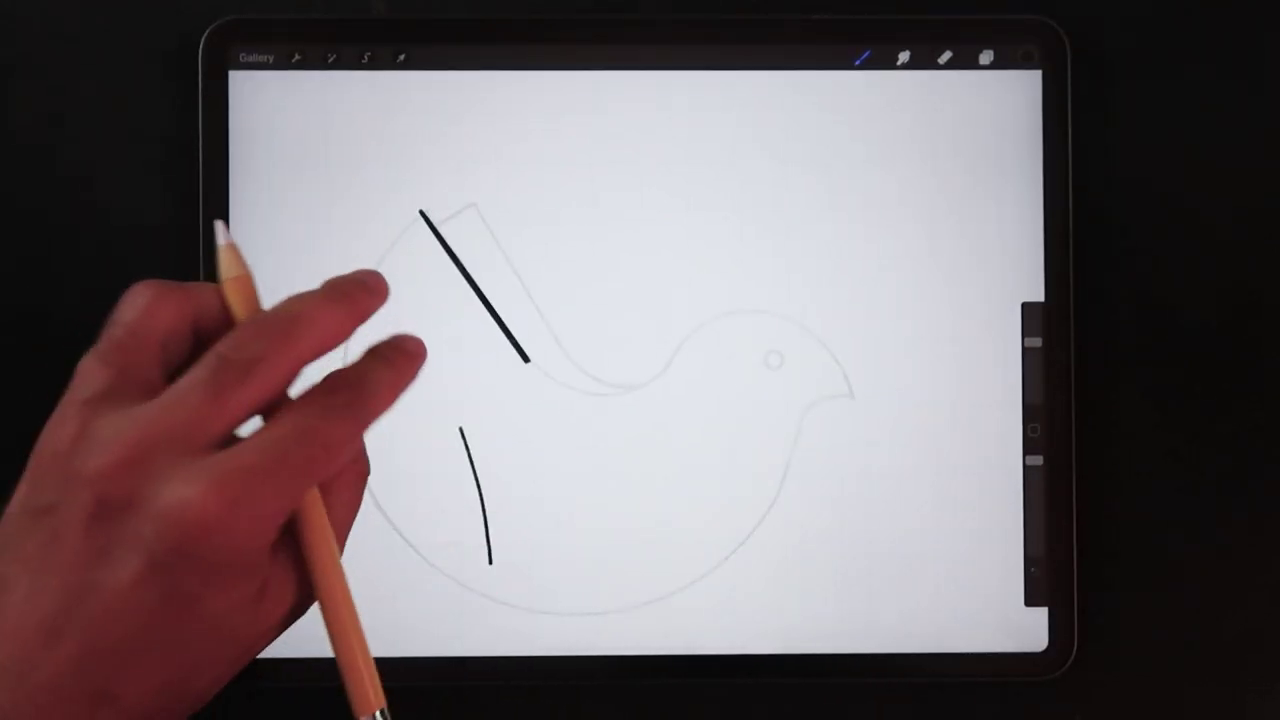
{"action": "key", "text": "ctrl+z"}
{"action": "key", "text": "ctrl+z"}
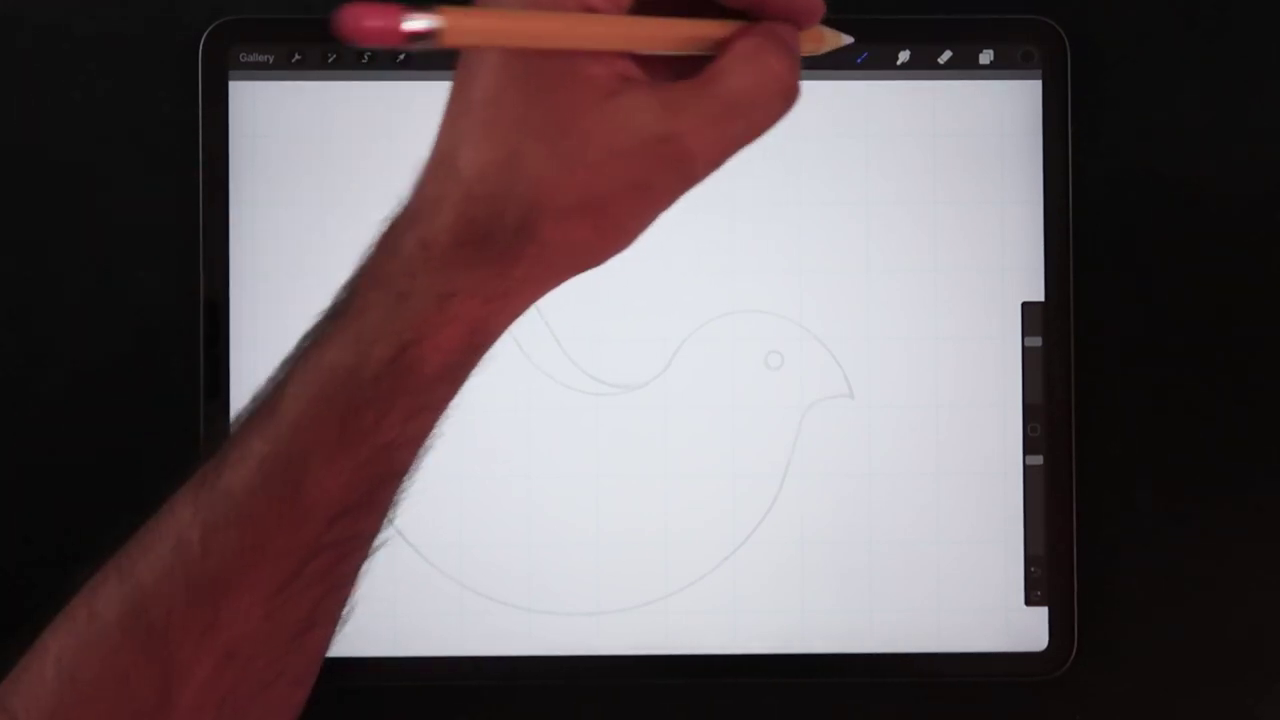
{"action": "left_click", "coordinate": [863, 57]}
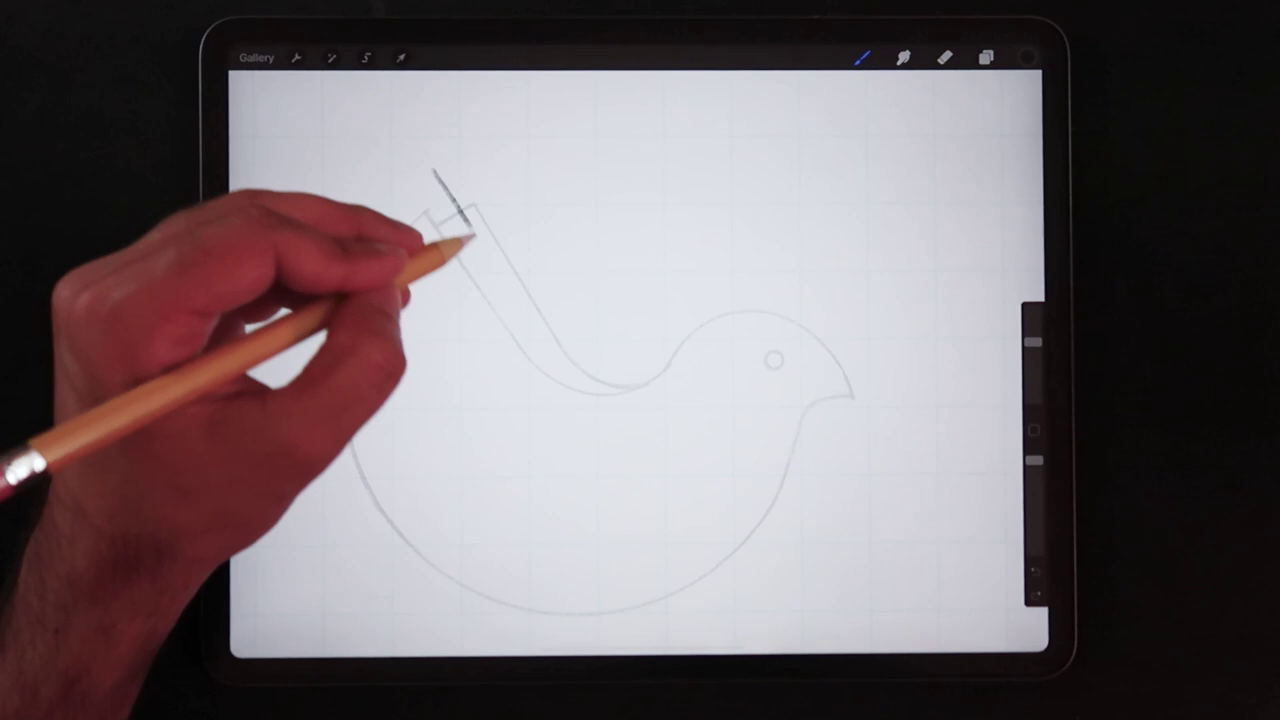
{"action": "left_click_drag", "start_coordinate": [470, 235], "coordinate": [565, 350]}
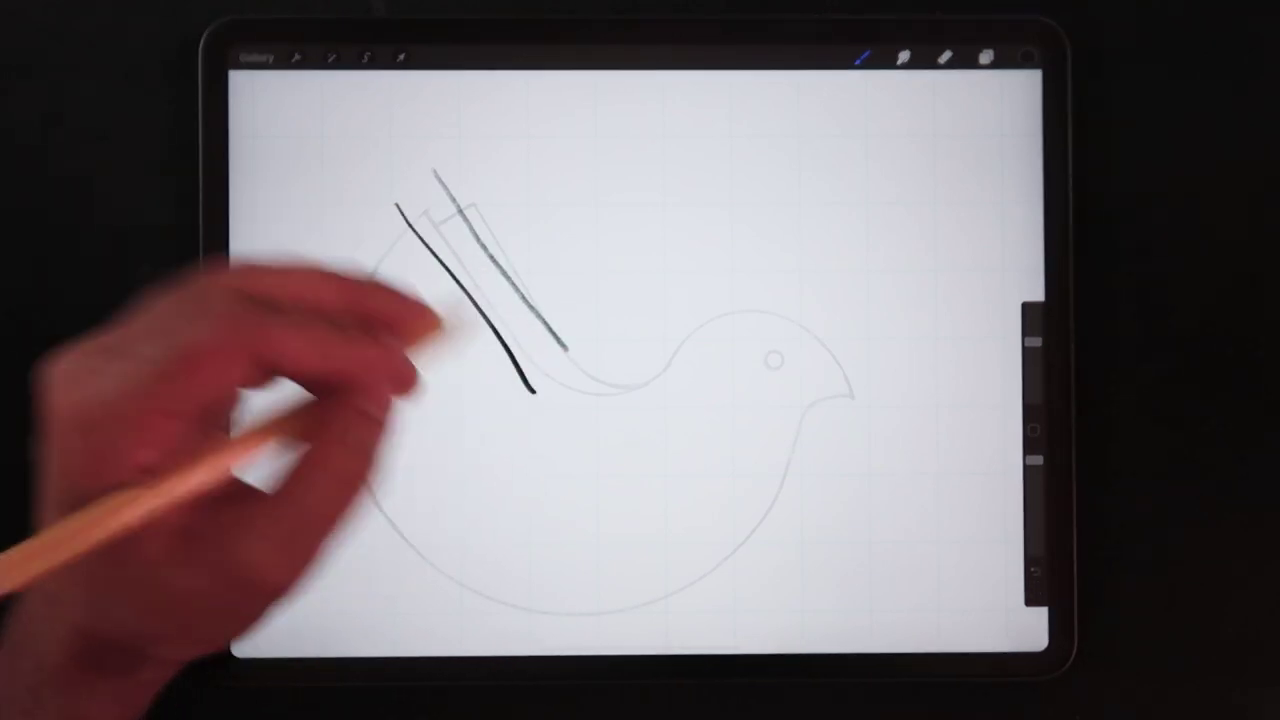
Undo the last two strokes and redraw the tail line further down-right.
{"action": "key", "text": "ctrl+z"}
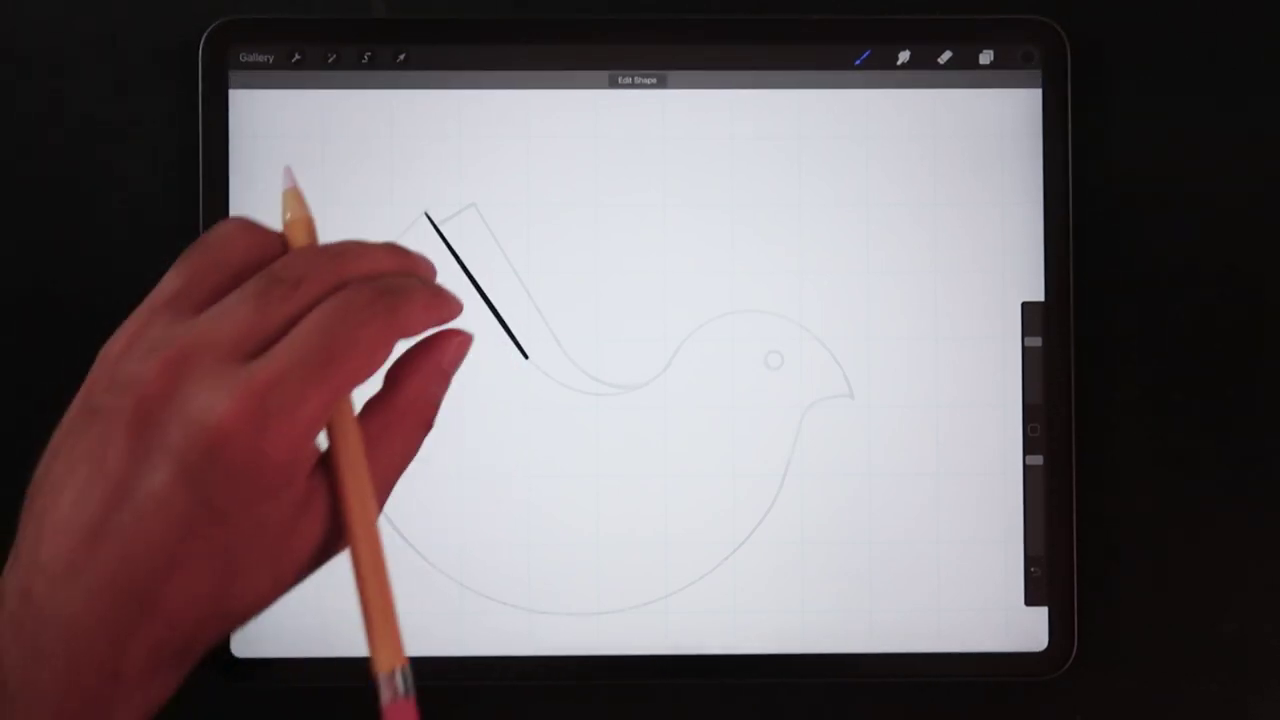
{"action": "scroll", "coordinate": [480, 300], "scroll_direction": "up", "scroll_amount": 3}
{"action": "scroll", "coordinate": [480, 300], "scroll_direction": "down", "scroll_amount": 3}
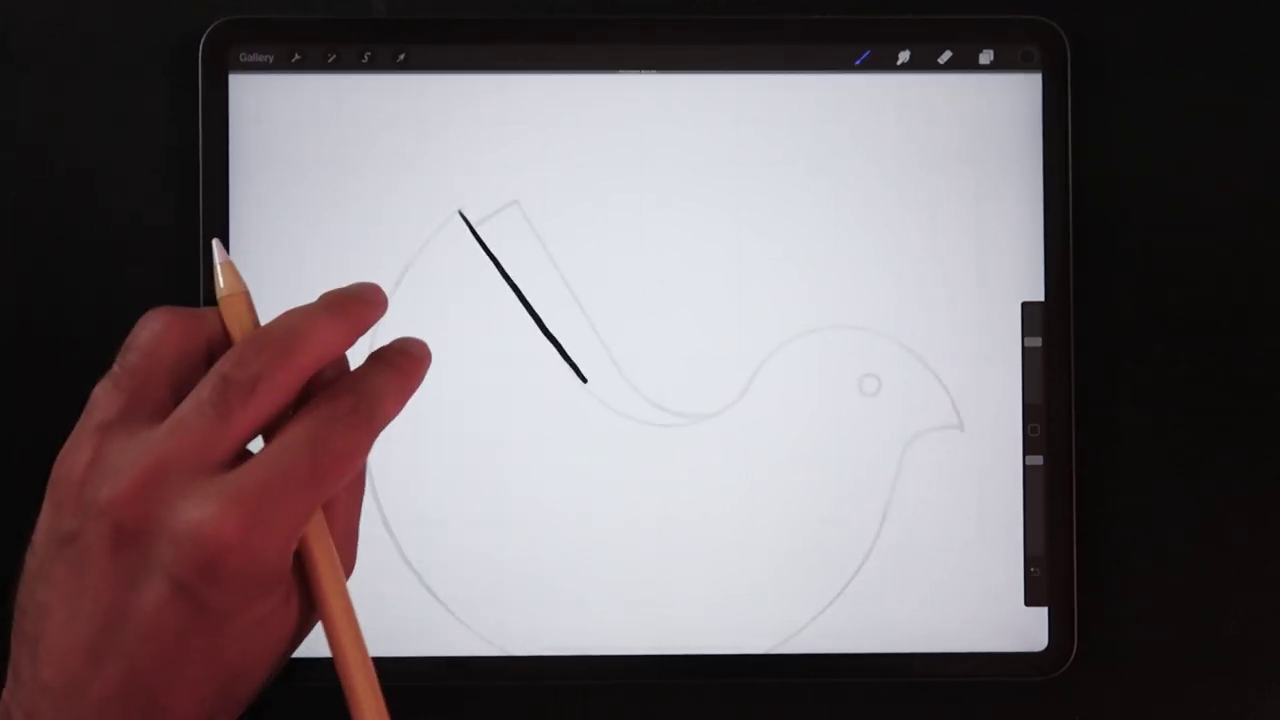
{"action": "key", "text": "ctrl+z"}
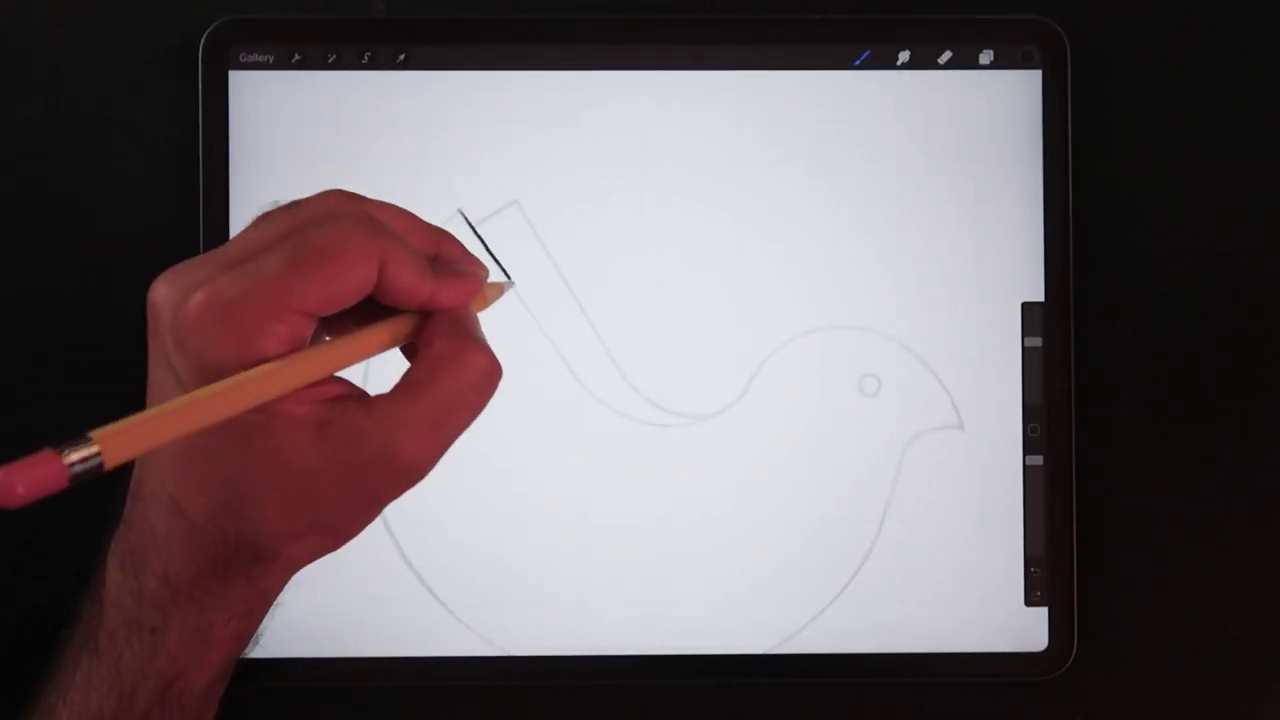
{"action": "left_click_drag", "start_coordinate": [540, 338], "coordinate": [572, 375]}
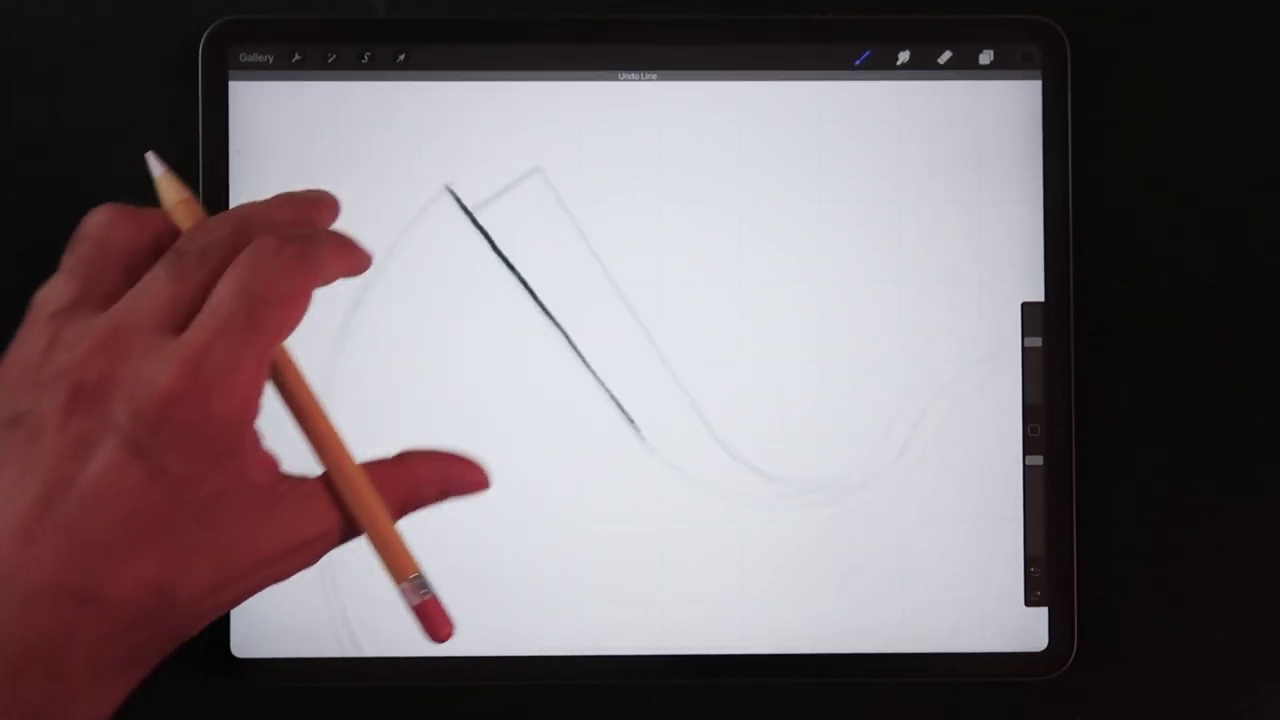
{"action": "scroll", "coordinate": [450, 350], "scroll_direction": "up", "scroll_amount": 3}
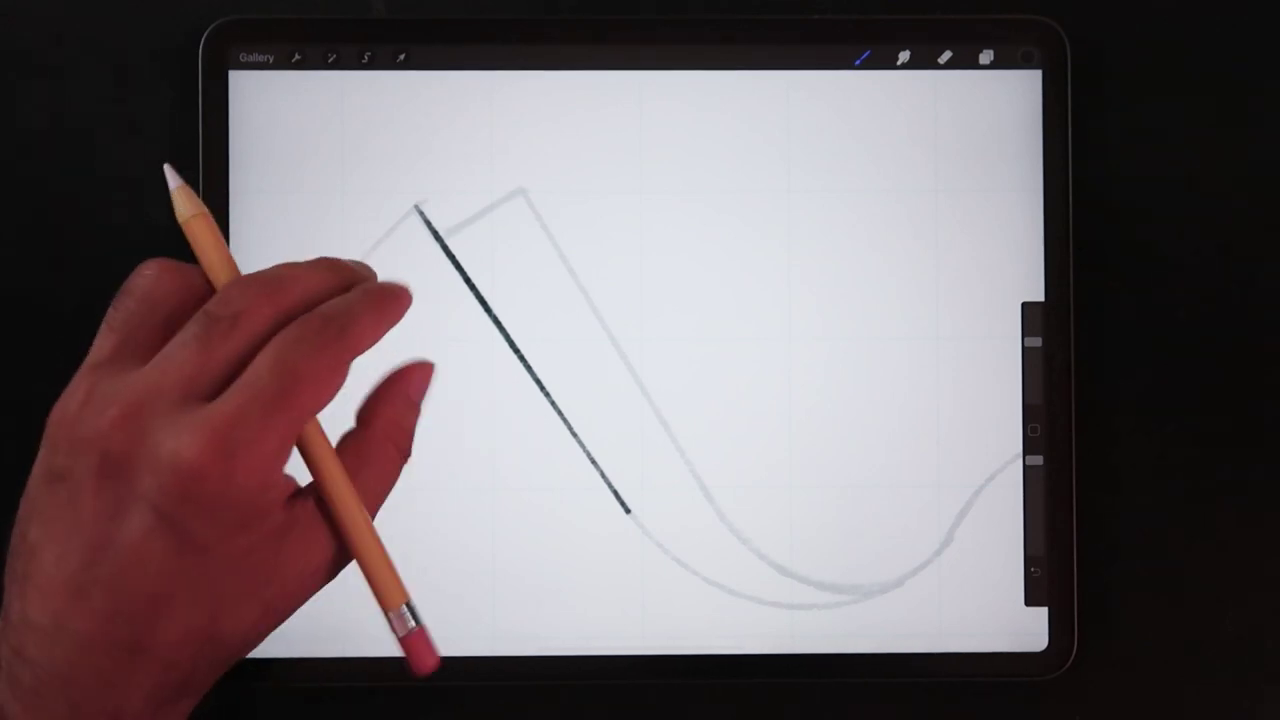
{"action": "scroll", "coordinate": [450, 350], "scroll_direction": "up", "scroll_amount": 3}
{"action": "scroll", "coordinate": [450, 350], "scroll_direction": "down", "scroll_amount": 3}
{"action": "scroll", "coordinate": [450, 300], "scroll_direction": "down", "scroll_amount": 3}
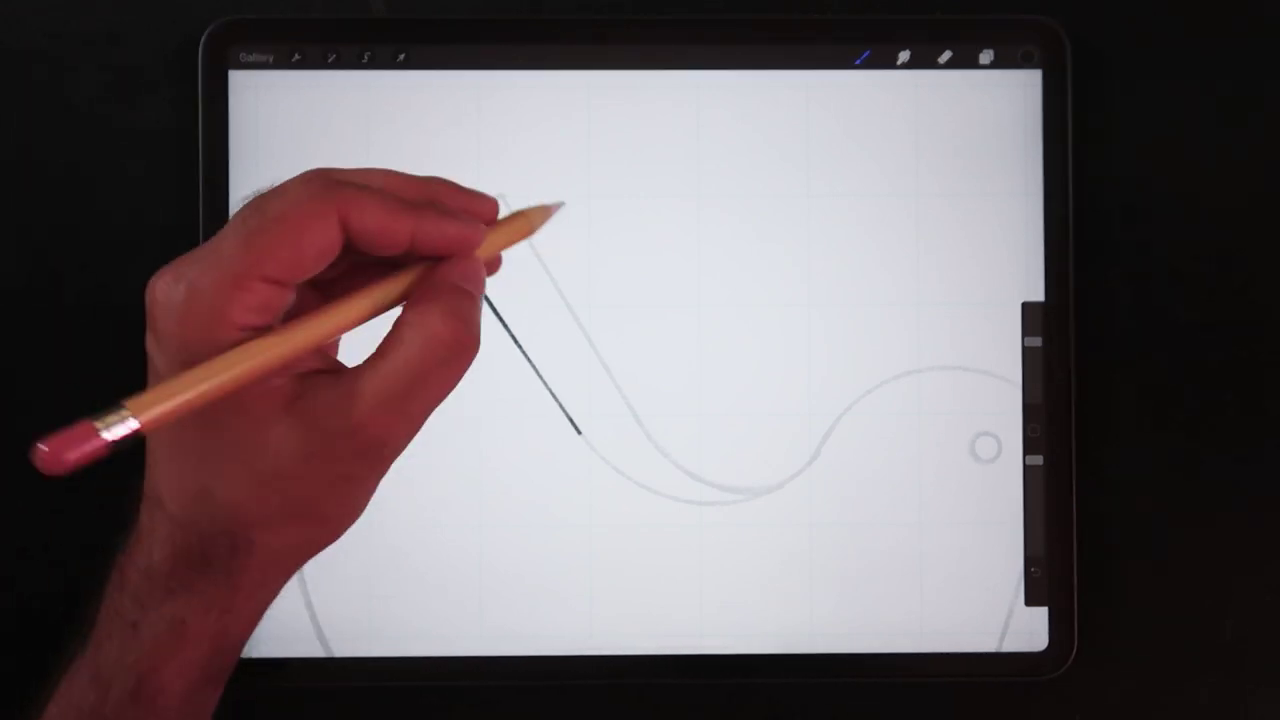
Draw faint and darker diagonal hatching and four thick strokes, with an arrow at the boldest.
{"action": "left_click_drag", "start_coordinate": [555, 185], "coordinate": [635, 320]}
{"action": "left_click_drag", "start_coordinate": [540, 230], "coordinate": [620, 350]}
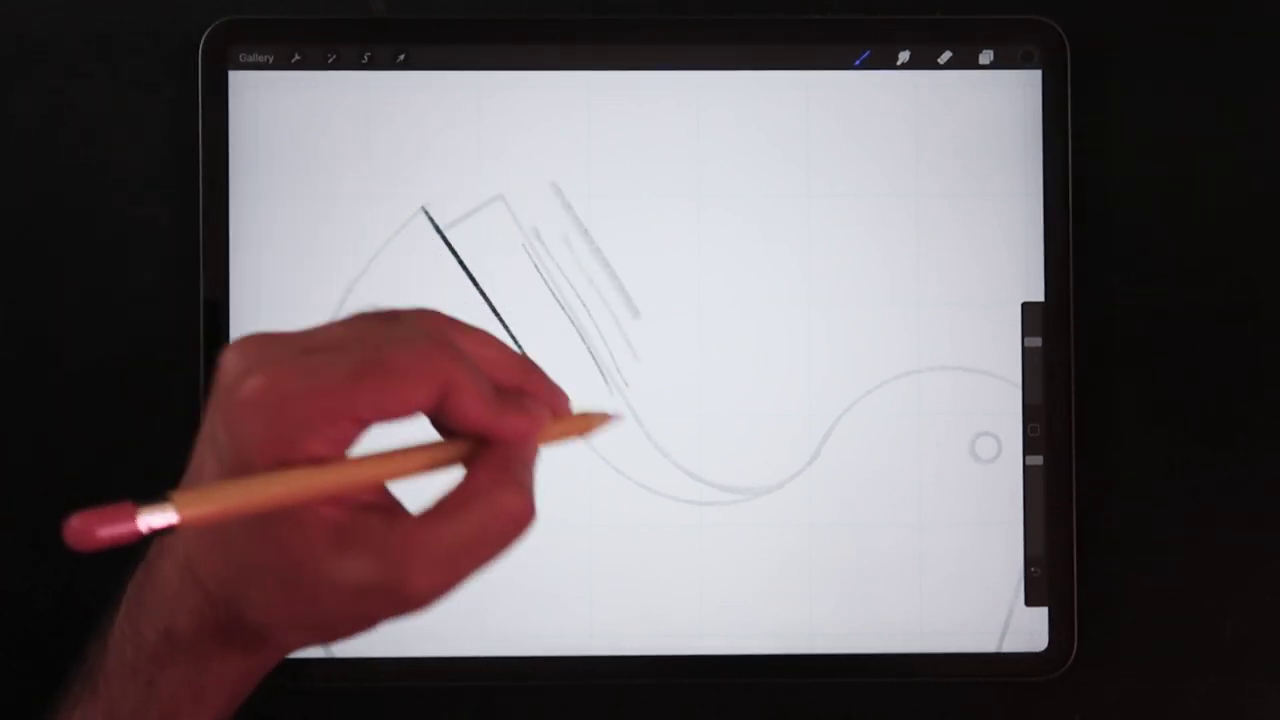
{"action": "left_click_drag", "start_coordinate": [575, 155], "coordinate": [630, 300]}
{"action": "left_click_drag", "start_coordinate": [615, 150], "coordinate": [670, 320]}
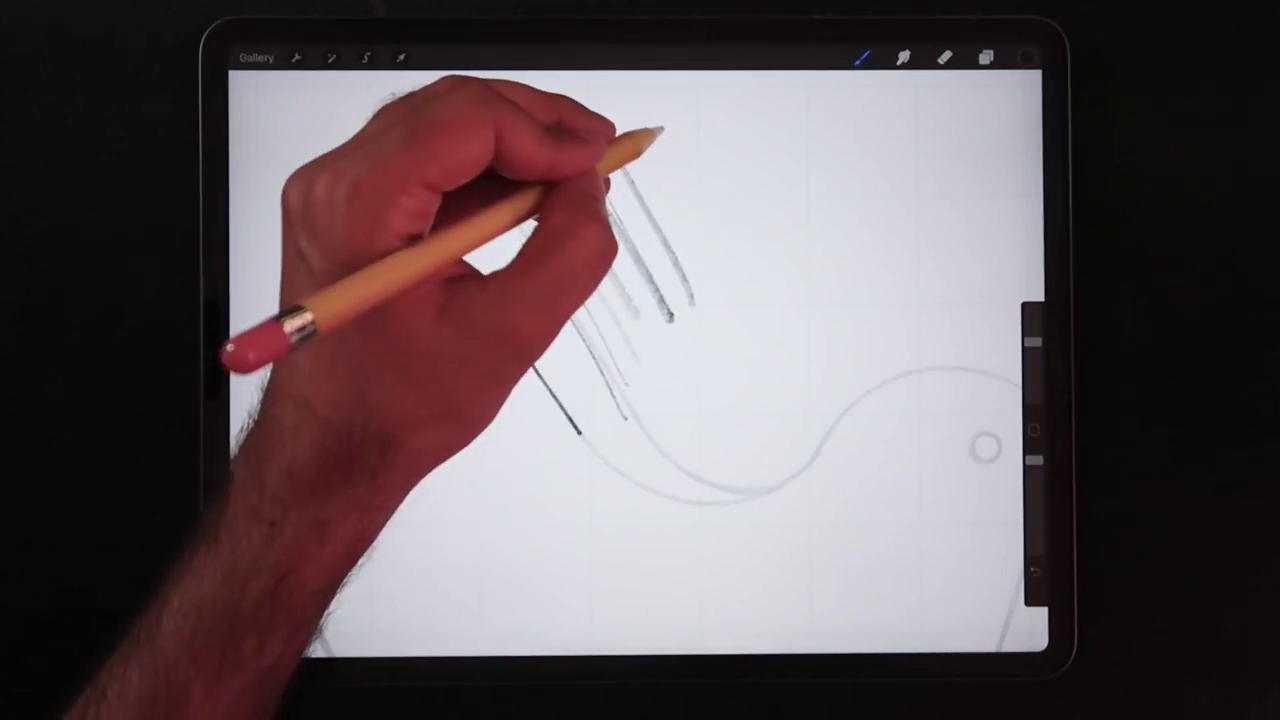
{"action": "left_click_drag", "start_coordinate": [660, 130], "coordinate": [800, 360]}
{"action": "left_click_drag", "start_coordinate": [700, 115], "coordinate": [860, 410]}
{"action": "left_click_drag", "start_coordinate": [755, 115], "coordinate": [925, 425]}
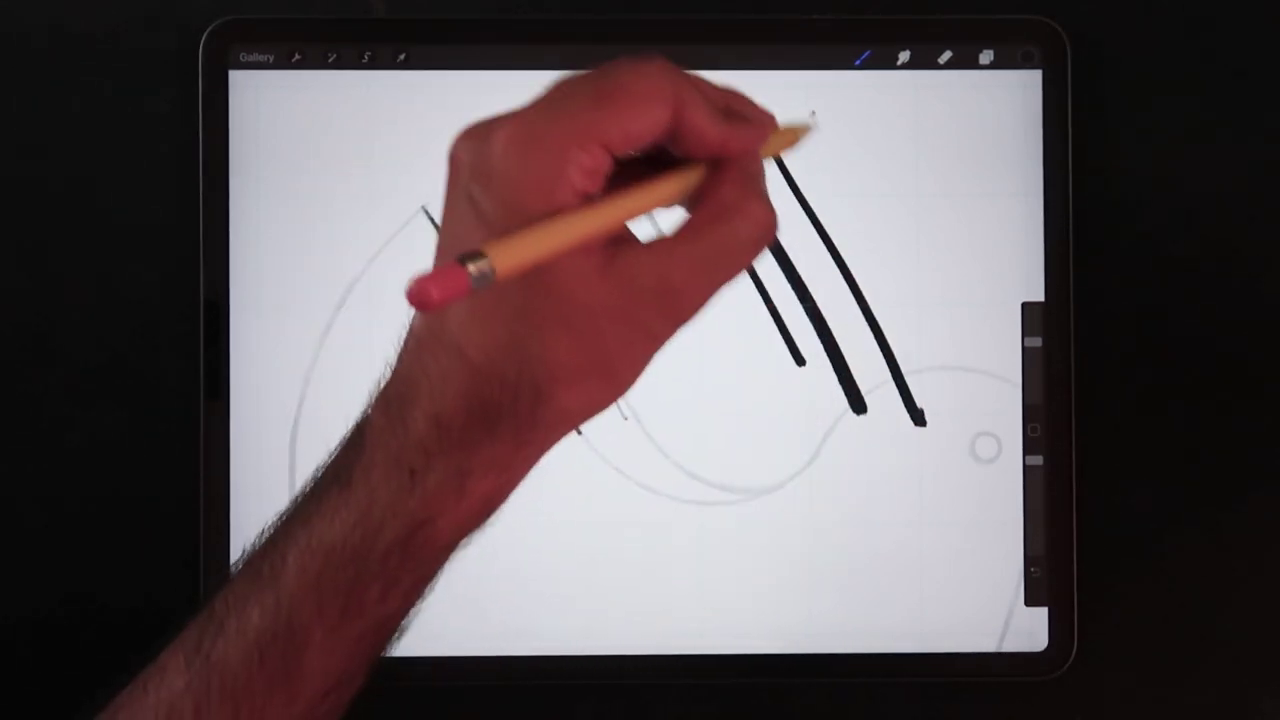
{"action": "left_click_drag", "start_coordinate": [812, 115], "coordinate": [965, 420]}
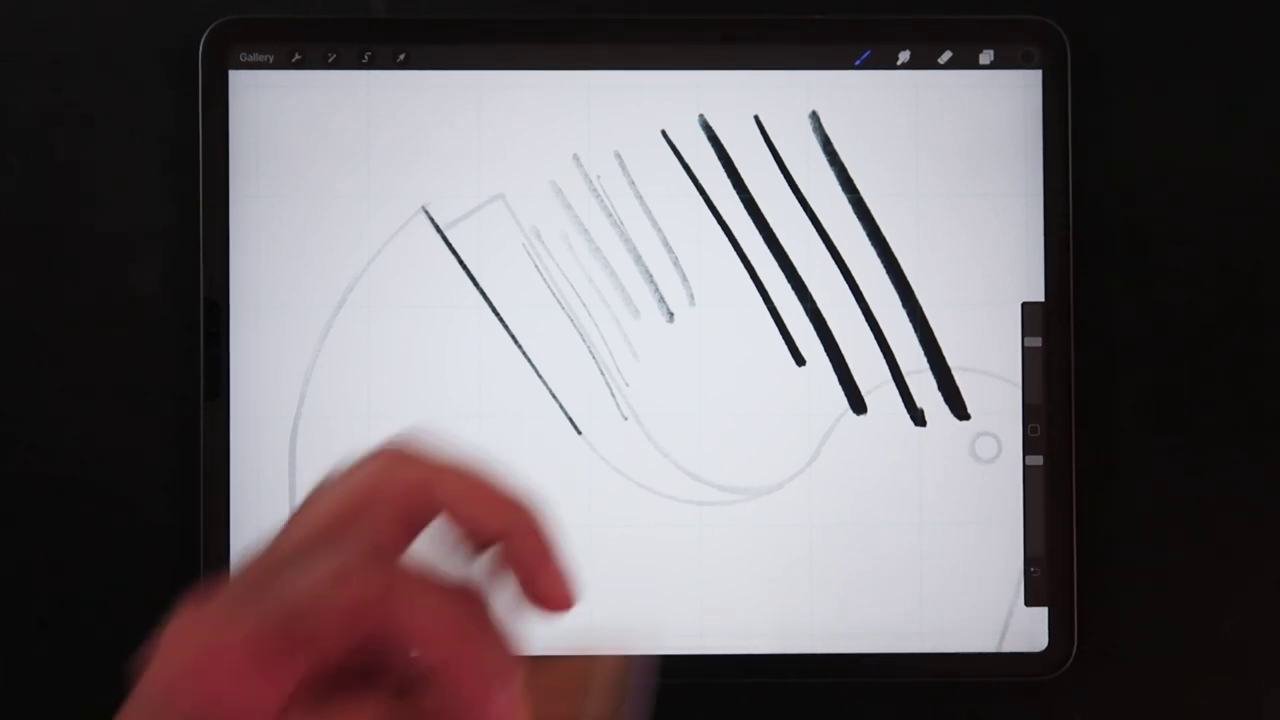
{"action": "left_click_drag", "start_coordinate": [935, 112], "coordinate": [930, 165]}
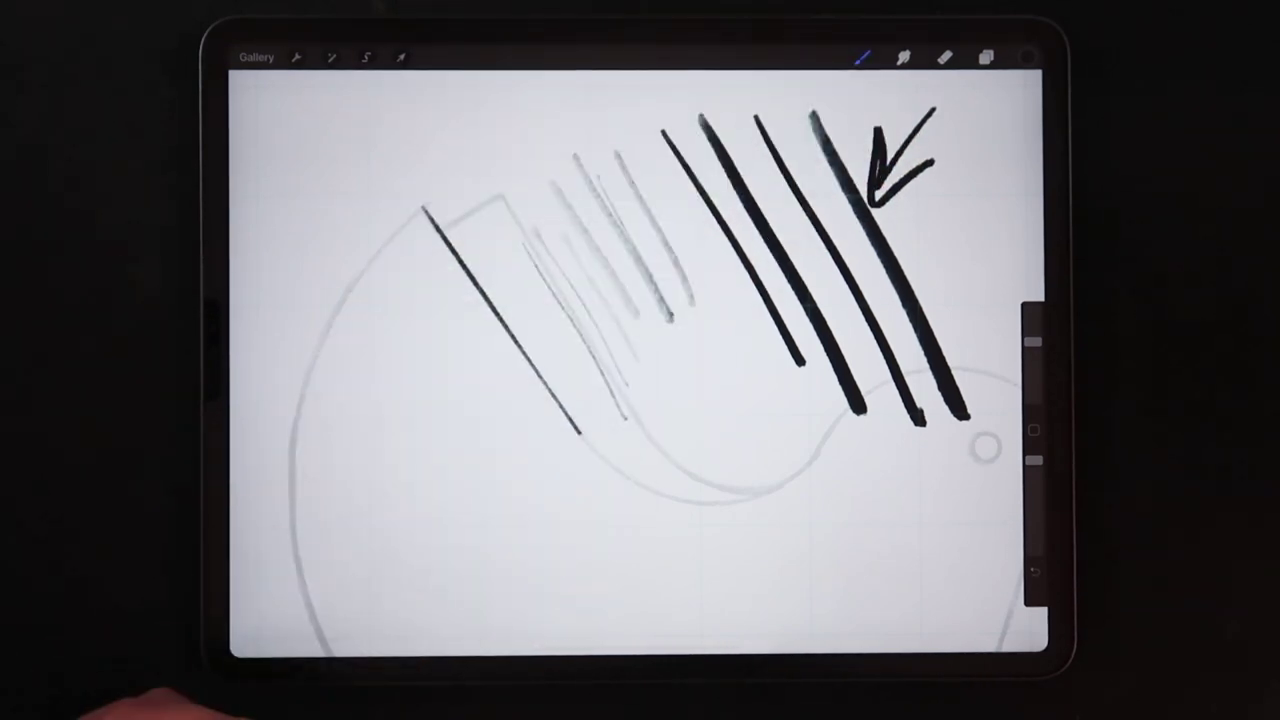
{"action": "scroll", "coordinate": [640, 360], "scroll_direction": "up", "scroll_amount": 5}
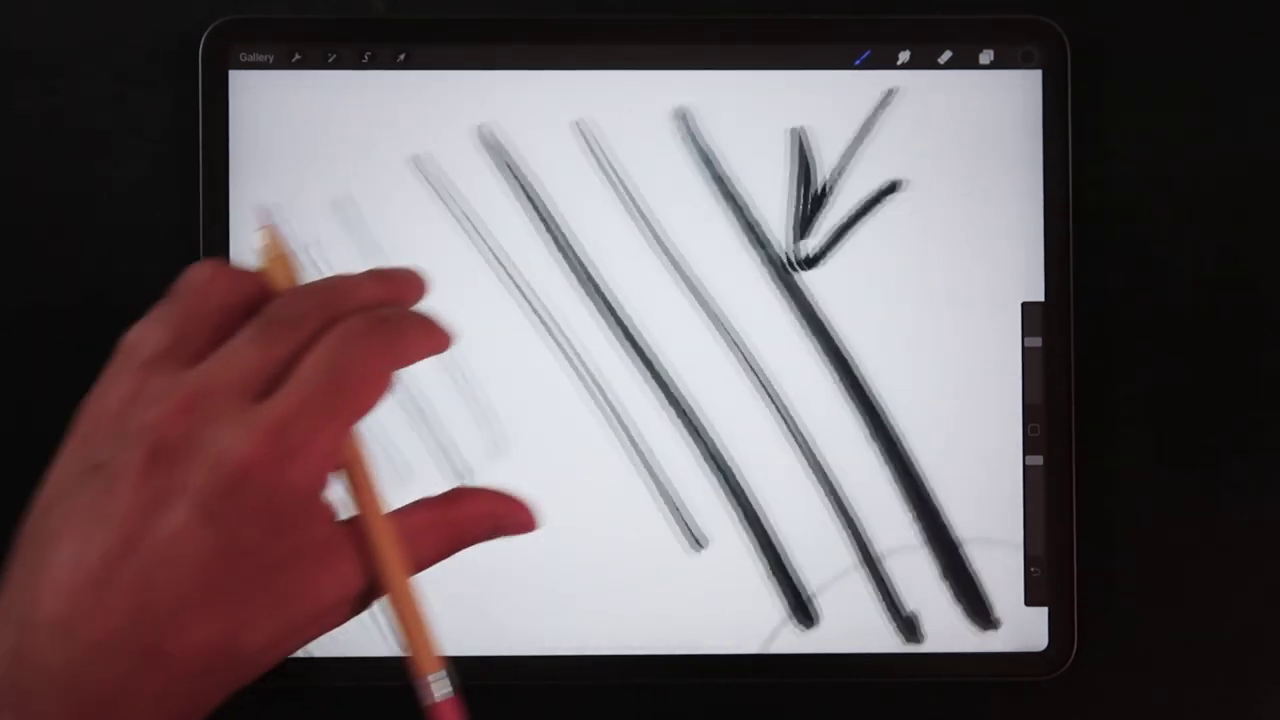
{"action": "scroll", "coordinate": [450, 280], "scroll_direction": "down", "scroll_amount": 5}
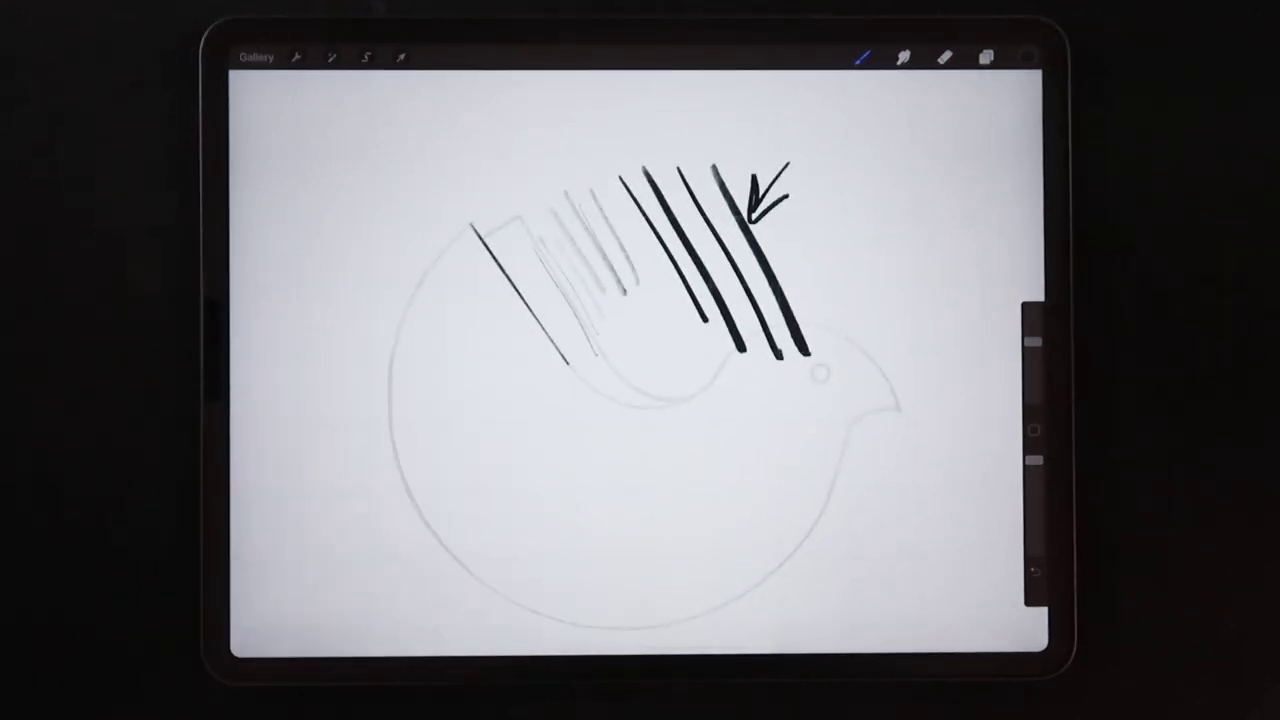
Ink a QuickShape arc along the bird's curve and a straight line from its end.
{"action": "left_click_drag", "start_coordinate": [475, 225], "coordinate": [565, 360]}
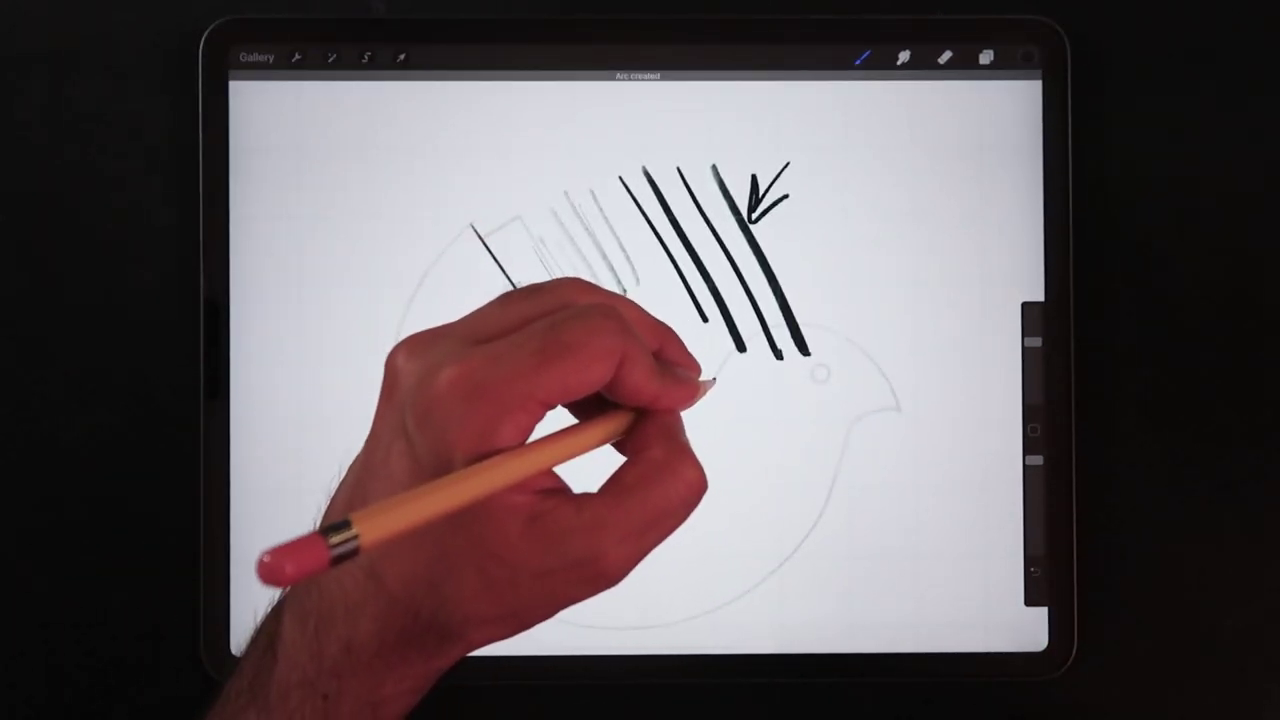
{"action": "left_click_drag", "start_coordinate": [565, 360], "coordinate": [715, 380]}
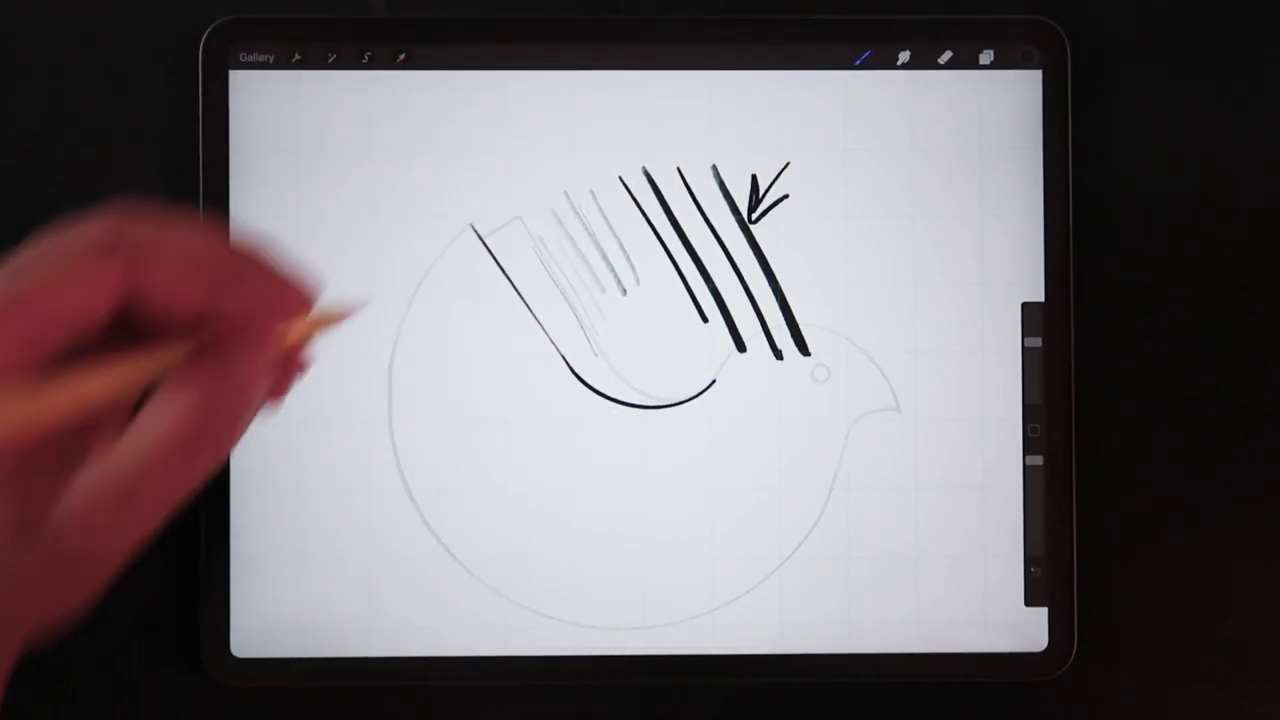
{"action": "mouse_move", "coordinate": [565, 365]}
{"action": "left_mouse_down"}
{"action": "mouse_move", "coordinate": [472, 225]}
{"action": "mouse_move", "coordinate": [455, 570]}
{"action": "mouse_move", "coordinate": [838, 470]}
{"action": "left_mouse_up"}
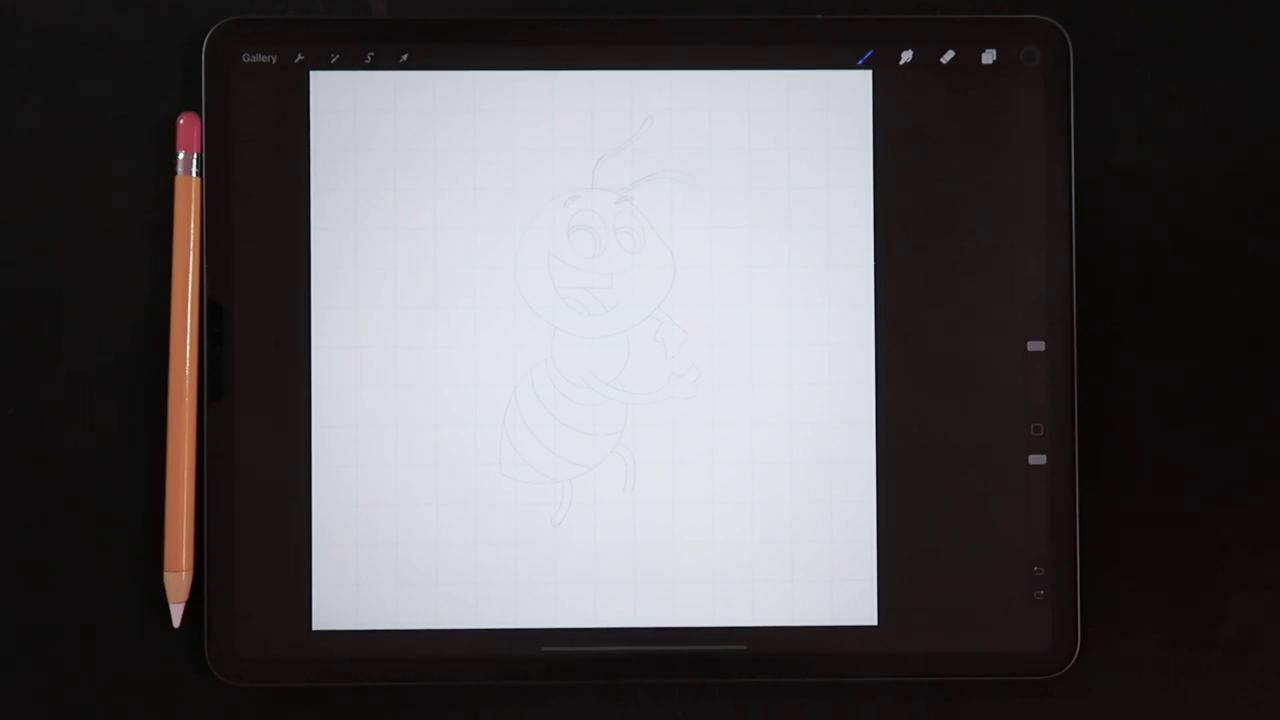
Select the Inking set's Studio Pen and draw a wavy test stroke across the bee.
{"action": "left_click", "coordinate": [865, 57]}
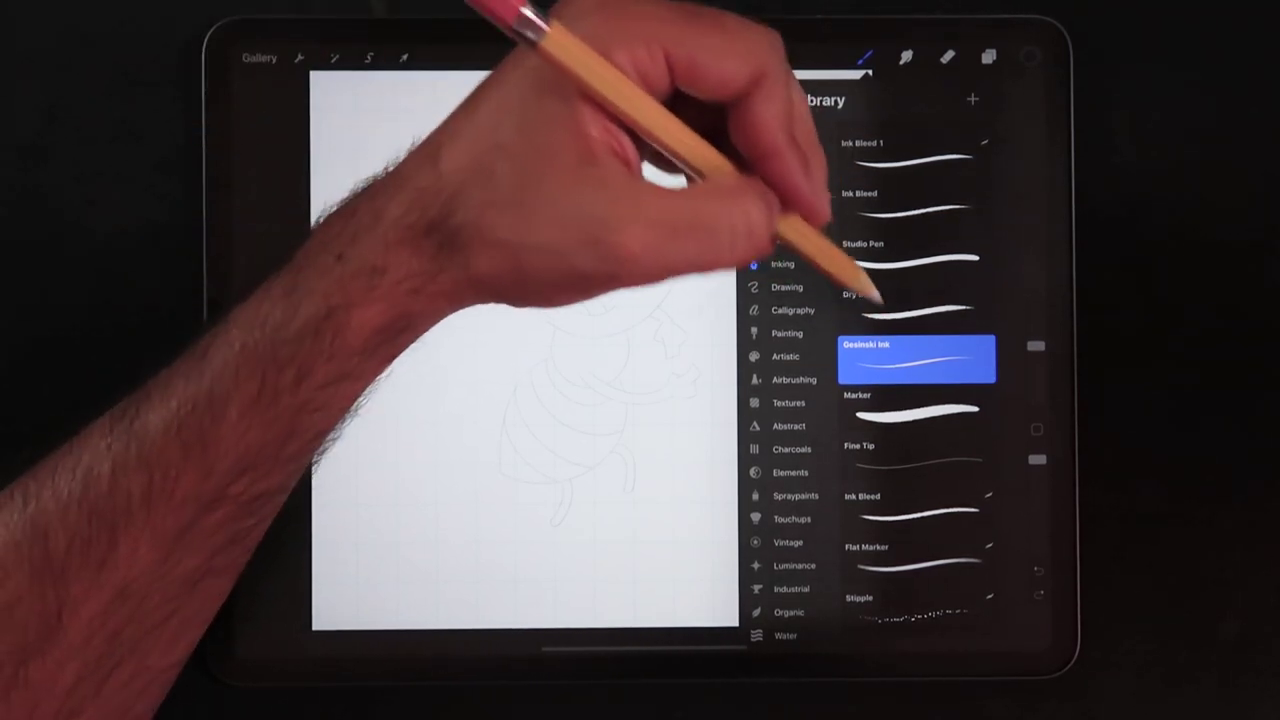
{"action": "left_click", "coordinate": [915, 255]}
{"action": "left_click", "coordinate": [500, 300]}
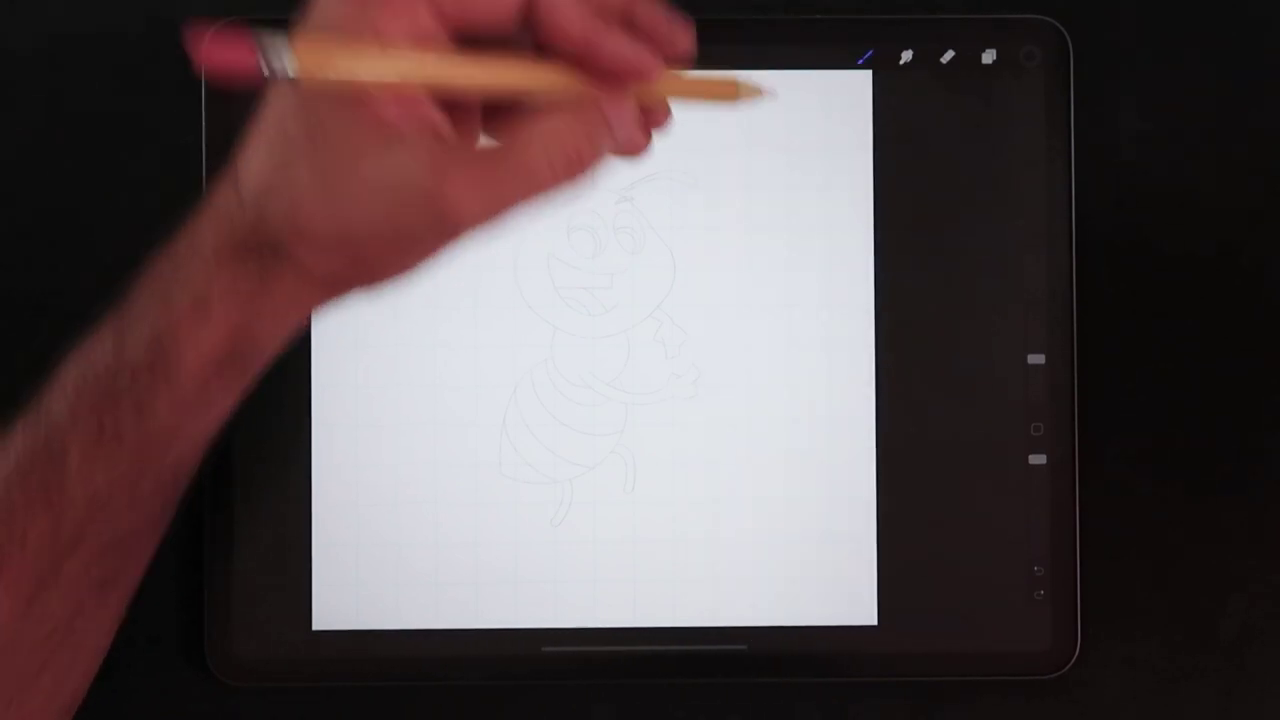
{"action": "mouse_move", "coordinate": [772, 205]}
{"action": "left_mouse_down"}
{"action": "mouse_move", "coordinate": [798, 292]}
{"action": "mouse_move", "coordinate": [540, 295]}
{"action": "mouse_move", "coordinate": [348, 368]}
{"action": "left_mouse_up"}
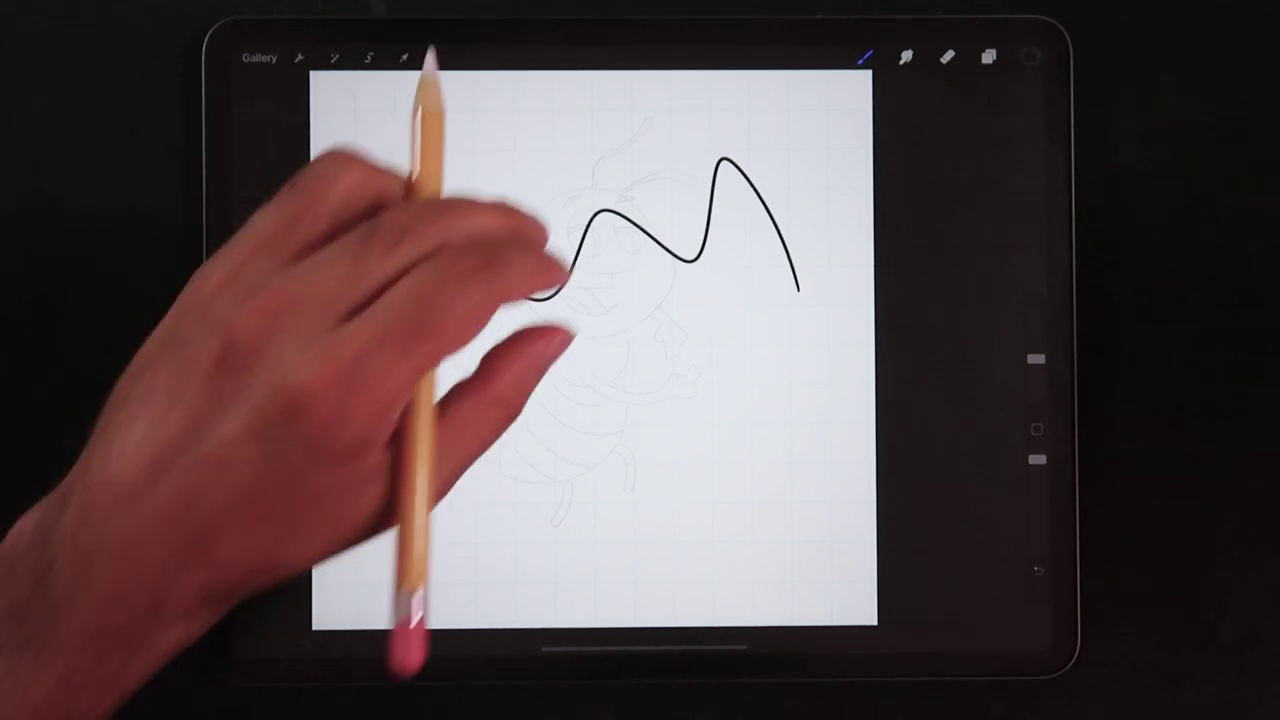
{"action": "scroll", "coordinate": [450, 350], "scroll_direction": "up", "scroll_amount": 3}
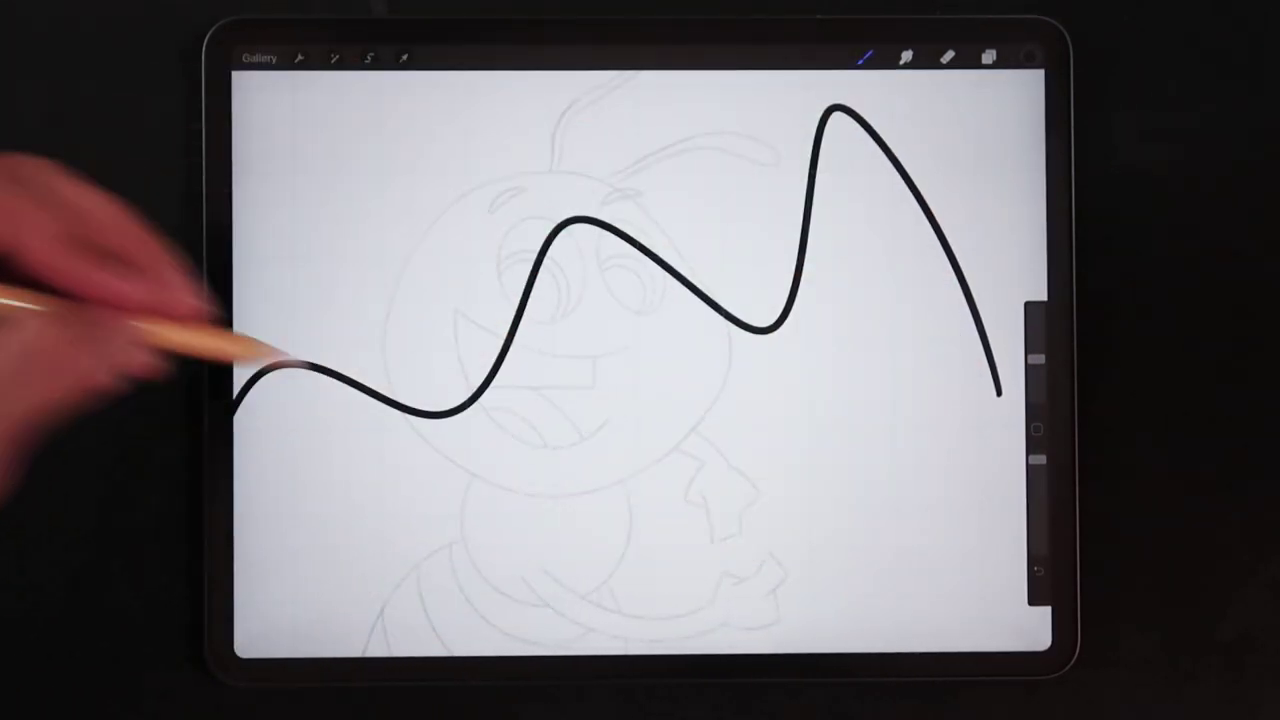
{"action": "scroll", "coordinate": [600, 350], "scroll_direction": "up", "scroll_amount": 5}
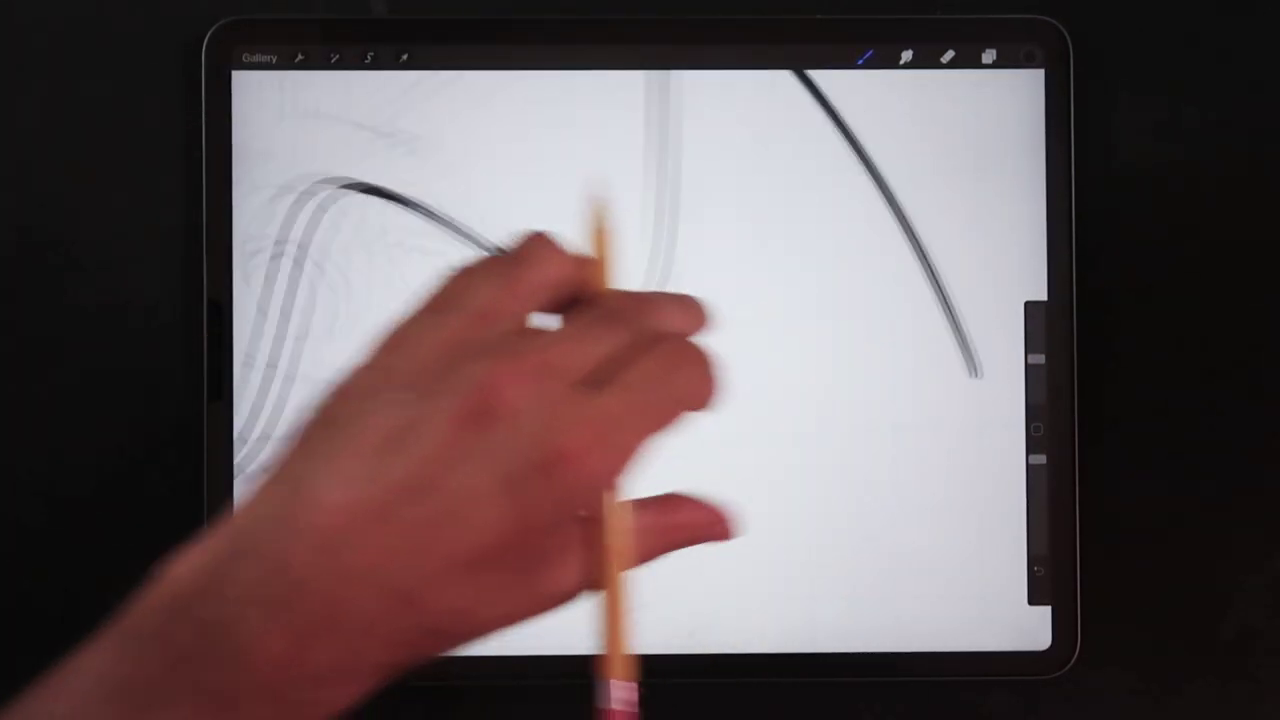
{"action": "left_click_drag", "start_coordinate": [665, 255], "coordinate": [830, 545]}
{"action": "left_click_drag", "start_coordinate": [558, 245], "coordinate": [745, 572]}
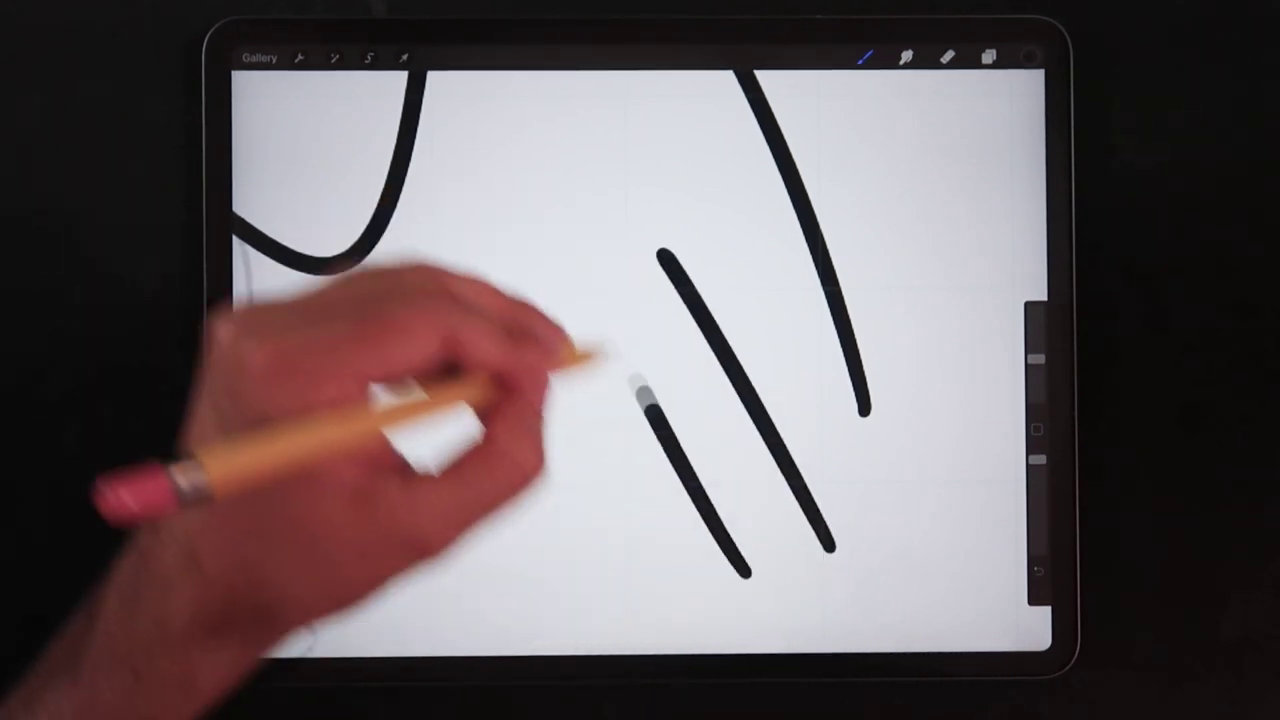
{"action": "left_click_drag", "start_coordinate": [435, 215], "coordinate": [615, 530]}
{"action": "left_click_drag", "start_coordinate": [600, 450], "coordinate": [500, 310]}
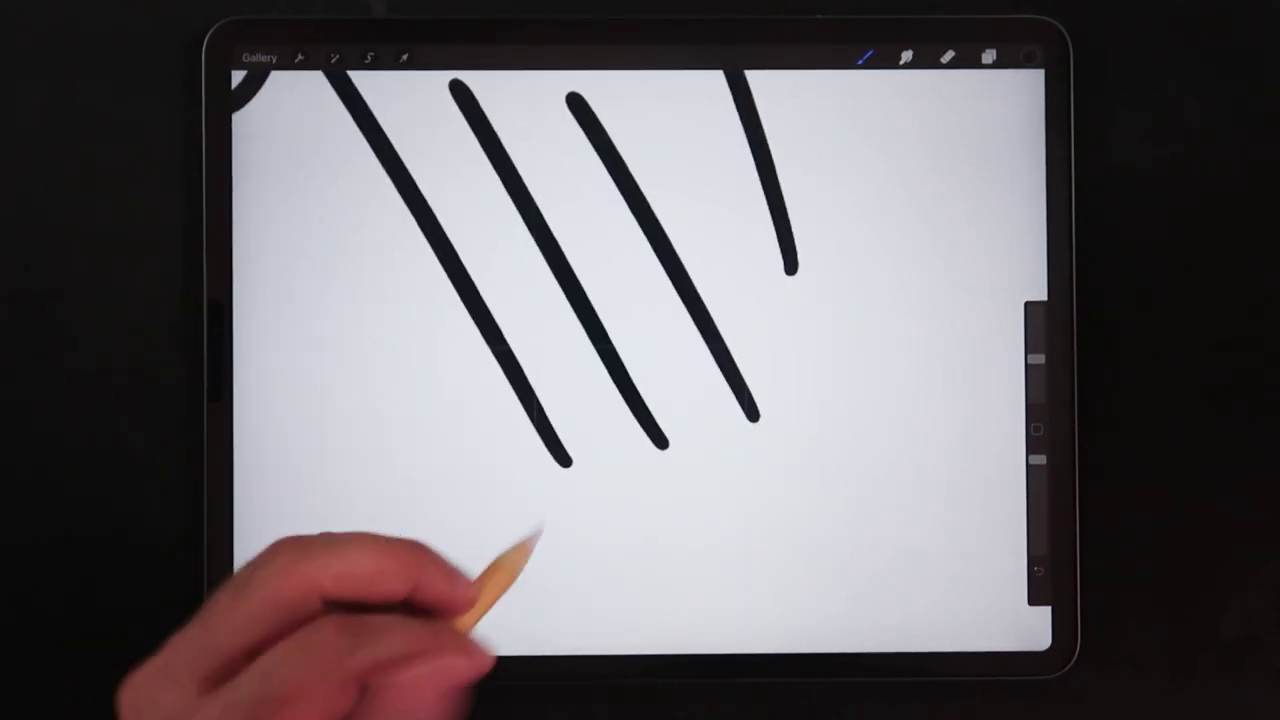
{"action": "left_click_drag", "start_coordinate": [540, 455], "coordinate": [560, 470]}
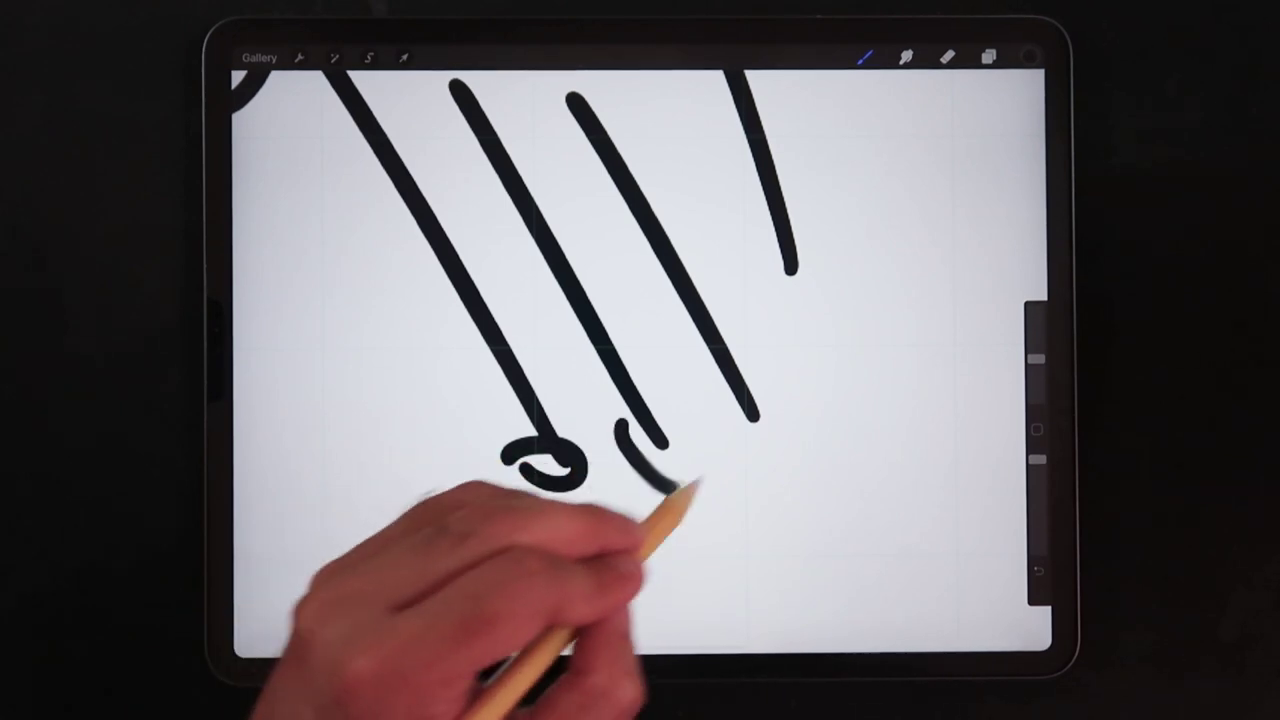
{"action": "left_click_drag", "start_coordinate": [650, 430], "coordinate": [665, 450]}
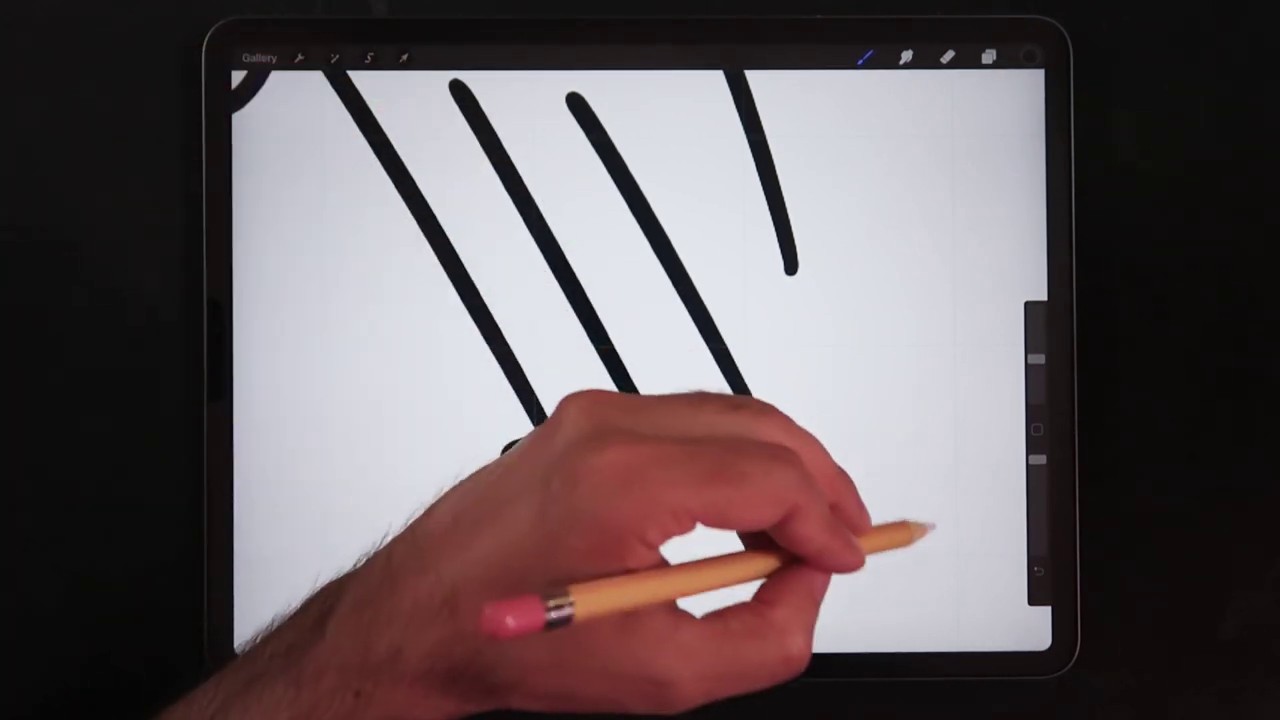
{"action": "left_click_drag", "start_coordinate": [920, 545], "coordinate": [865, 130]}
{"action": "left_click_drag", "start_coordinate": [850, 570], "coordinate": [825, 110]}
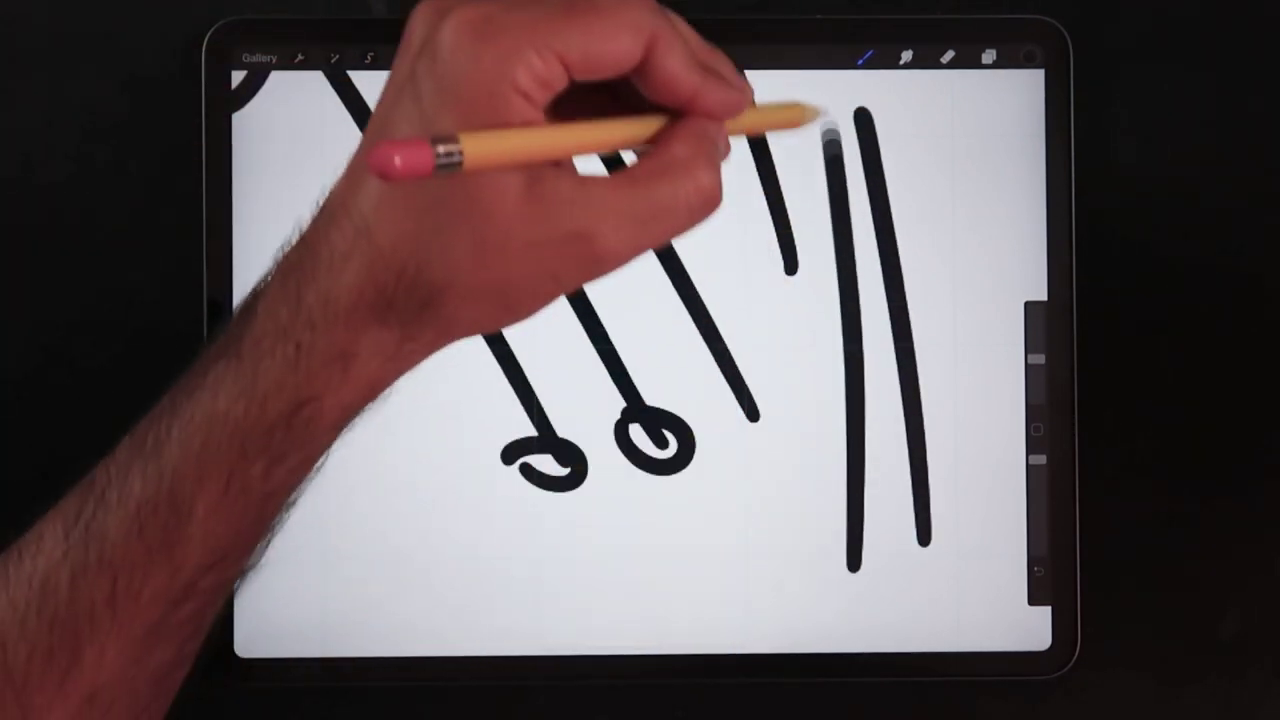
{"action": "left_click_drag", "start_coordinate": [770, 575], "coordinate": [730, 80]}
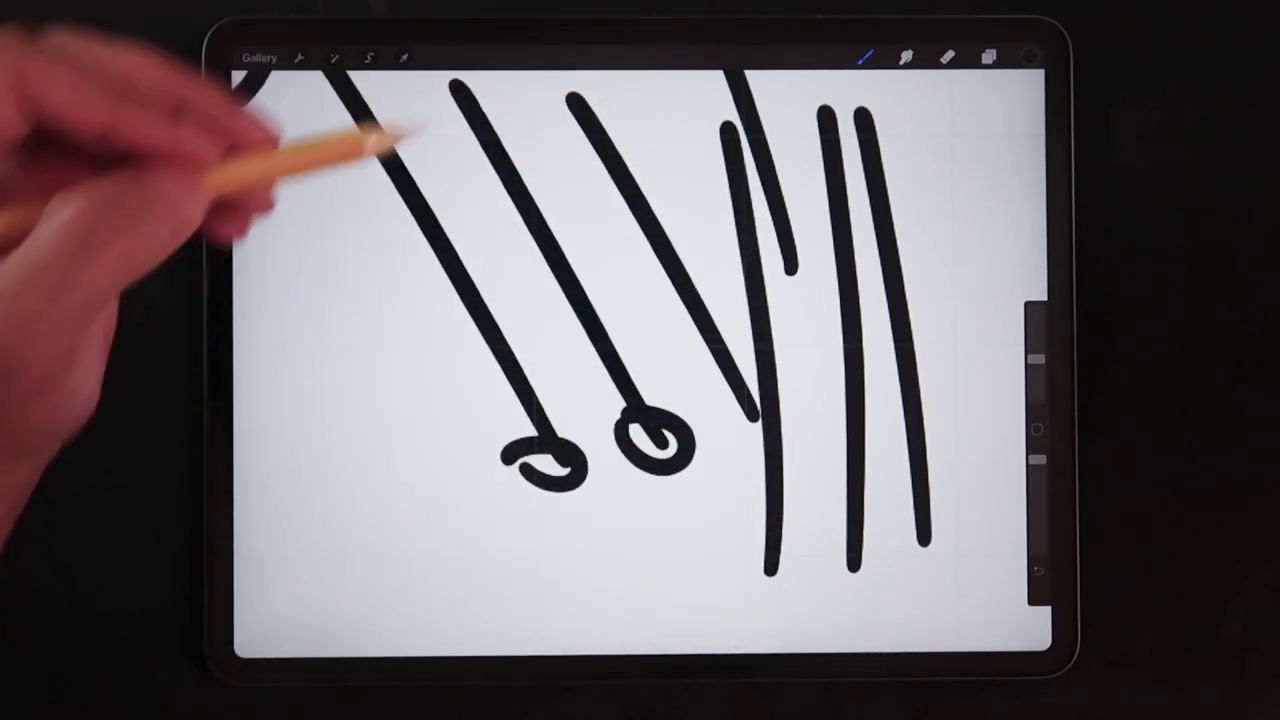
{"action": "mouse_move", "coordinate": [738, 595]}
{"action": "left_mouse_down"}
{"action": "mouse_move", "coordinate": [748, 585]}
{"action": "mouse_move", "coordinate": [742, 622]}
{"action": "left_mouse_up"}
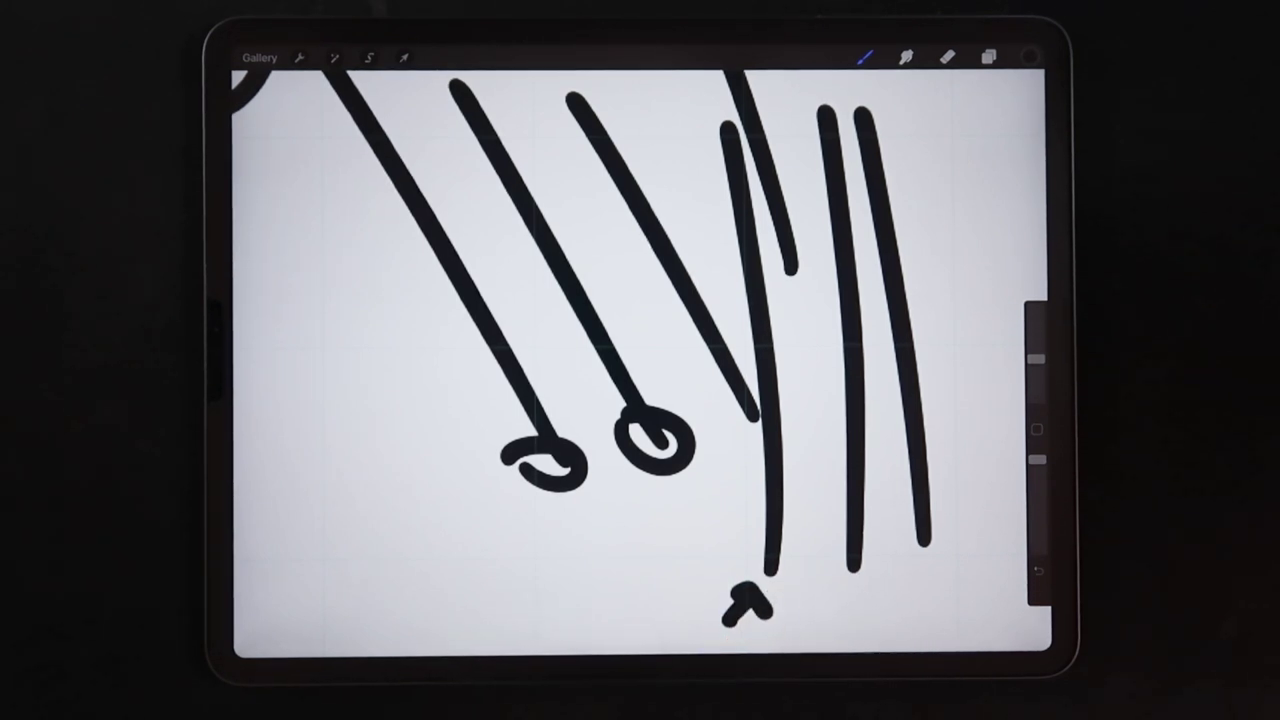
{"action": "scroll", "coordinate": [400, 400], "scroll_direction": "down", "scroll_amount": 5}
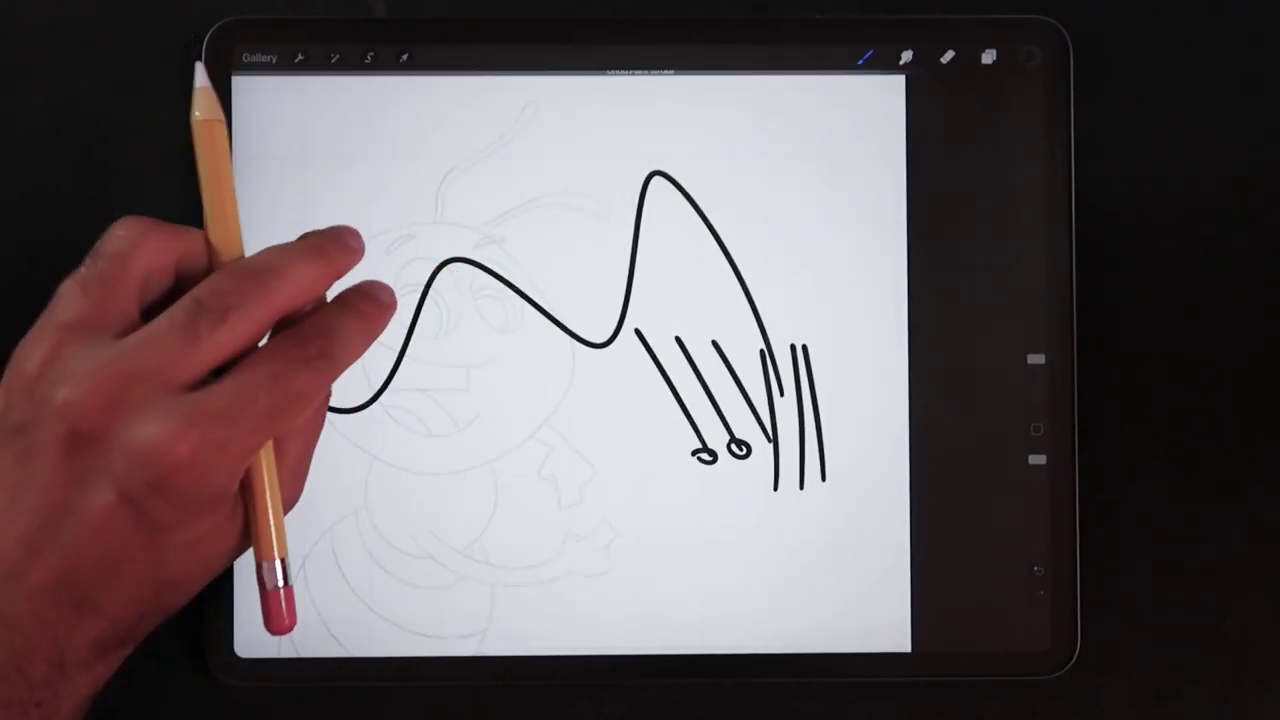
{"action": "key", "text": "ctrl+z"}
{"action": "key", "text": "ctrl+z"}
{"action": "key", "text": "ctrl+z"}
{"action": "key", "text": "ctrl+z"}
{"action": "key", "text": "ctrl+z"}
{"action": "key", "text": "ctrl+z"}
{"action": "key", "text": "ctrl+z"}
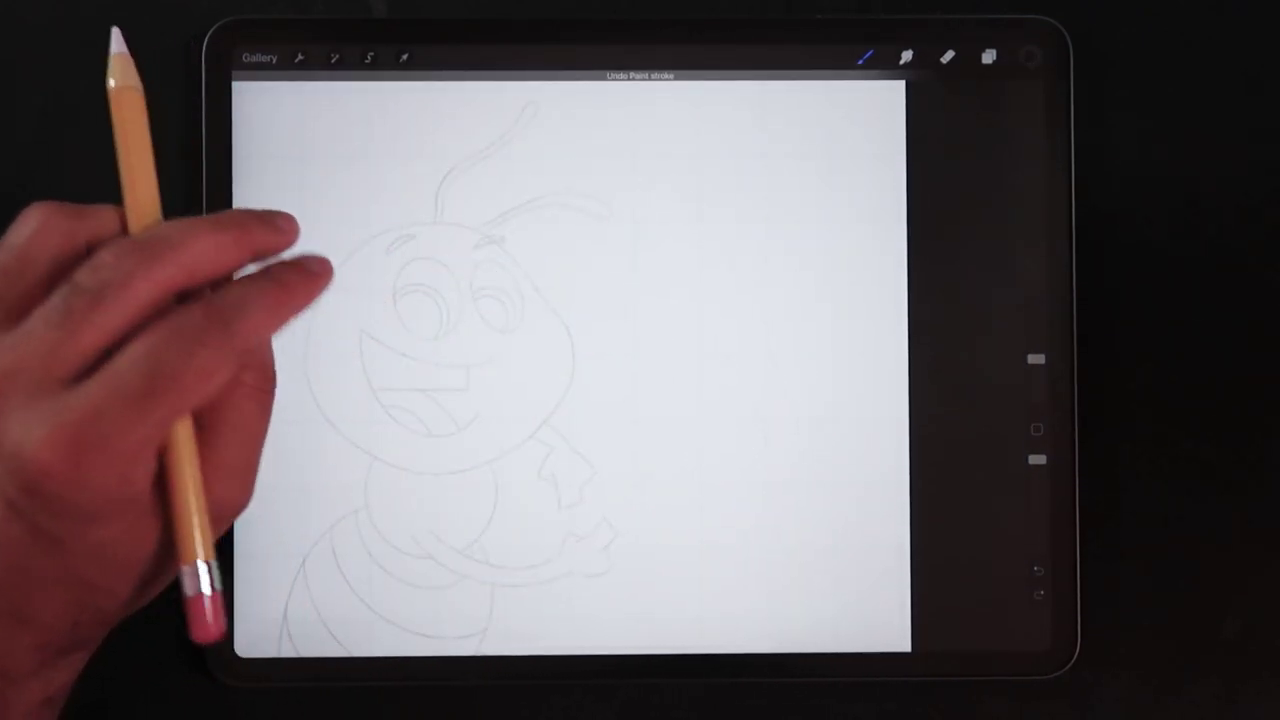
{"action": "scroll", "coordinate": [450, 400], "scroll_direction": "down", "scroll_amount": 5}
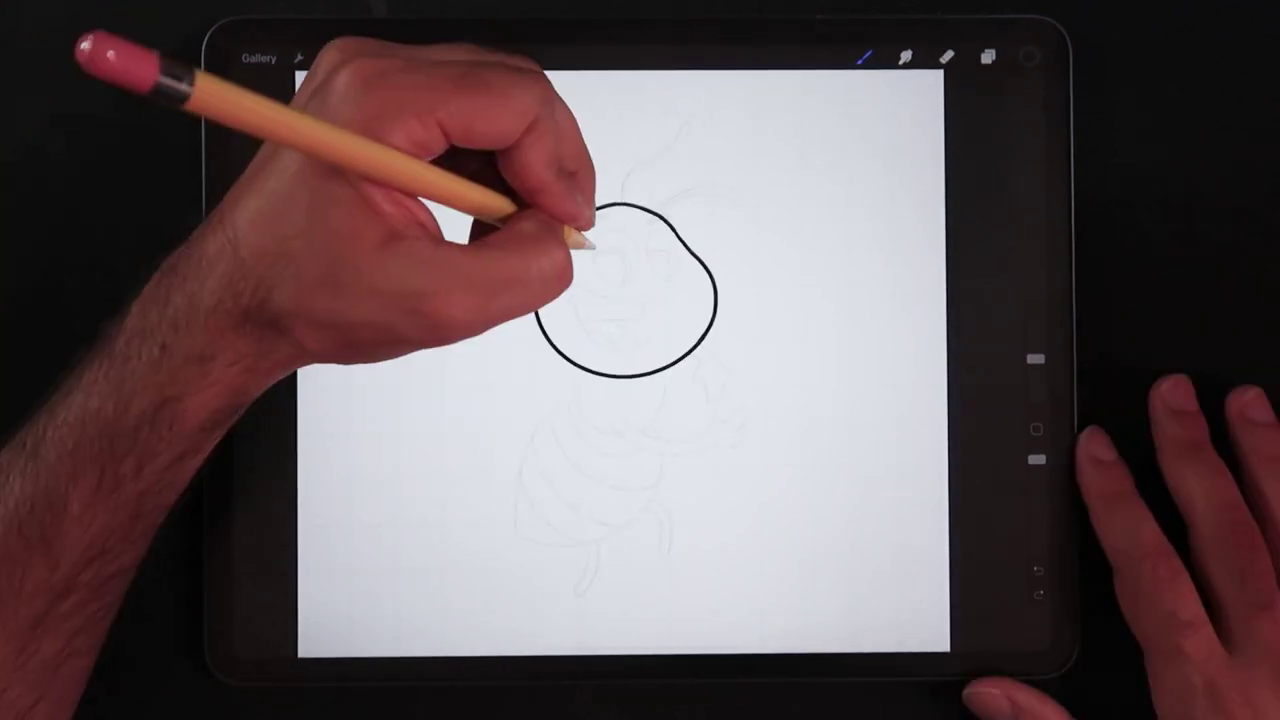
Ink a small eye inside the bee's outlined head.
{"action": "left_click_drag", "start_coordinate": [600, 235], "coordinate": [602, 238]}
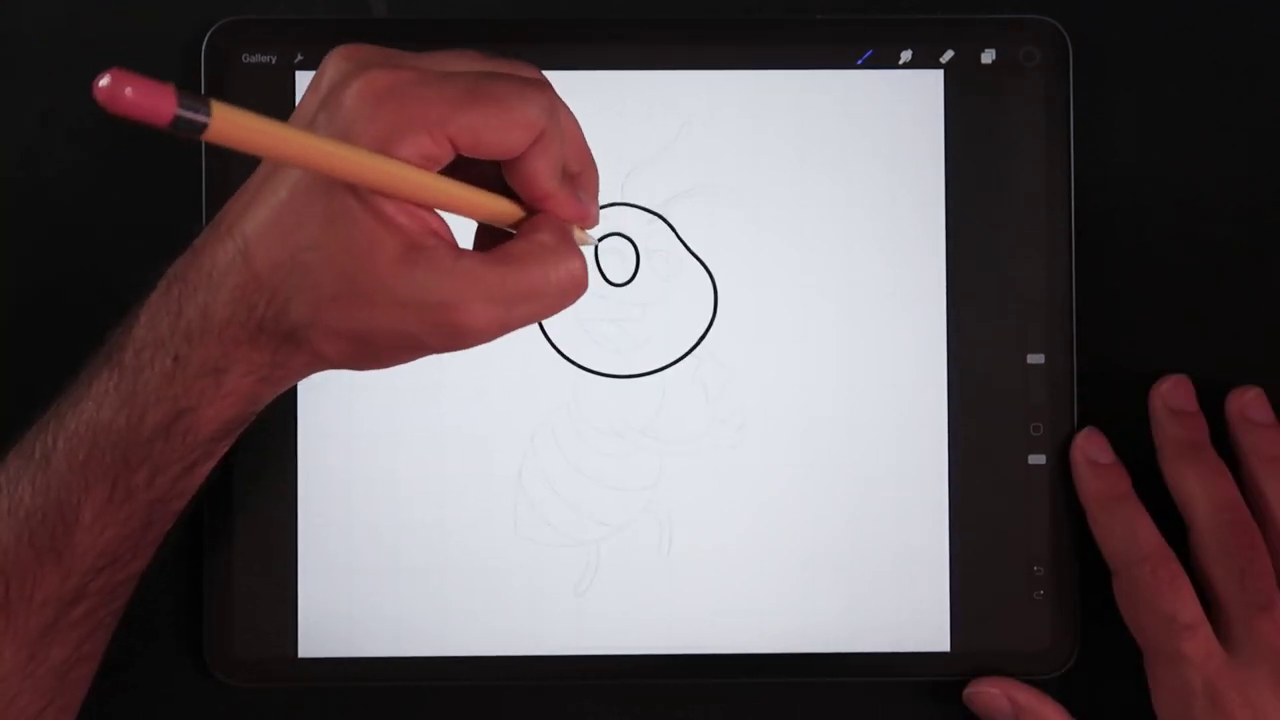